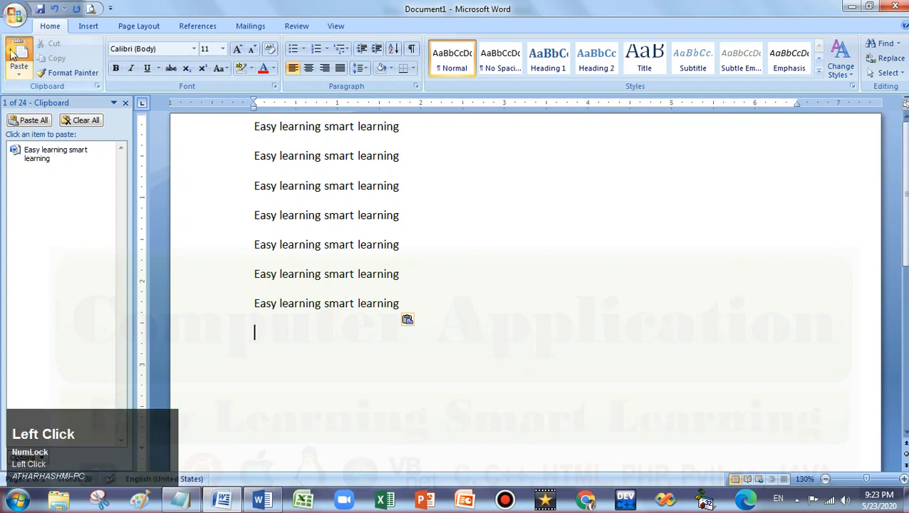
Paste the copied line again below the existing text and move the word "learning" from the third line to the end of the fifth line.
click(19, 52)
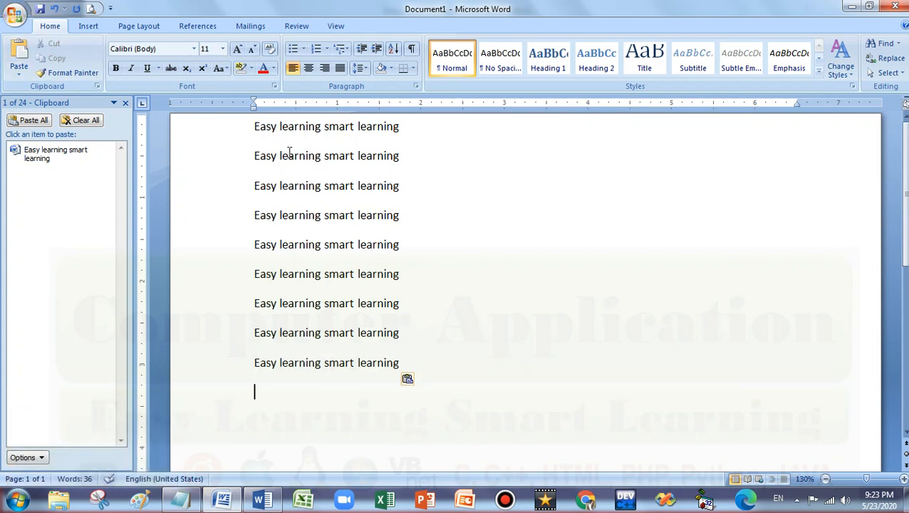
double_click(296, 187)
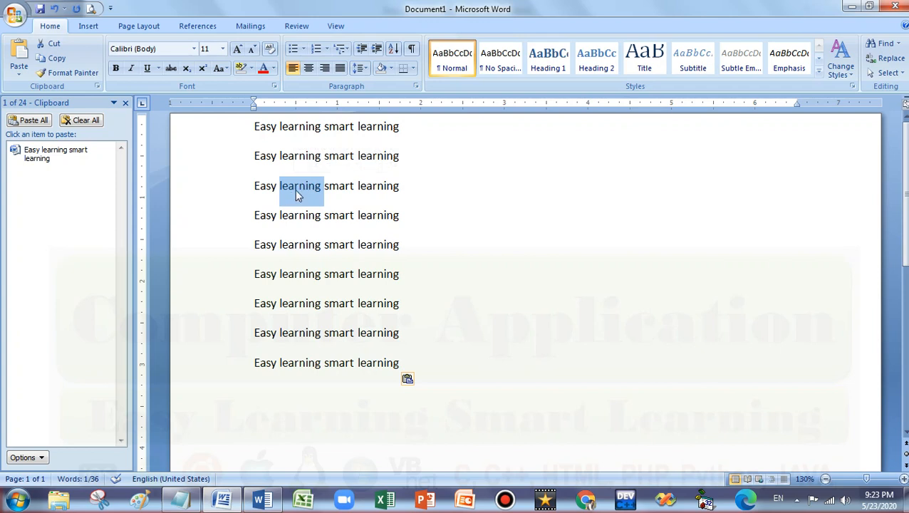
drag(299, 193, 401, 245)
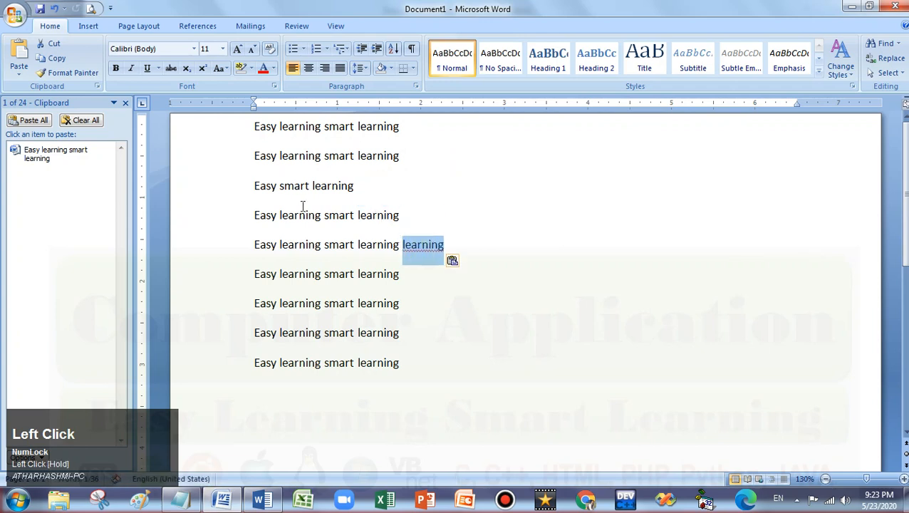
Move the whole fourth line to the end of the eighth line and clear all items from the clipboard.
click(211, 221)
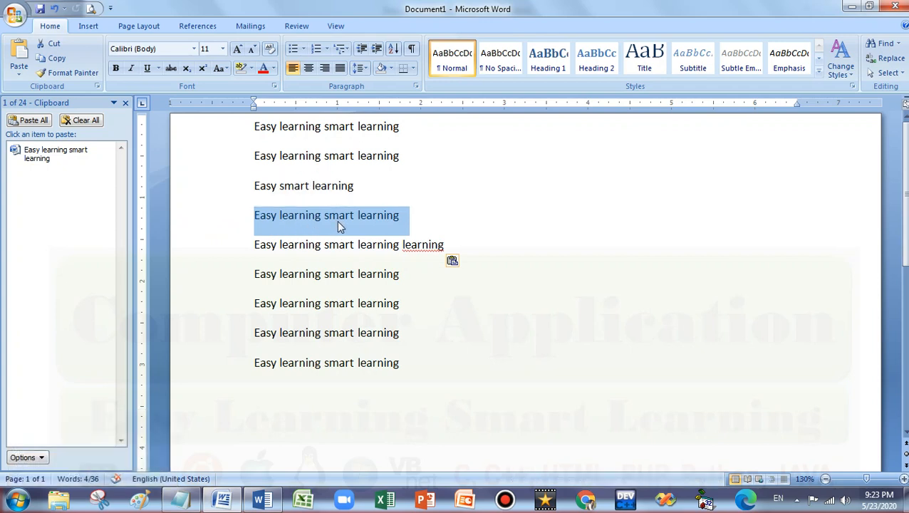
drag(338, 220, 407, 342)
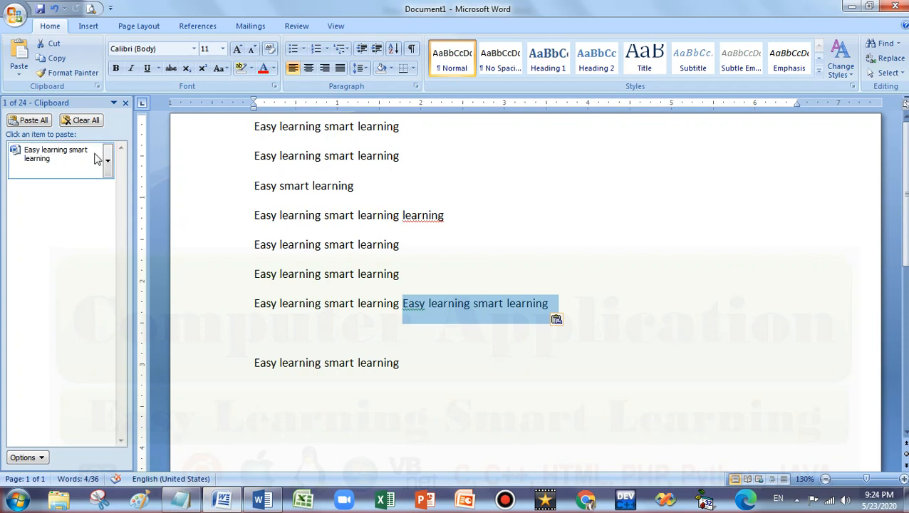
click(76, 123)
Consult the "3:30 zoom in or out" entry in the Notepad topic list.
key(F12)
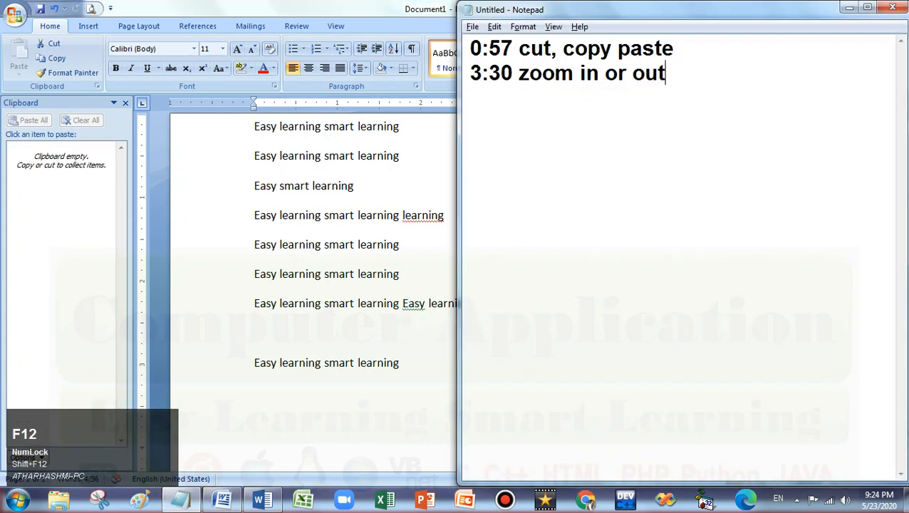
click(473, 125)
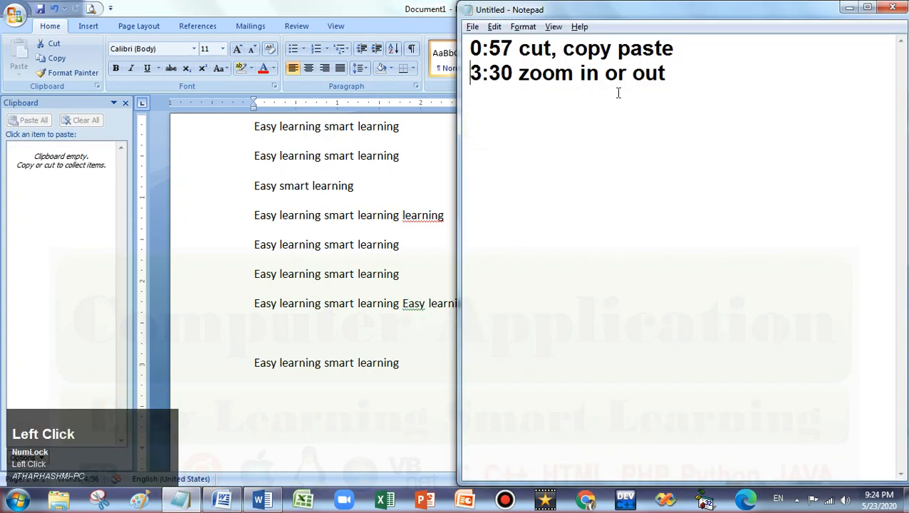
drag(684, 81, 503, 81)
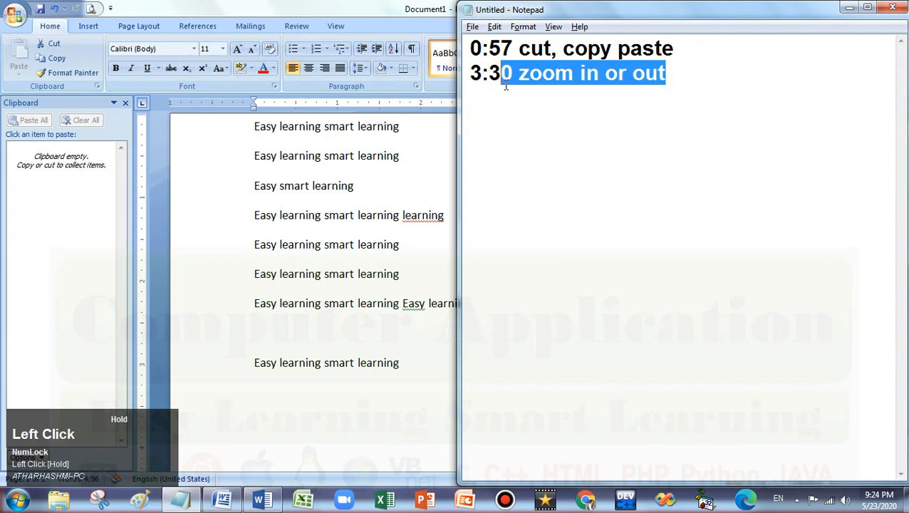
click(673, 79)
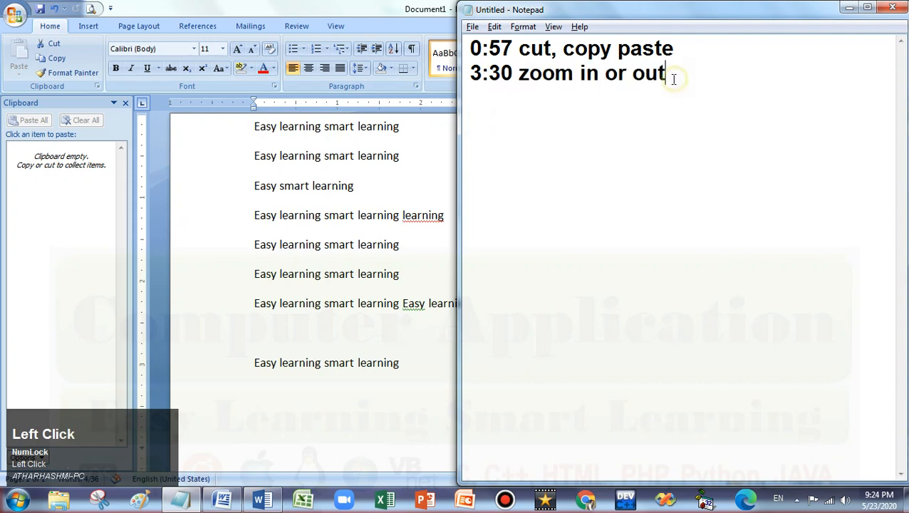
Return to the Word document, close the Clipboard pane and set the page zoom to 150%.
click(260, 162)
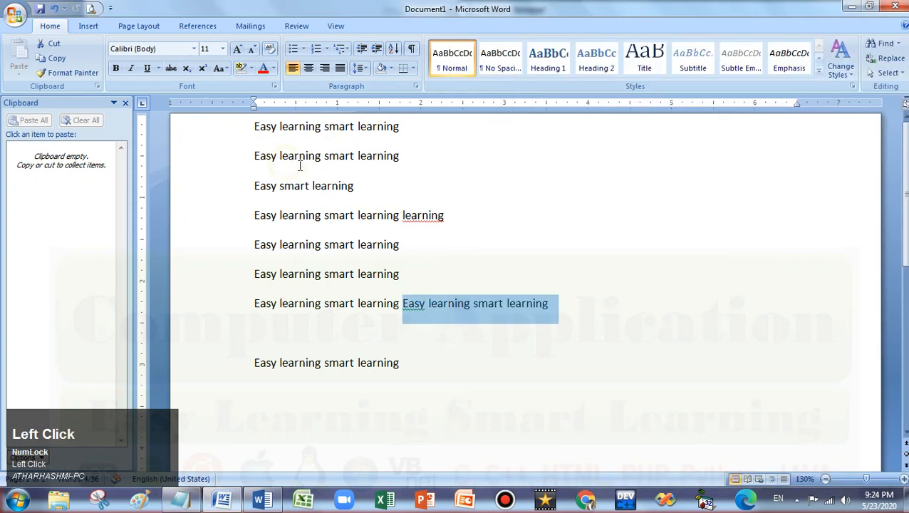
click(126, 103)
click(260, 185)
ctrl+scroll(262, 220, up, 4)
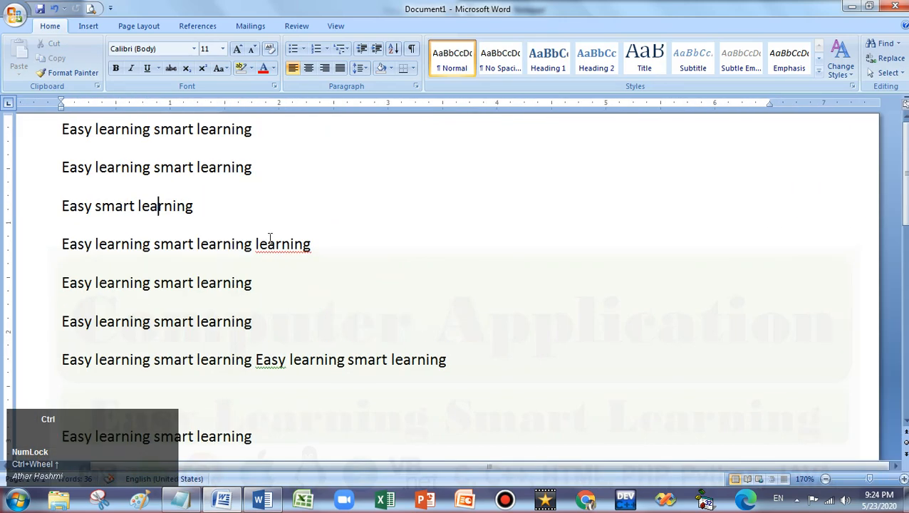
ctrl+scroll(270, 239, down, 2)
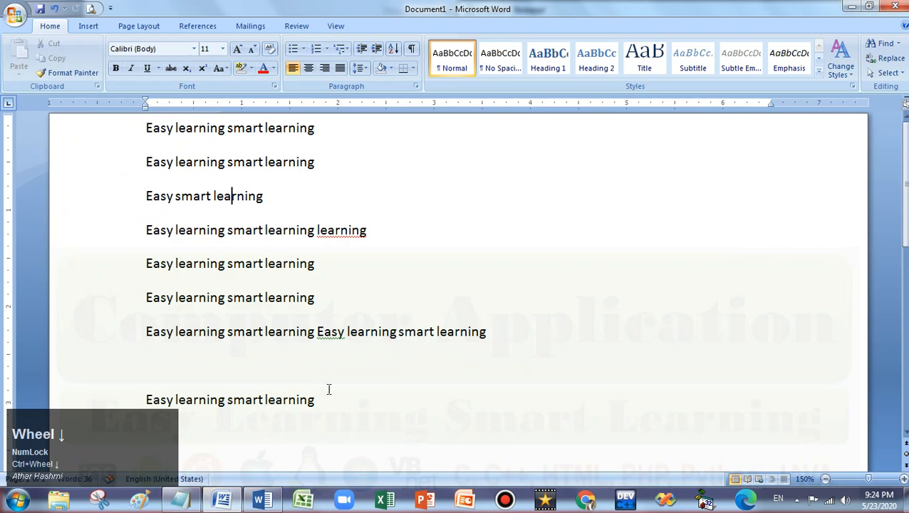
Switch to the blank Document2 in the newer Word, leave its Save As page and zoom the page in and out.
click(262, 499)
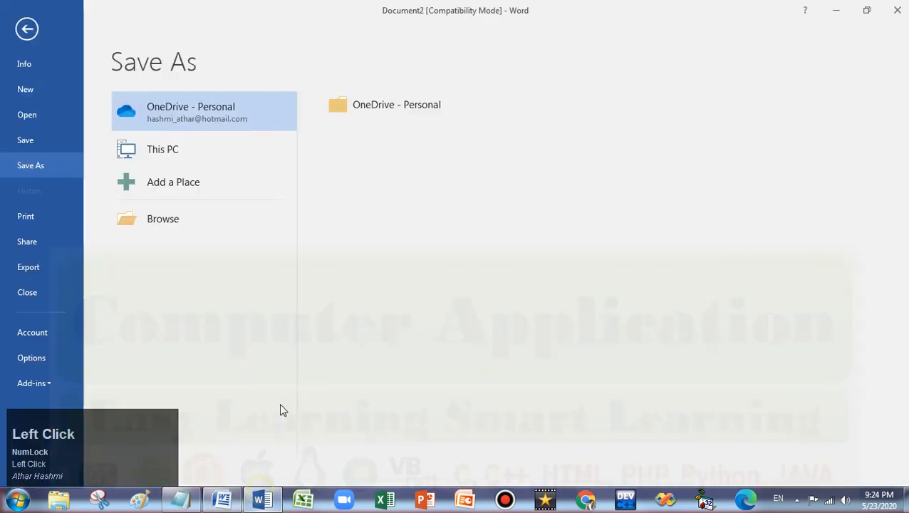
click(29, 38)
ctrl+scroll(299, 239, up, 3)
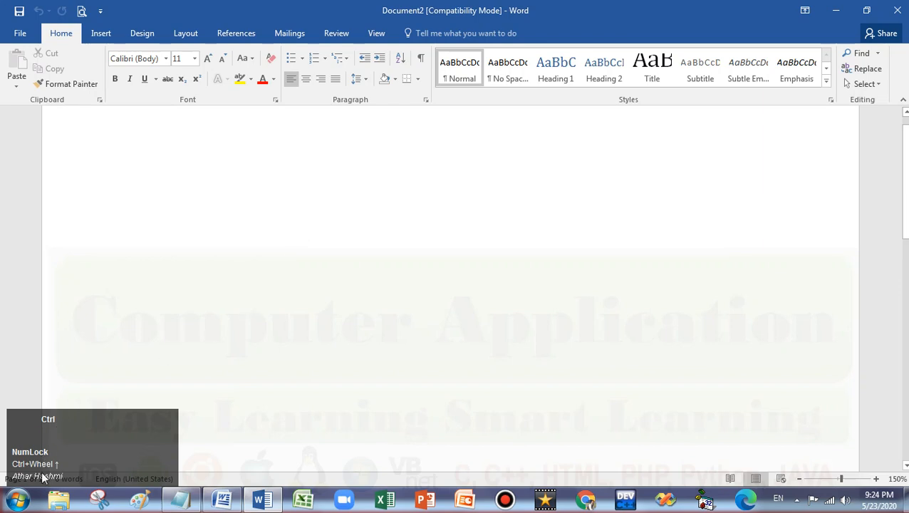
ctrl+scroll(220, 377, up, 4)
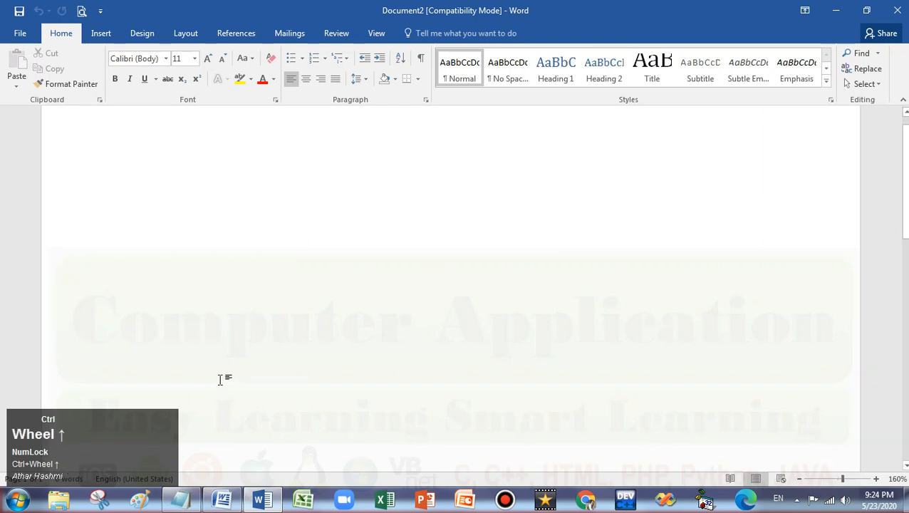
ctrl+scroll(219, 380, down, 7)
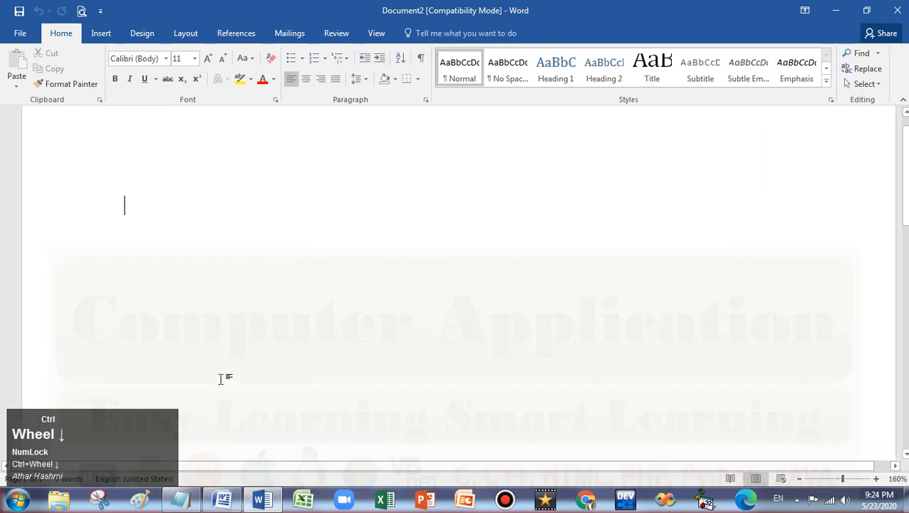
ctrl+scroll(221, 379, down, 2)
ctrl+scroll(221, 378, up, 3)
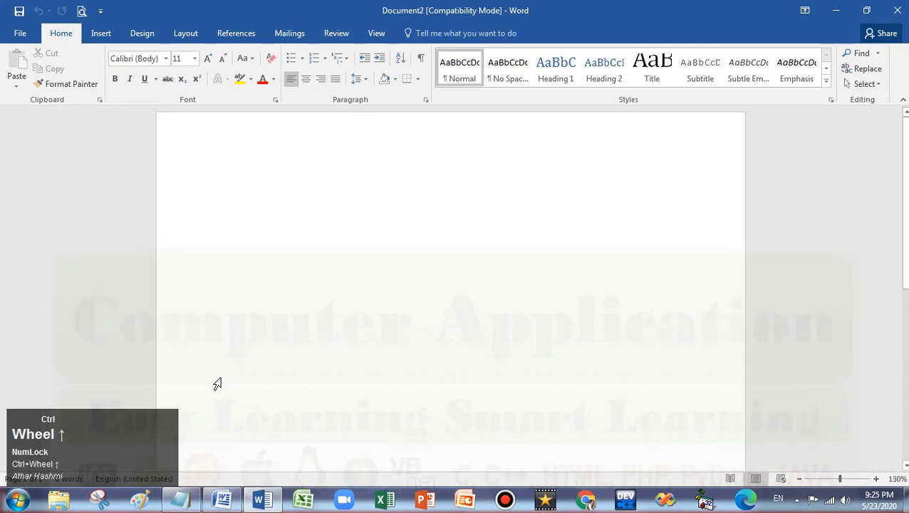
ctrl+scroll(221, 378, up, 2)
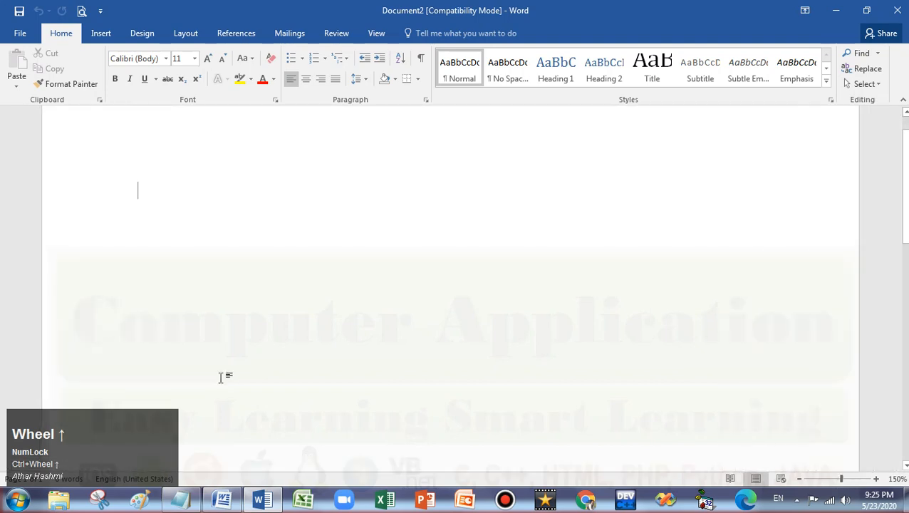
ctrl+scroll(221, 378, down, 5)
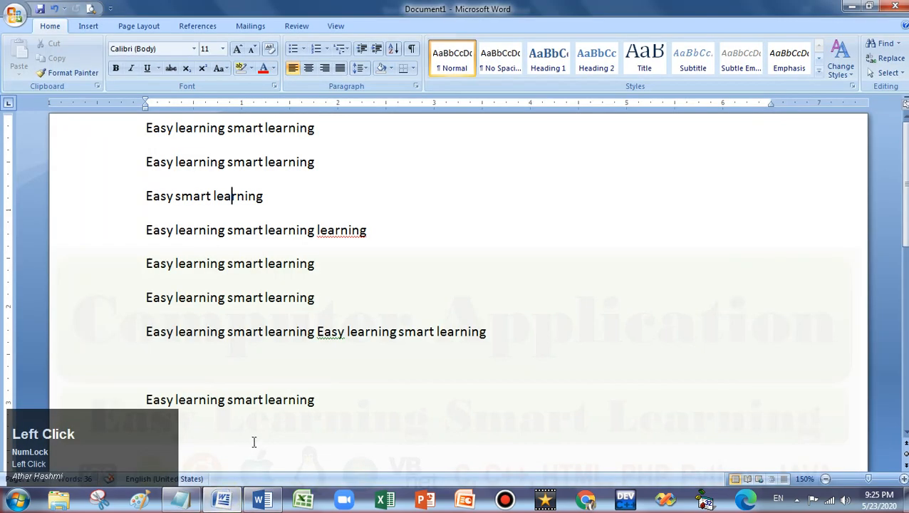
Zoom the Document1 page in and out, finishing at 150%.
ctrl+scroll(254, 439, up, 2)
ctrl+scroll(255, 440, down, 2)
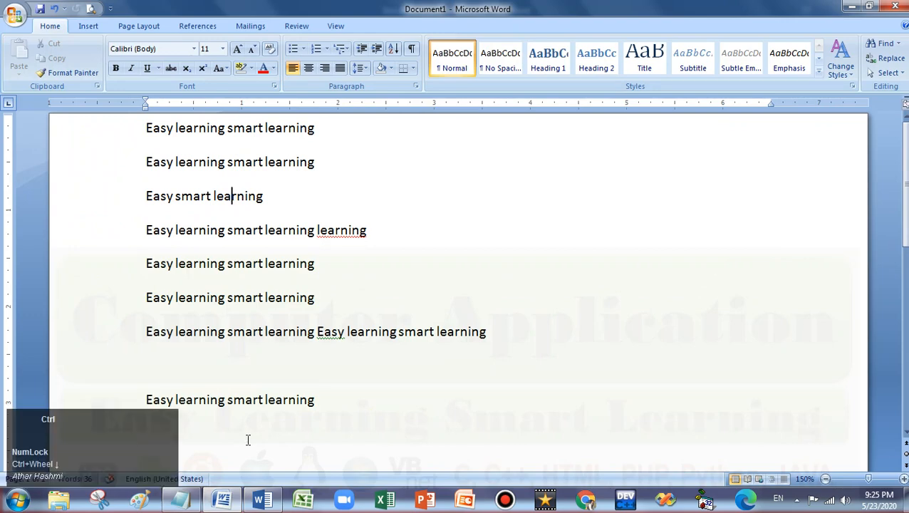
ctrl+scroll(247, 438, down, 3)
ctrl+scroll(243, 444, up, 3)
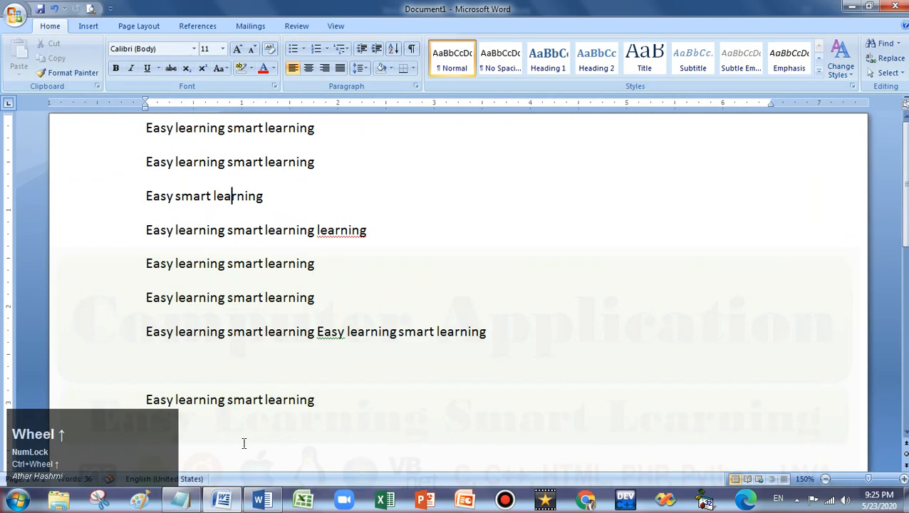
Dismiss the Save As dialog and consult the "4:11 delete entire word at a time" entry in Notepad.
key(F12)
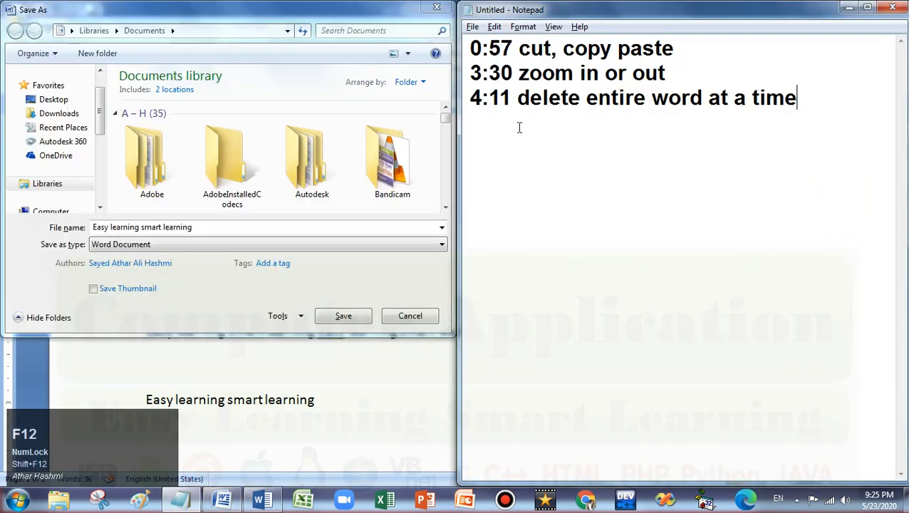
click(410, 316)
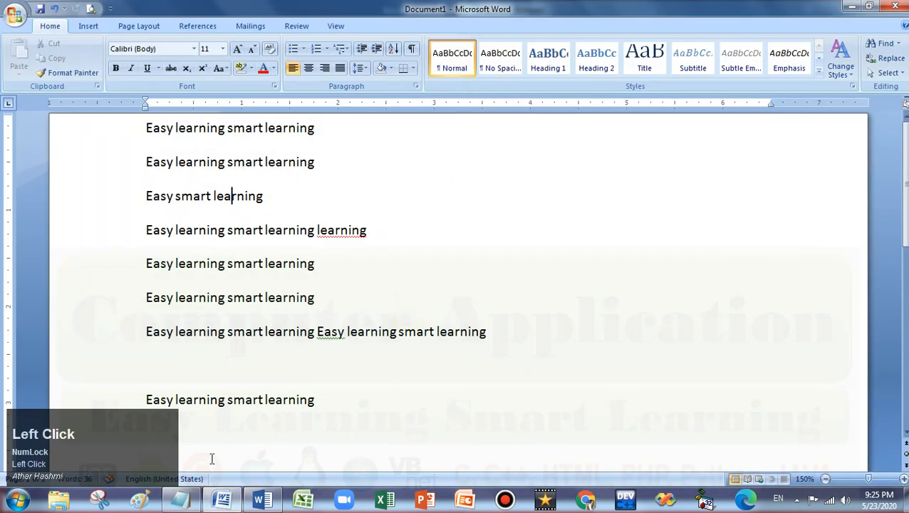
click(180, 499)
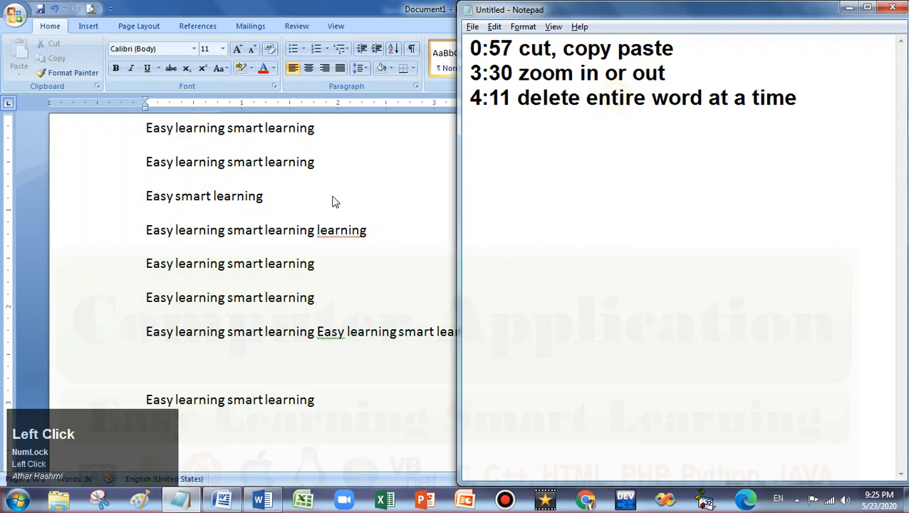
Back in Word, delete the last two letters of the third line and the letters "lea" after "smart" in the fourth line.
click(287, 206)
click(274, 196)
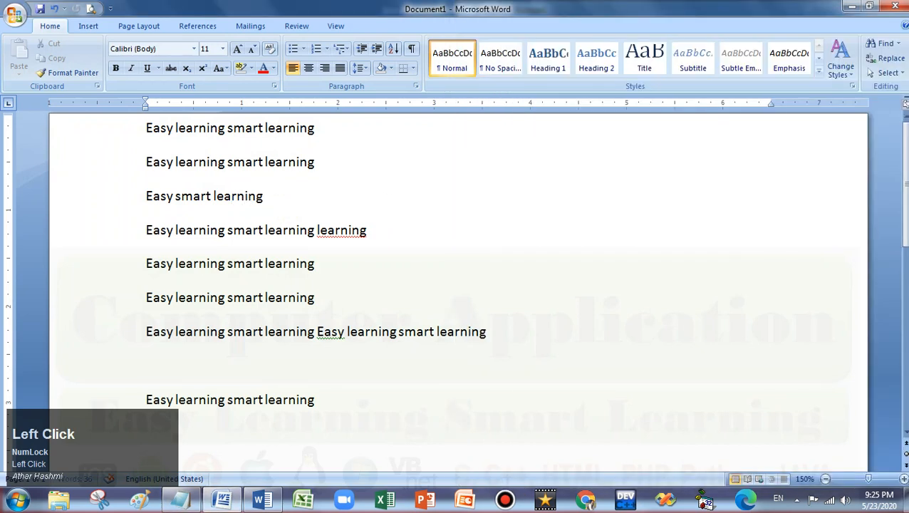
key(Down)
key(Right)
key(Right)
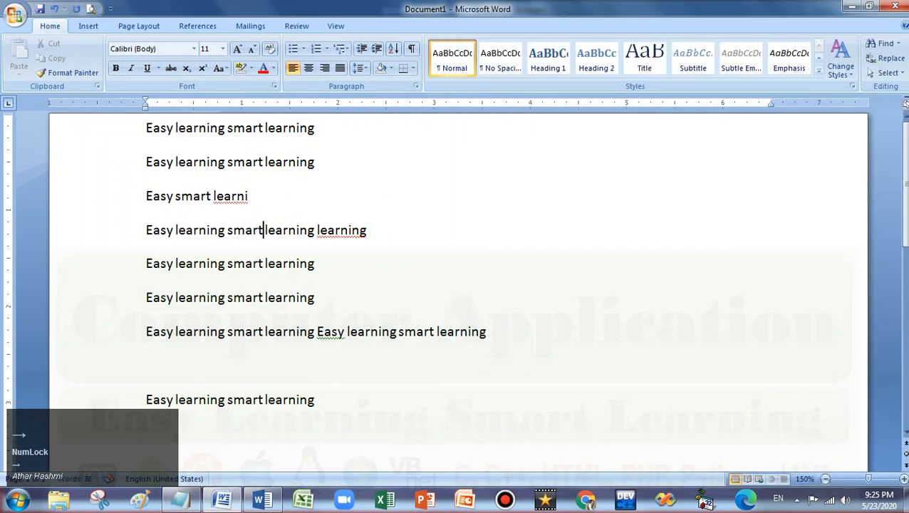
key(Delete)
key(Delete)
key(Delete)
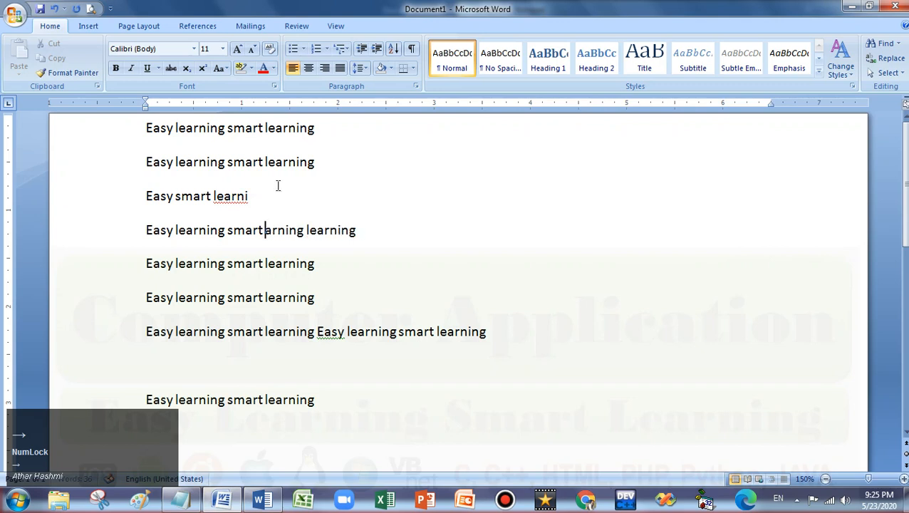
Delete "earning" from the fourth line's last word and, word by word, the three words after "Easy" in the last line.
click(301, 230)
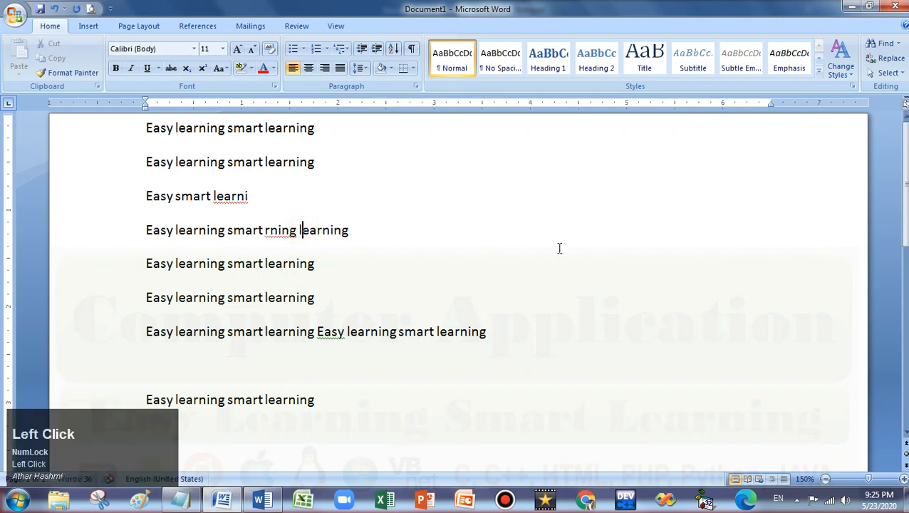
key(ctrl+Delete)
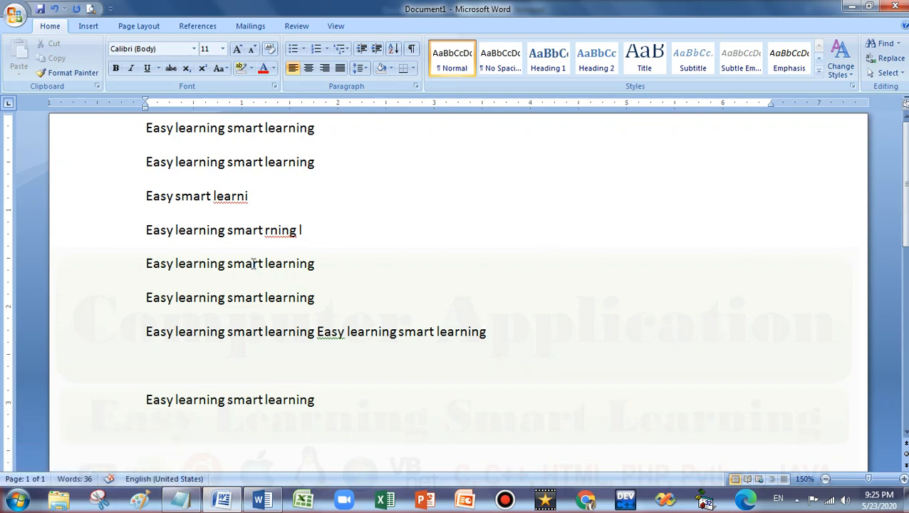
click(138, 400)
click(177, 399)
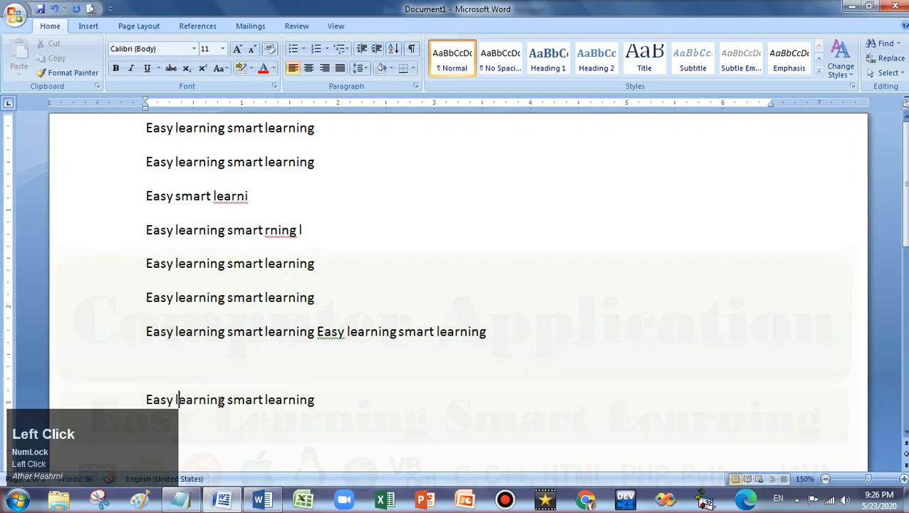
key(Left)
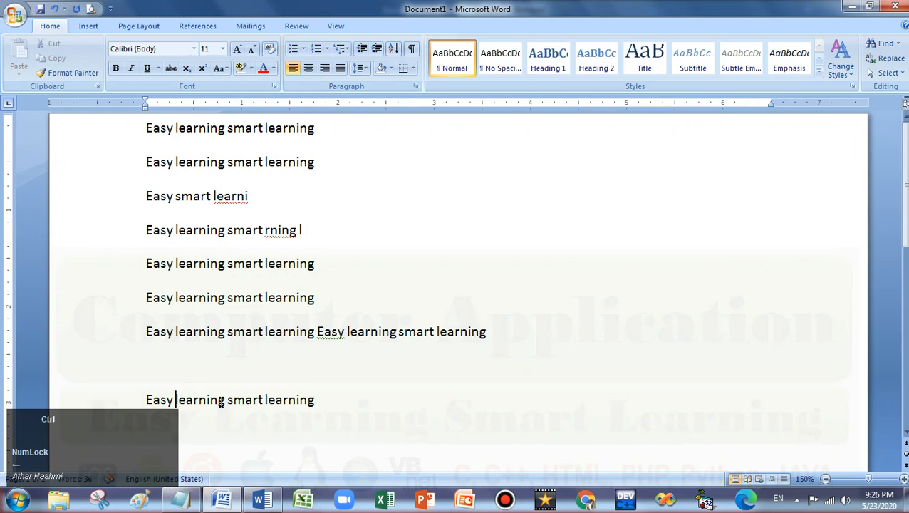
key(ctrl+Delete)
key(ctrl+Delete)
key(ctrl+Delete)
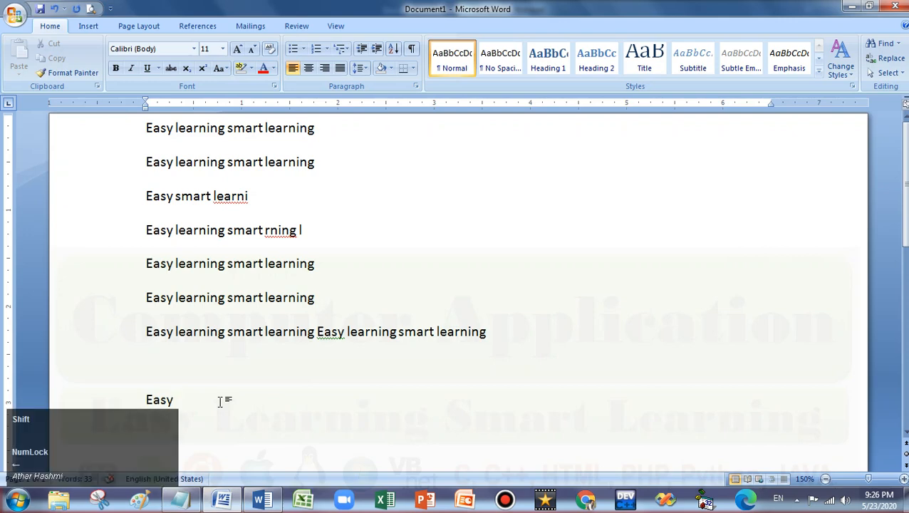
Cancel the Save As dialog and consult the "4:42 moving between text" entry in Notepad.
key(F12)
click(431, 312)
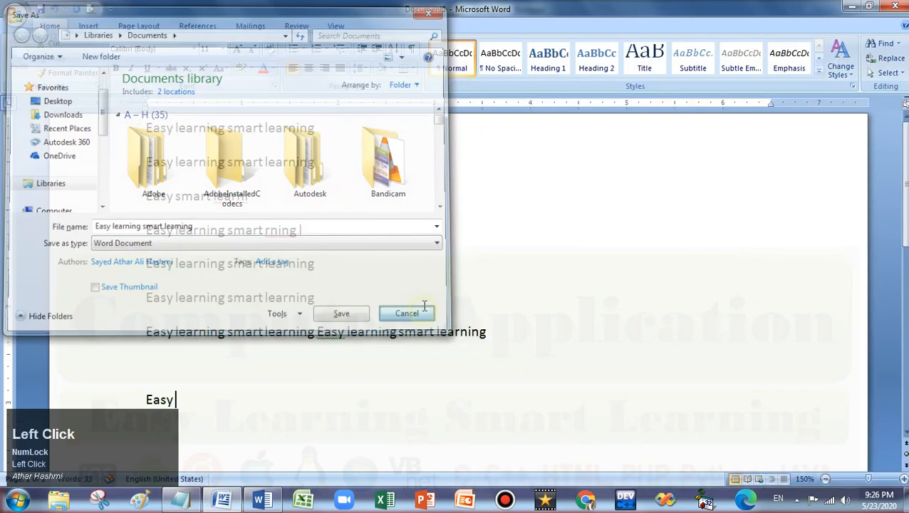
click(184, 500)
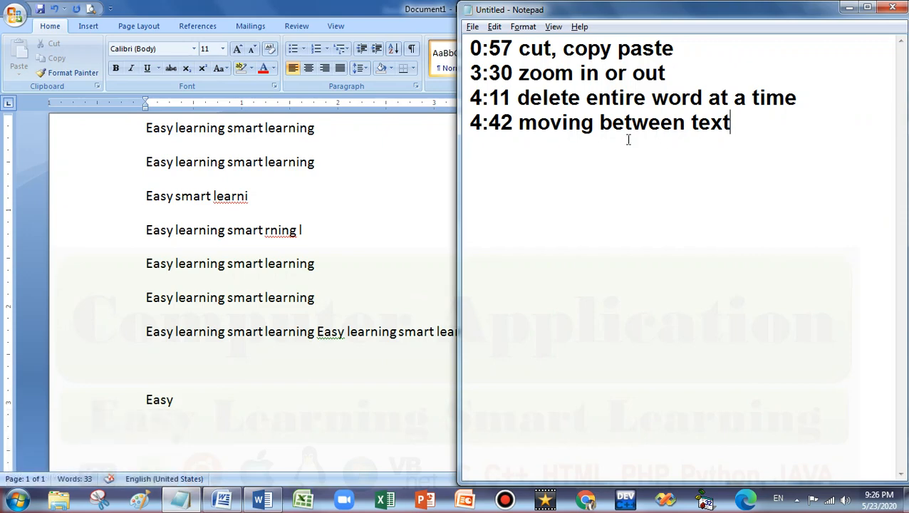
scroll(342, 297, down, 1)
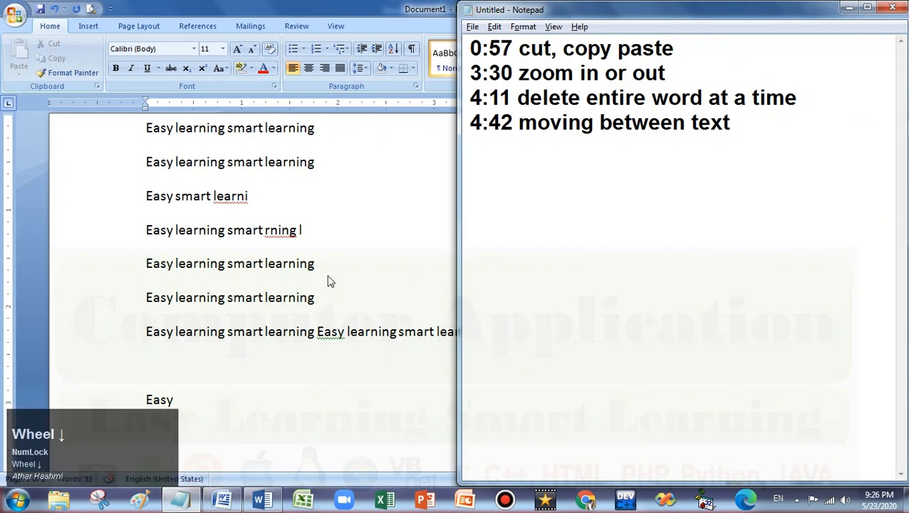
Cancel the Save As dialog, place the cursor before "There" in the first line and move it four characters forward.
key(F12)
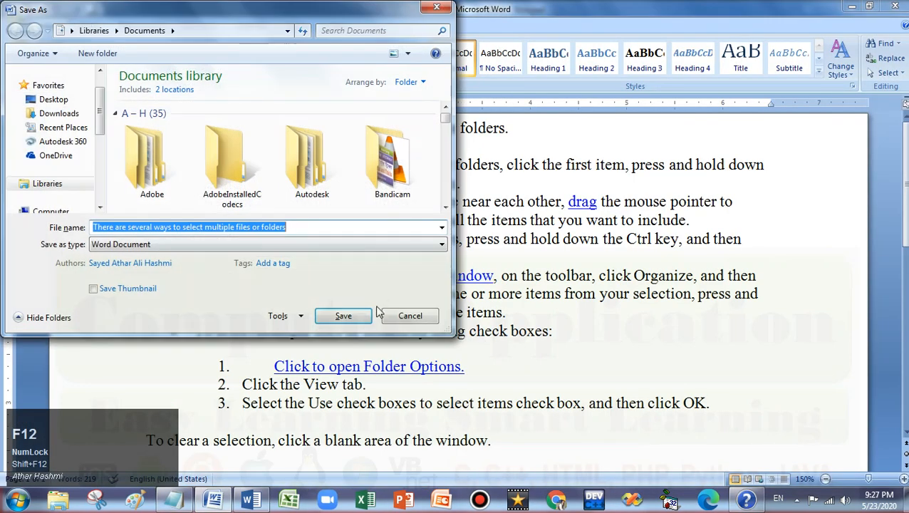
click(393, 315)
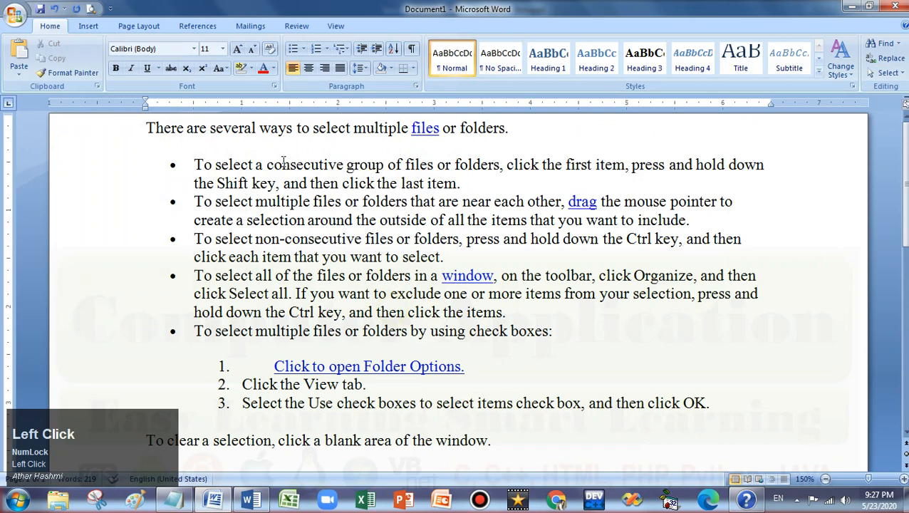
click(147, 129)
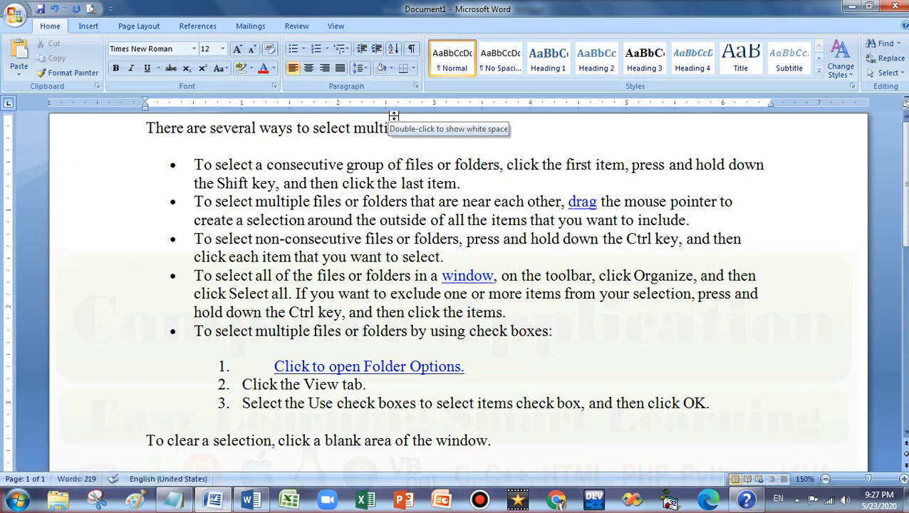
key(Right)
key(Right)
key(Right)
key(Right)
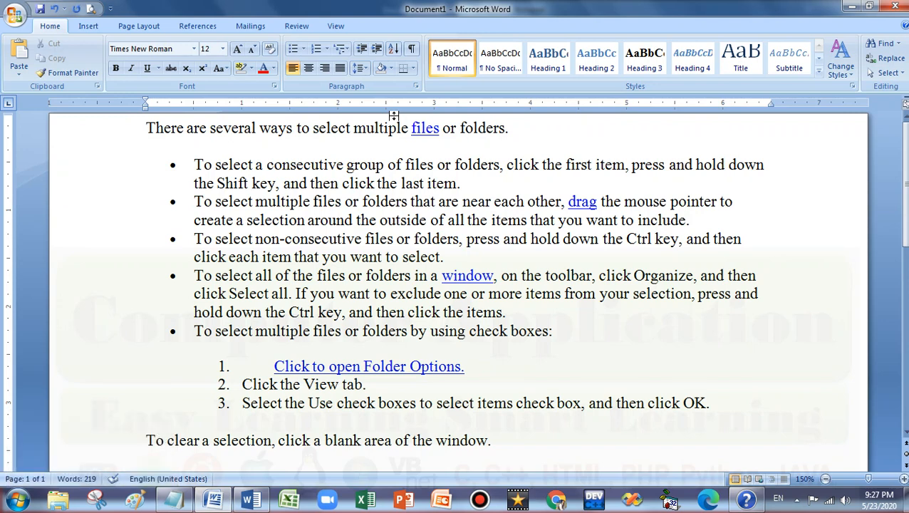
Move the cursor forward one word at a time through the opening sentence and into the first bullet.
key(ctrl)
key(ctrl+Right)
key(ctrl+Right)
key(ctrl+Right)
key(ctrl+Right)
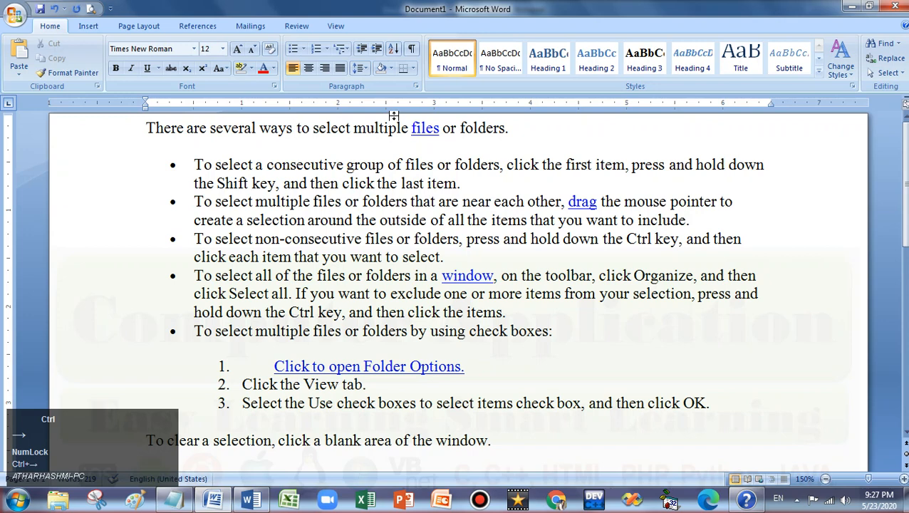
key(ctrl+Right)
key(ctrl+Right)
key(ctrl+Right)
key(ctrl+Right)
key(ctrl+Right)
key(ctrl+Right)
key(ctrl+Right)
key(ctrl+Right)
key(ctrl+Right)
Move the cursor down one paragraph at a time through the bullets and into the numbered list.
key(ctrl+Down)
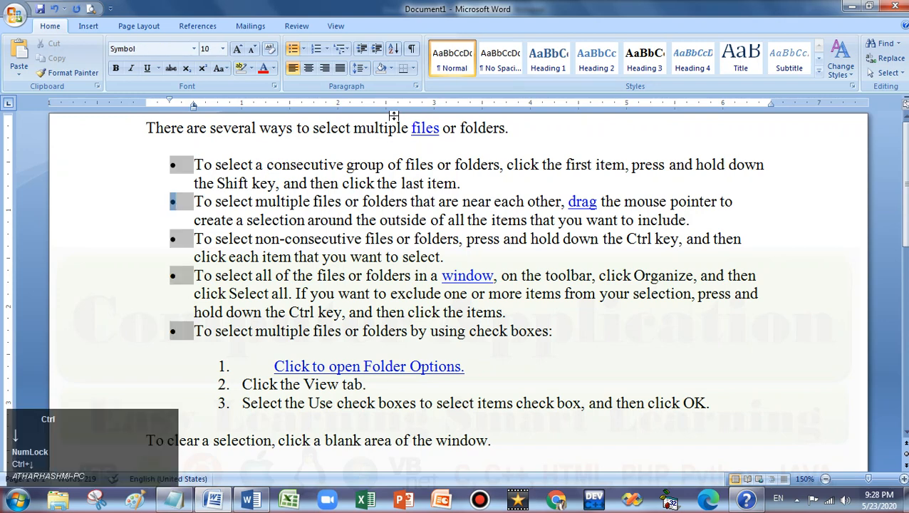
key(ctrl+Down)
key(ctrl+Down)
key(ctrl+Down)
key(ctrl+Down)
key(ctrl+Down)
key(ctrl+Down)
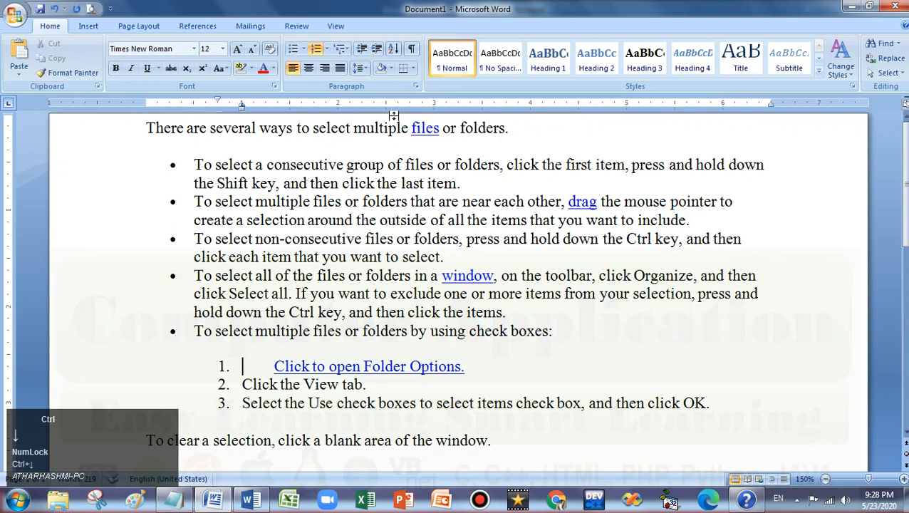
key(ctrl+Down)
Move the cursor back up through the numbered list and jump to the next and previous page.
key(Up)
key(Up)
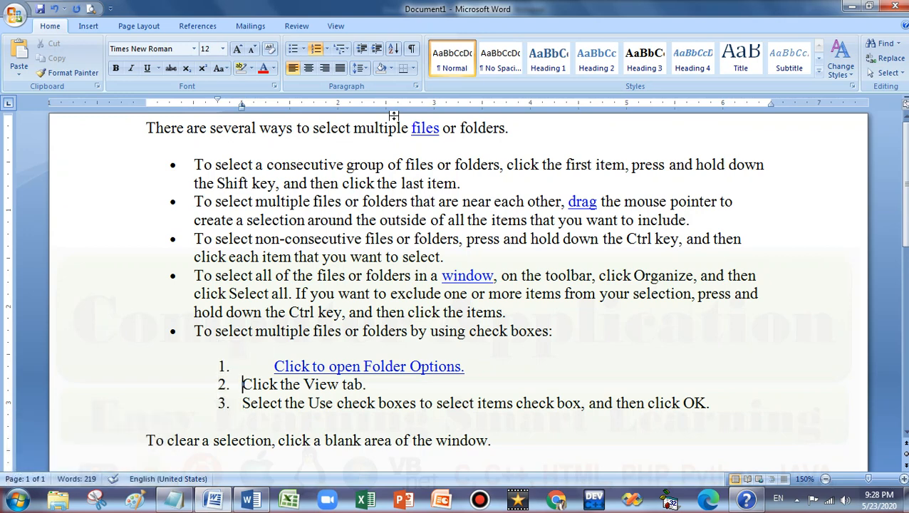
key(ctrl)
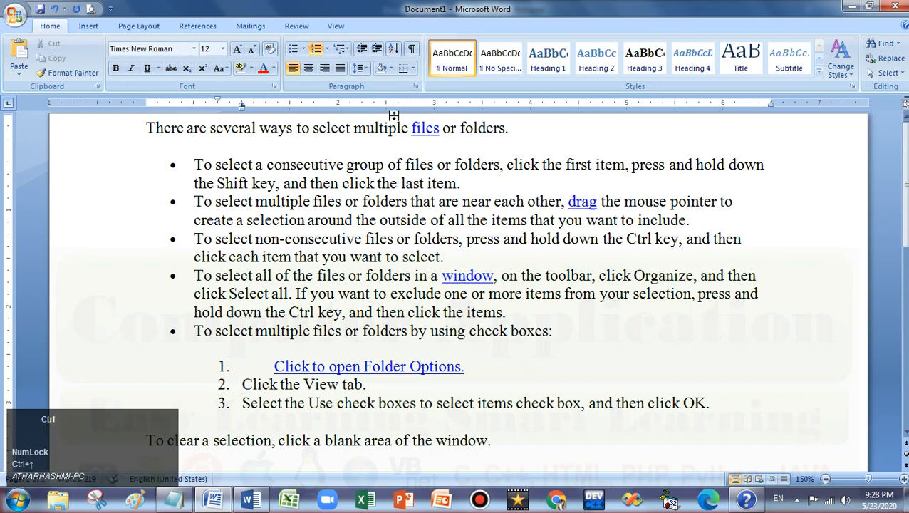
key(ctrl+Page_Down)
key(ctrl+Page_Up)
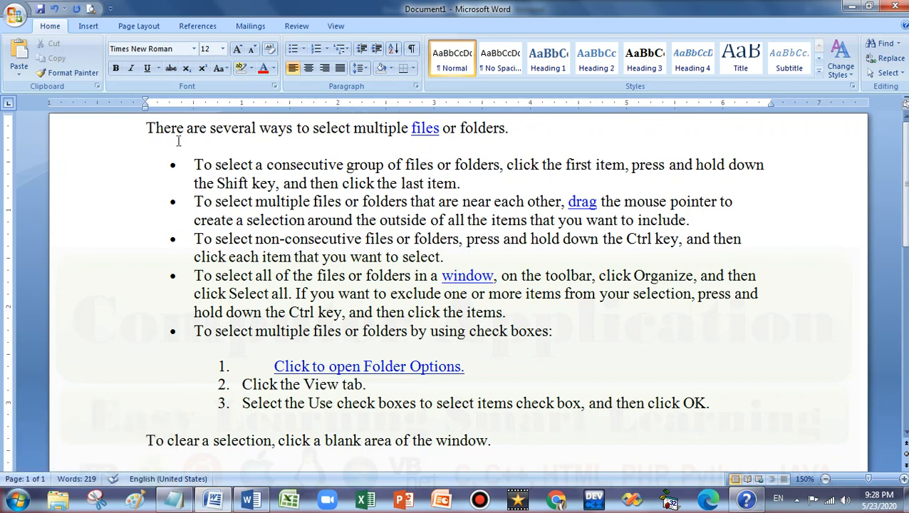
Copy the whole text, paste it repeatedly to fill three pages, and show the white space between the pages.
key(ctrl+a)
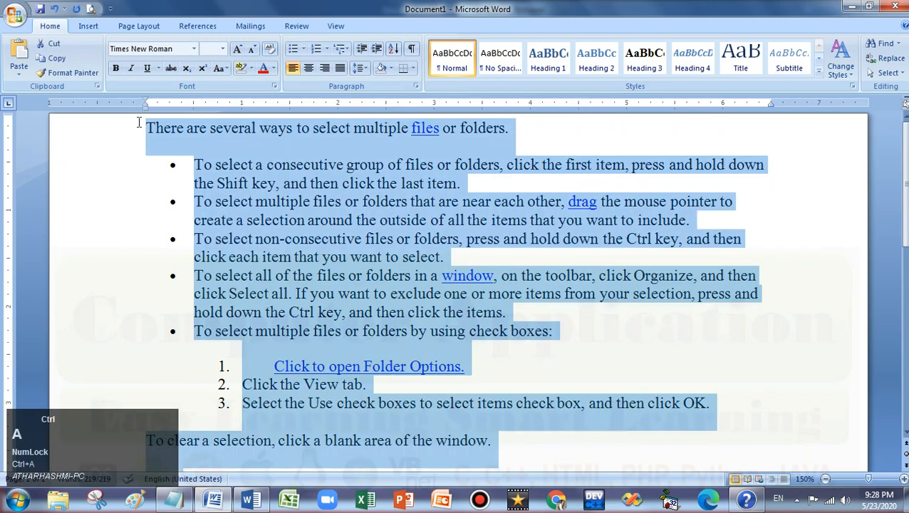
key(ctrl+v)
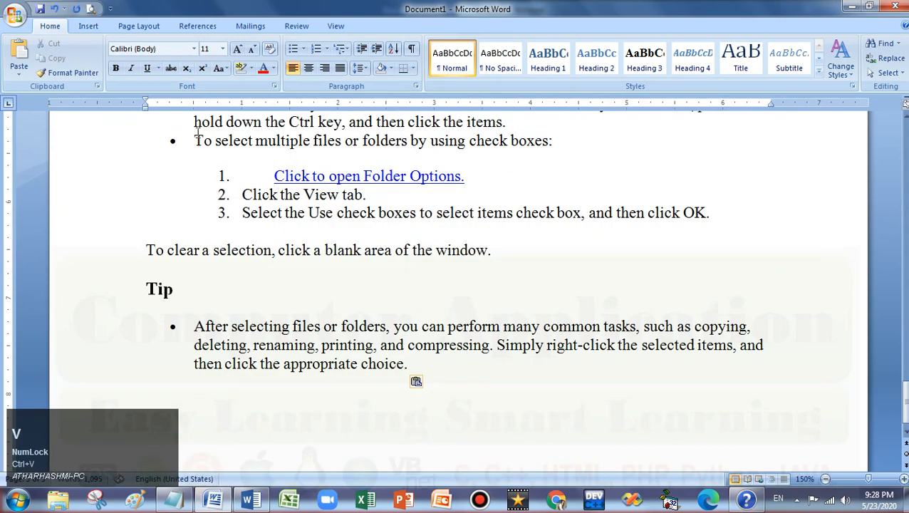
scroll(198, 132, up, 10)
scroll(199, 131, up, 3)
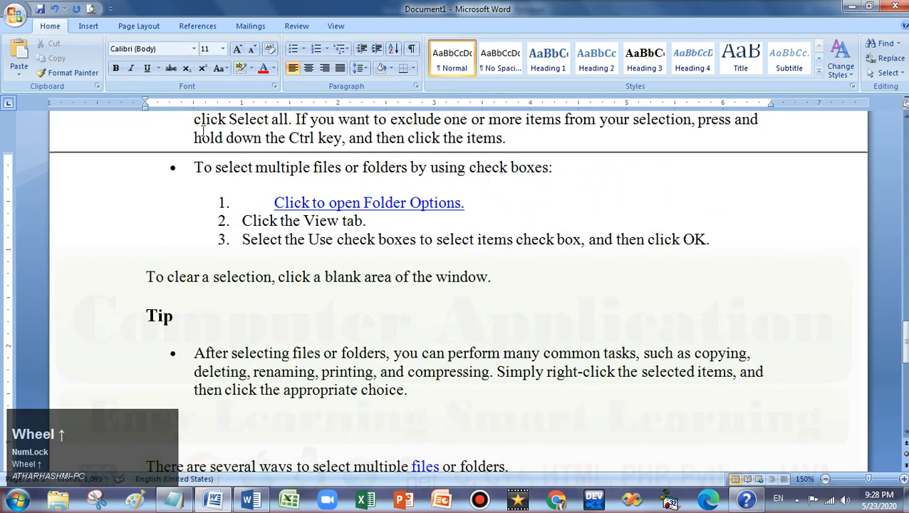
click(239, 149)
key(ctrl+Return)
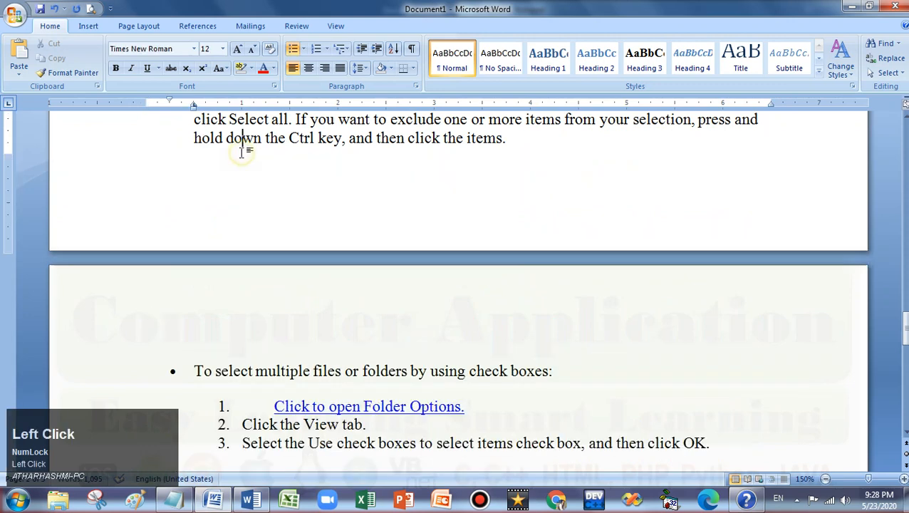
Jump back and forth between the pages, finishing at the start of the third page.
key(ctrl+Page_Up)
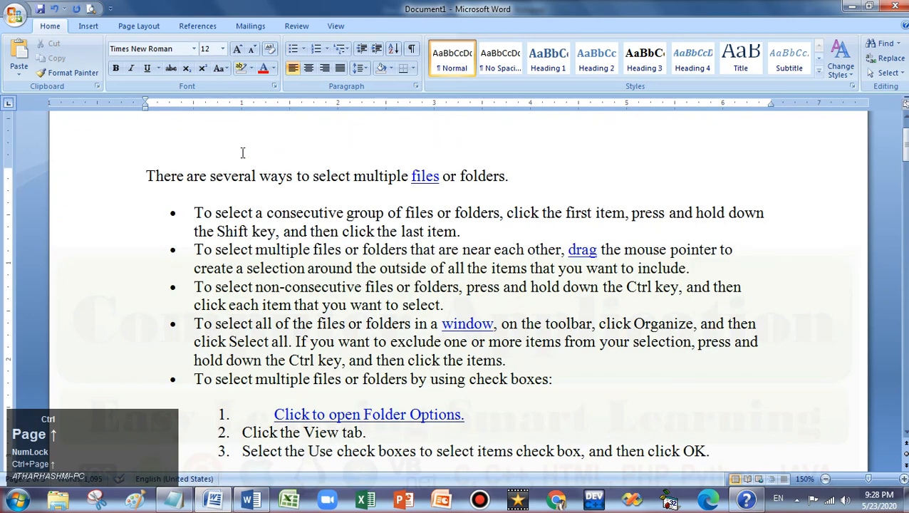
key(ctrl+Page_Down)
key(ctrl+Page_Down)
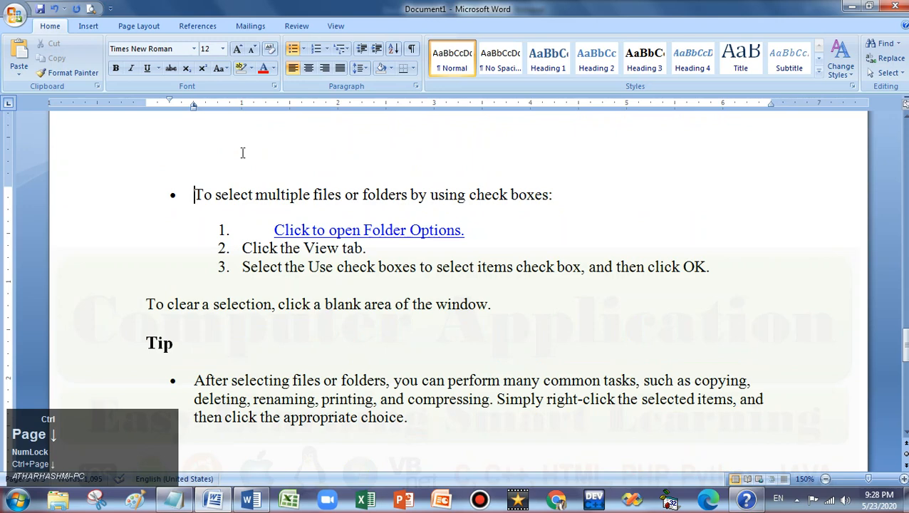
key(ctrl+Page_Up)
key(ctrl+Page_Up)
key(ctrl+Page_Down)
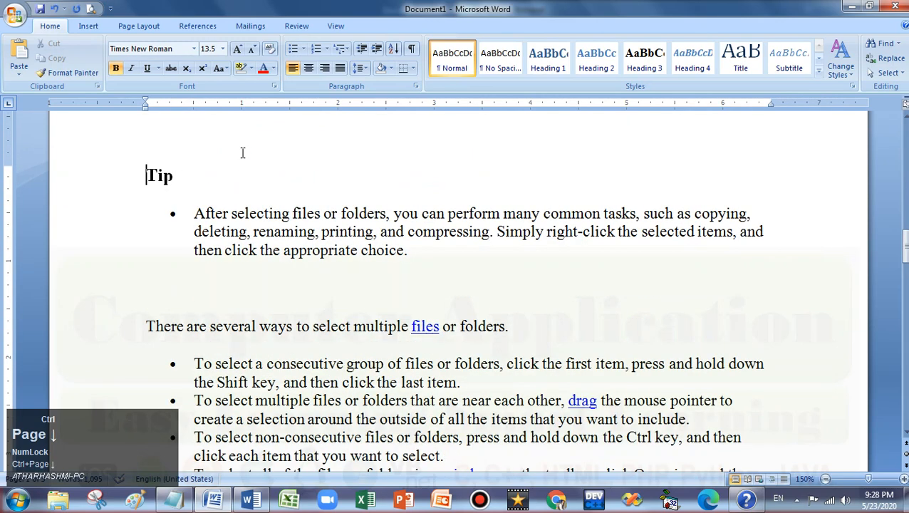
key(ctrl+Page_Down)
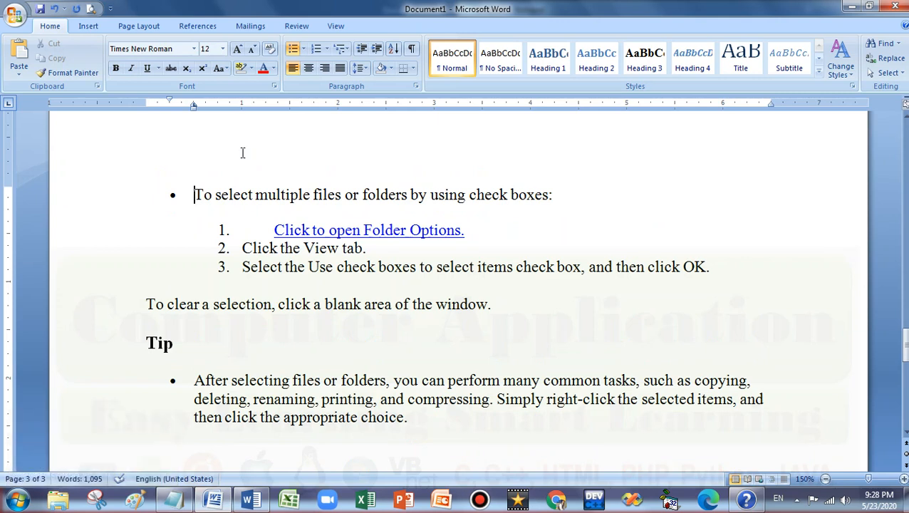
Move the cursor to the end and start of its line, and to the start and end of the document.
key(End)
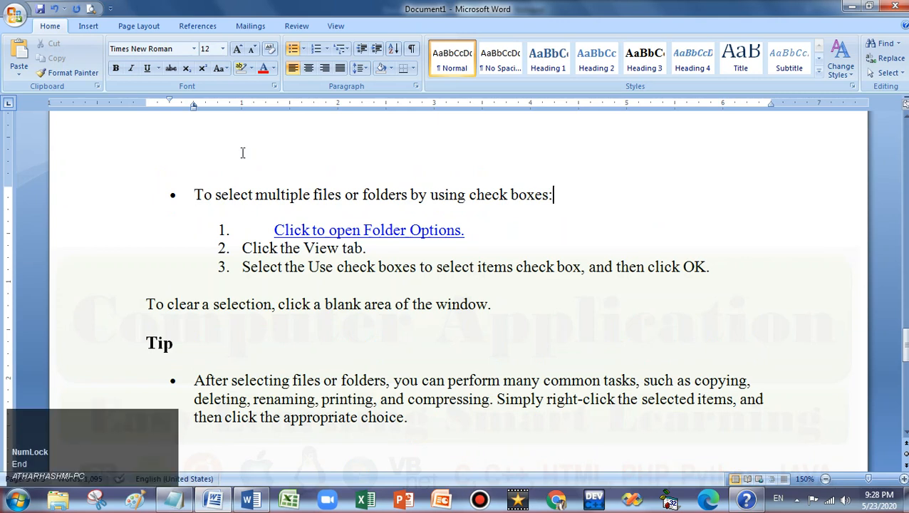
key(Home)
key(ctrl+Home)
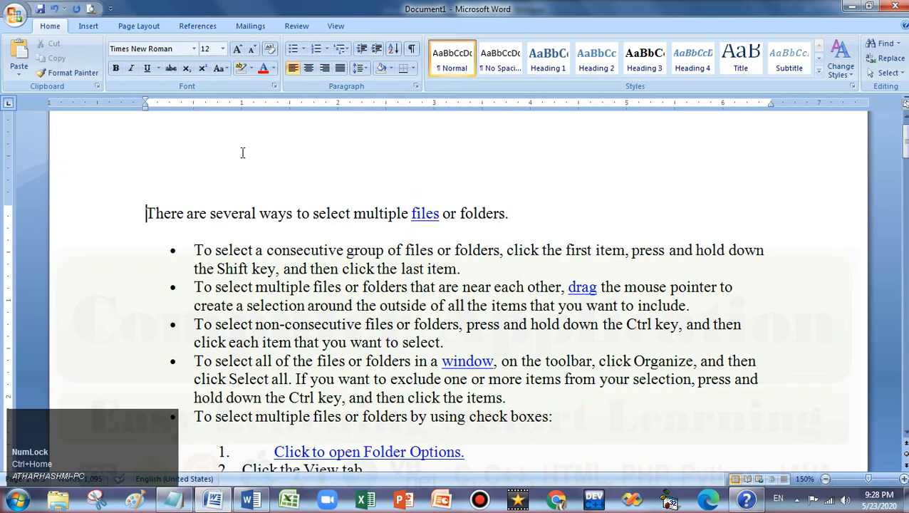
key(ctrl+End)
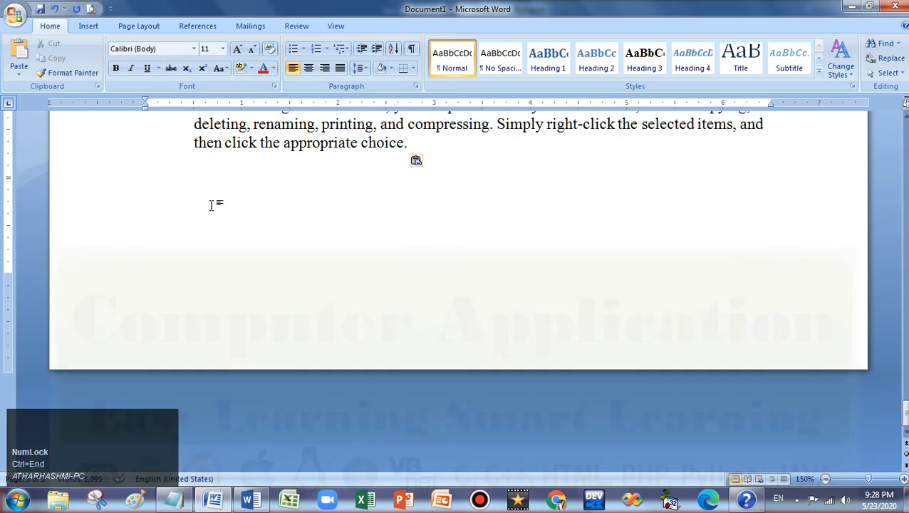
Switch to Notepad, consult the "6:20 Smart lookup" entry and select its title.
click(176, 503)
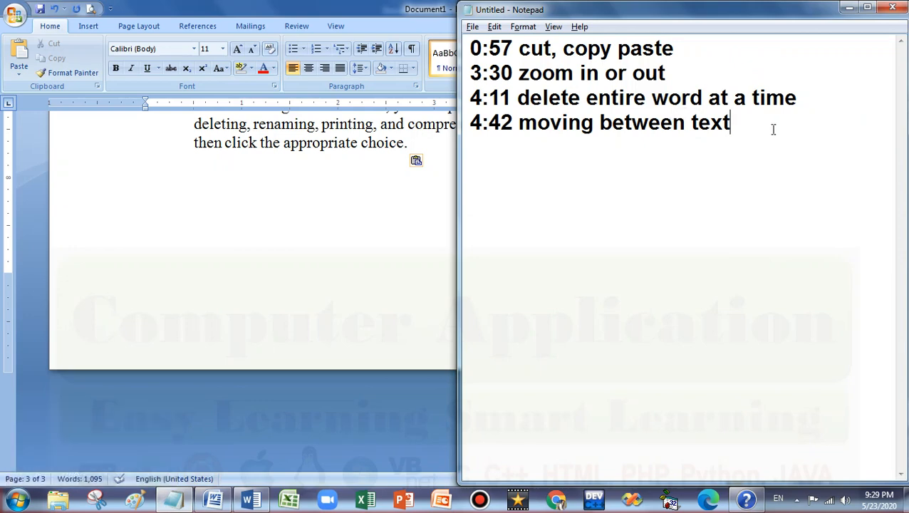
key(shift+F12)
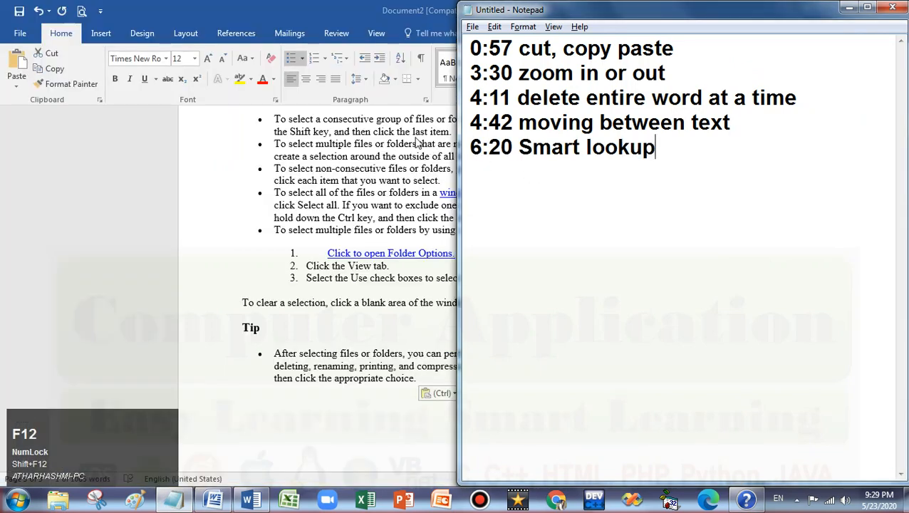
click(524, 153)
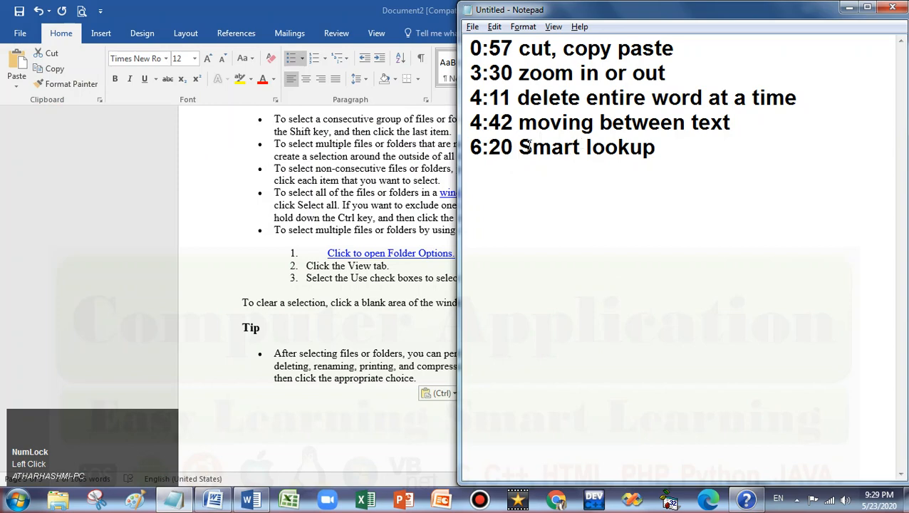
drag(521, 148, 703, 153)
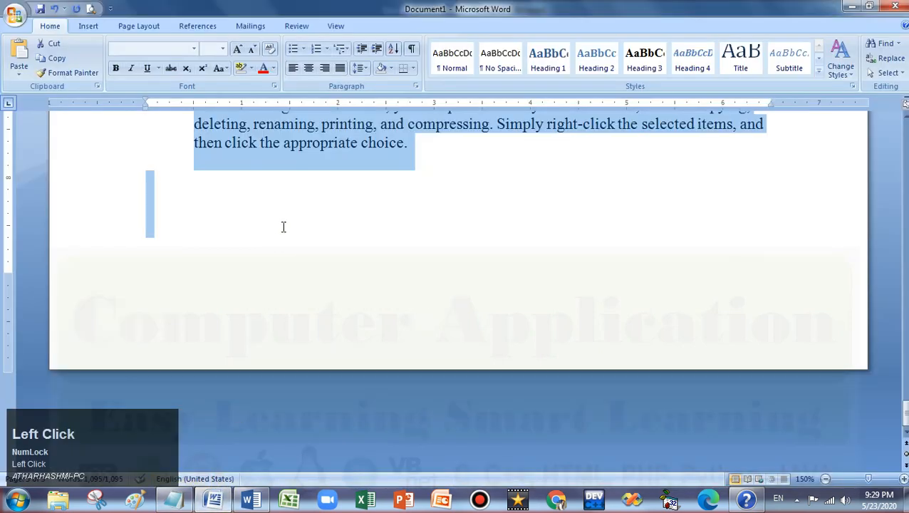
Back in Word, check the commands offered for "appropriate" in the last line of Document1, and switch to Document2.
double_click(314, 139)
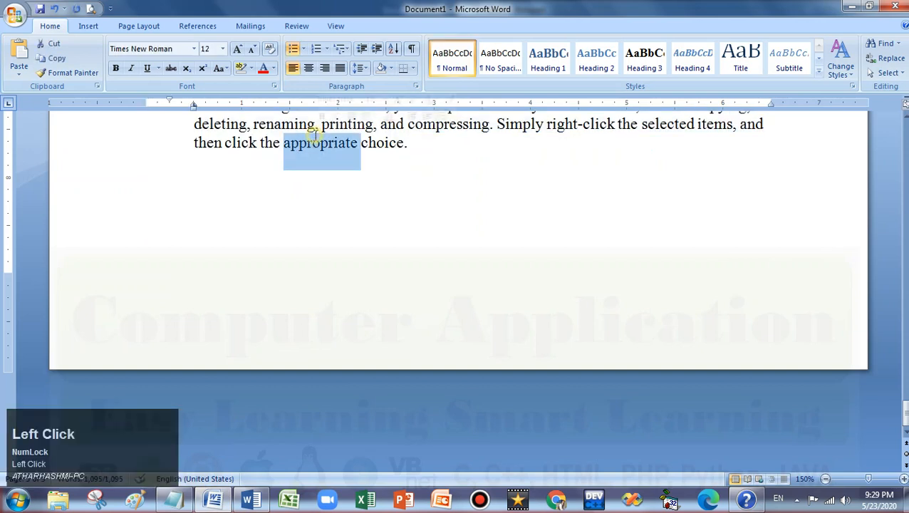
right_click(312, 148)
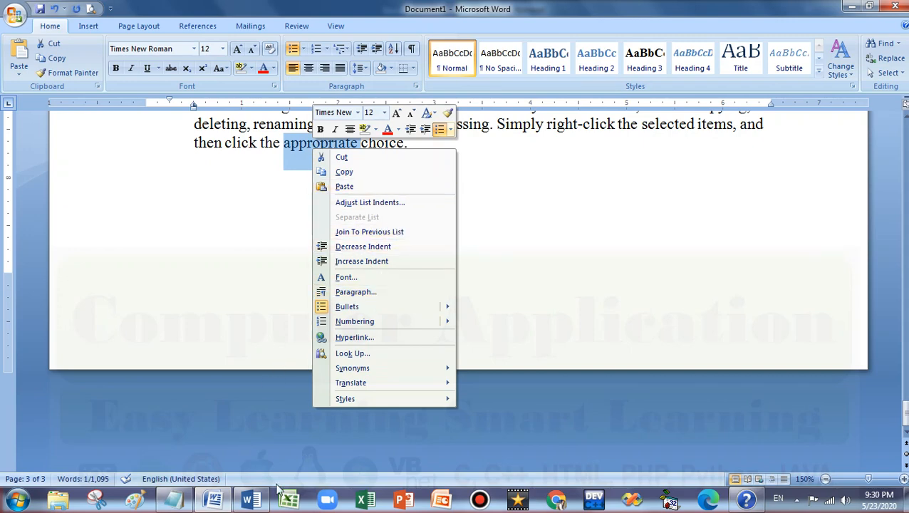
click(258, 499)
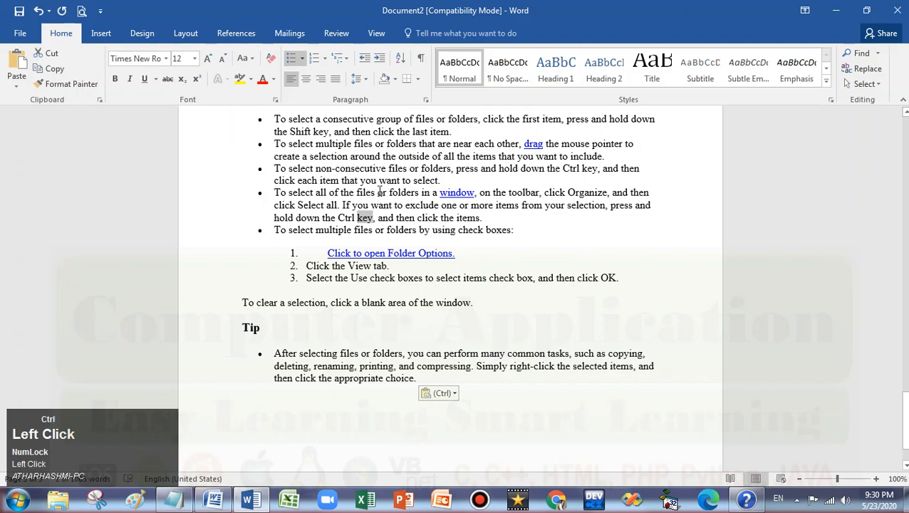
Run Smart Lookup on the linked word "window" in the fourth bullet, accept the privacy notice and browse the Explore results.
ctrl+scroll(379, 191, up, 8)
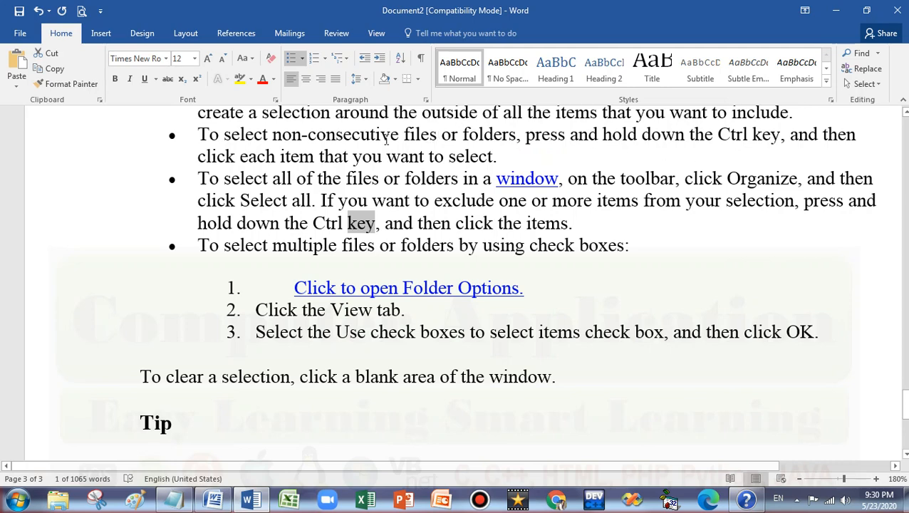
double_click(507, 178)
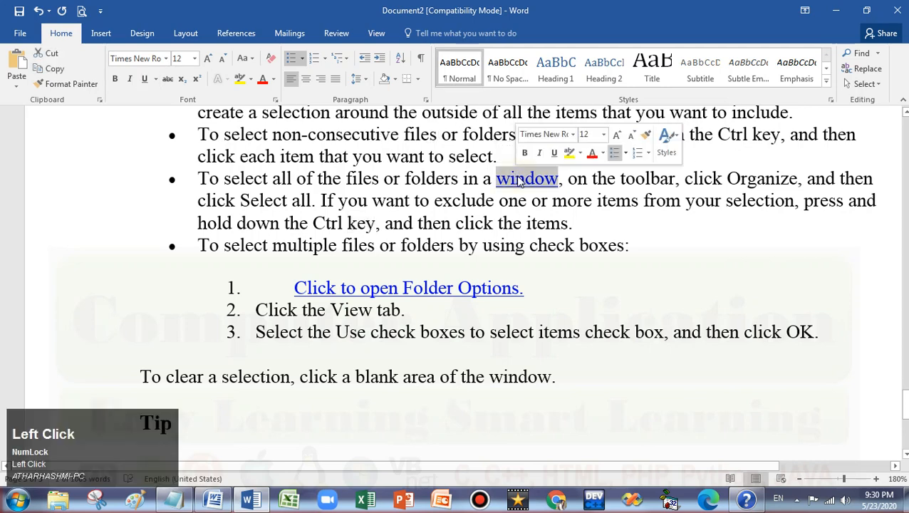
right_click(518, 184)
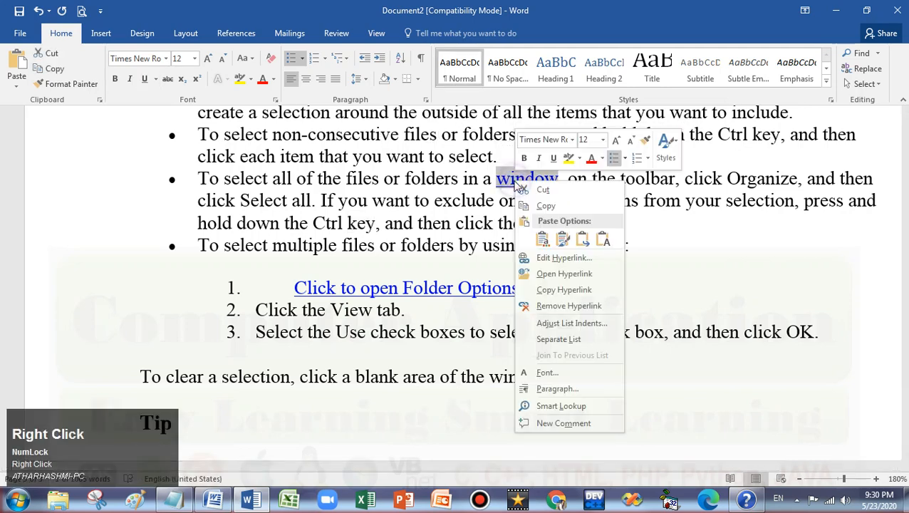
click(563, 400)
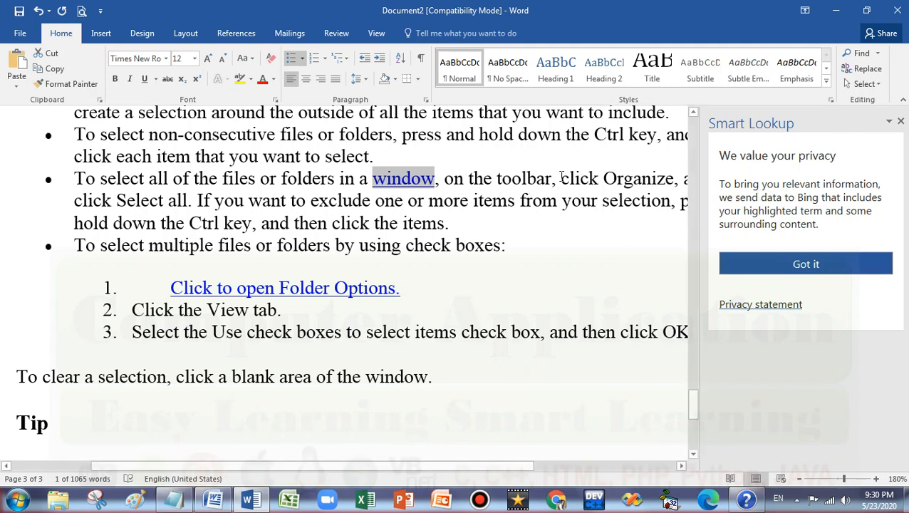
click(799, 266)
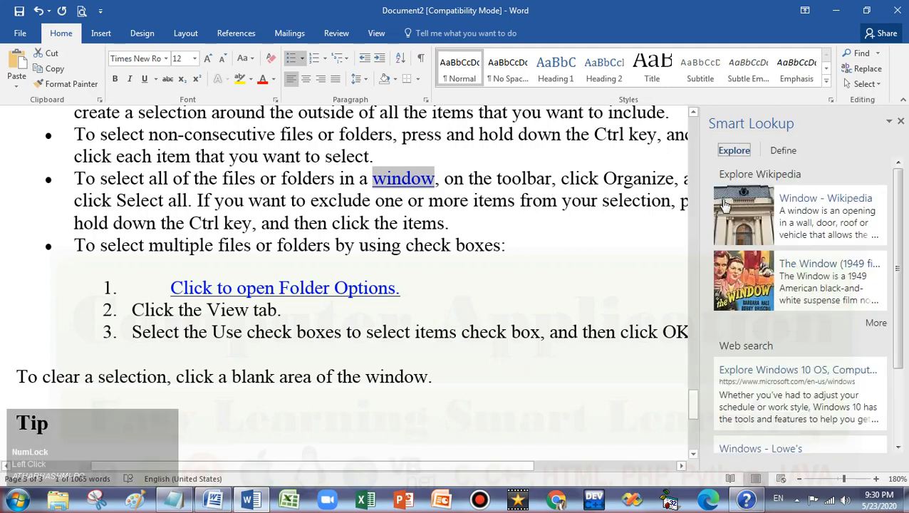
scroll(803, 218, down, 3)
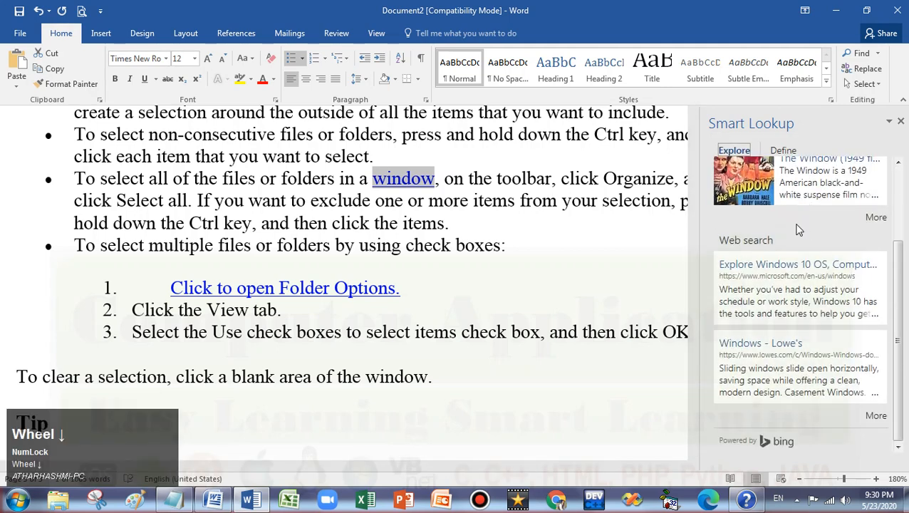
click(314, 287)
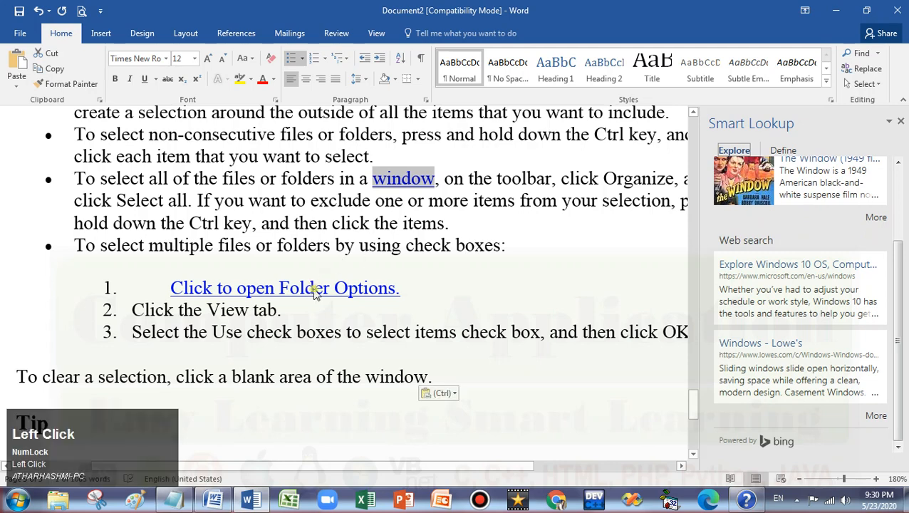
Run Smart Lookup on "Folder" in the "Click to open Folder Options." link, open the File Explorer Wikipedia article and close the WhatsApp Web tab.
right_click(319, 287)
click(369, 261)
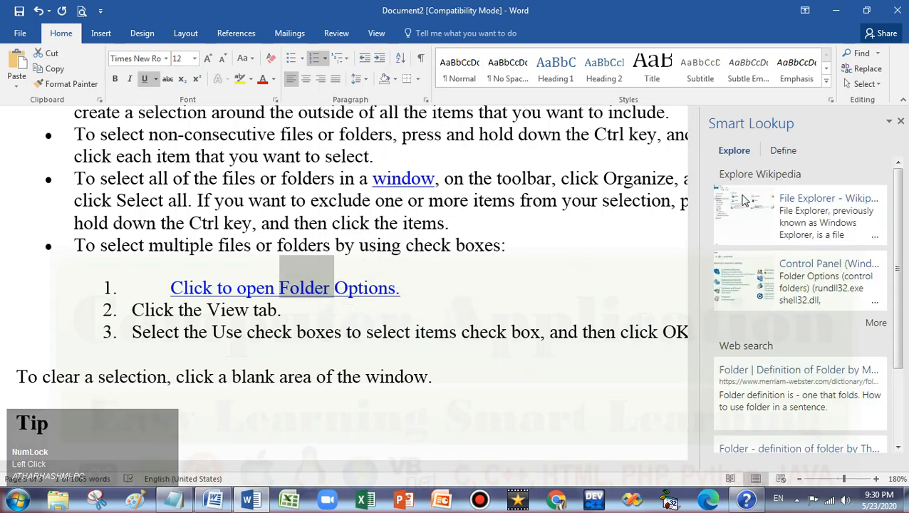
click(767, 220)
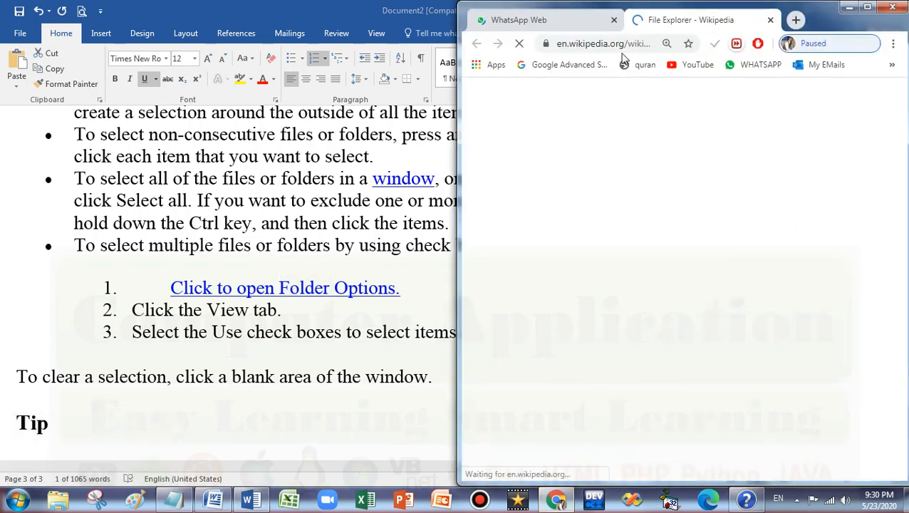
click(614, 20)
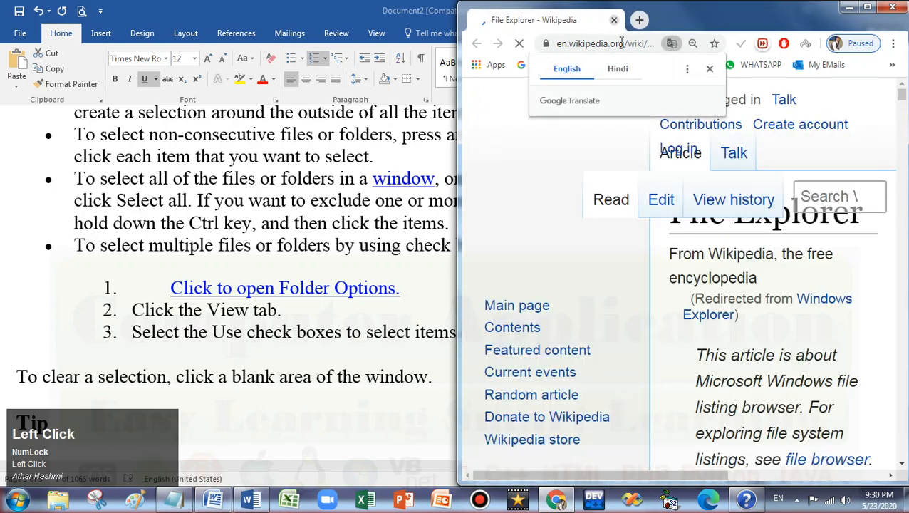
Copy the italic disambiguation note at the start of the article, from "This article is about" through "Internet Explorer.".
scroll(741, 324, down, 3)
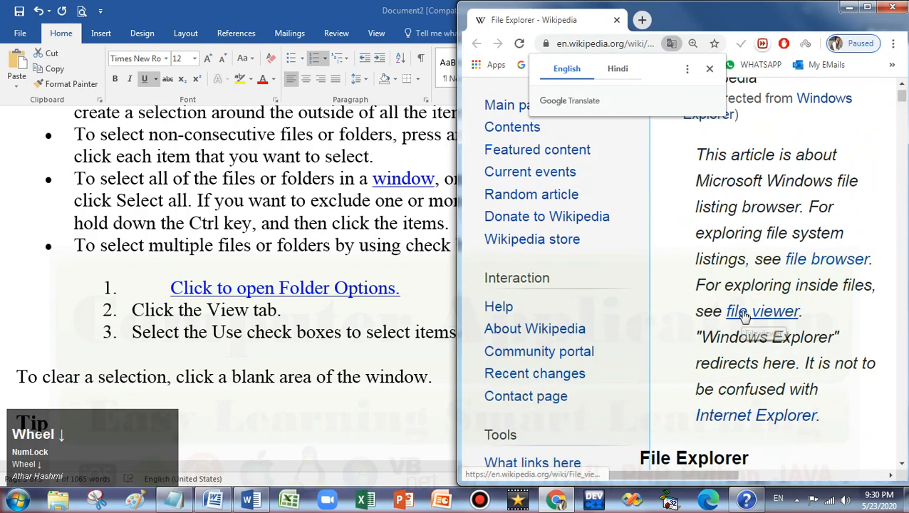
drag(697, 146, 824, 420)
right_click(793, 317)
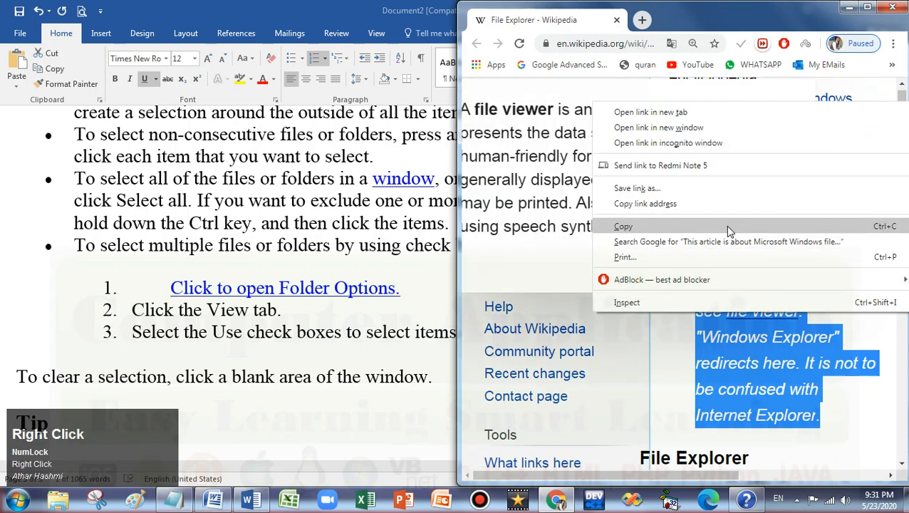
click(723, 227)
Back in Word's Document2, add parentheses after "Folder" in "Click to open Folder Options." and paste the copied note inside them.
click(421, 291)
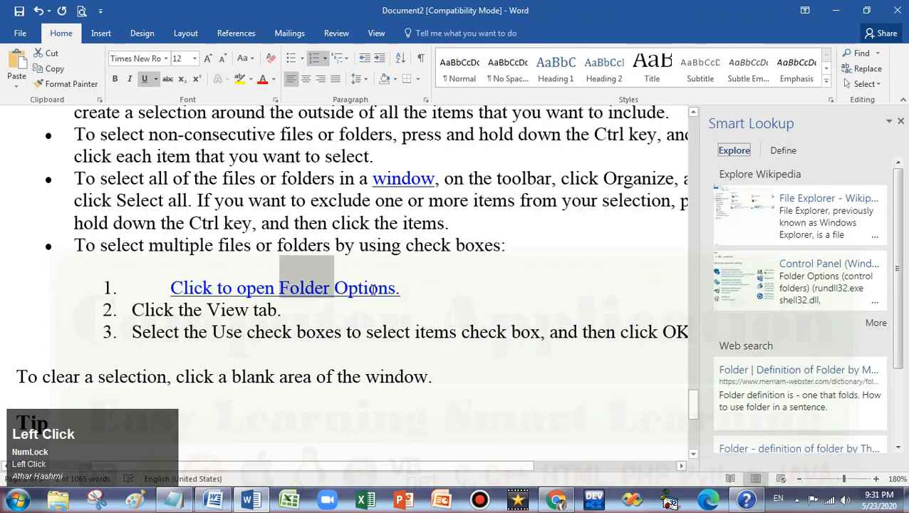
click(335, 289)
text(())
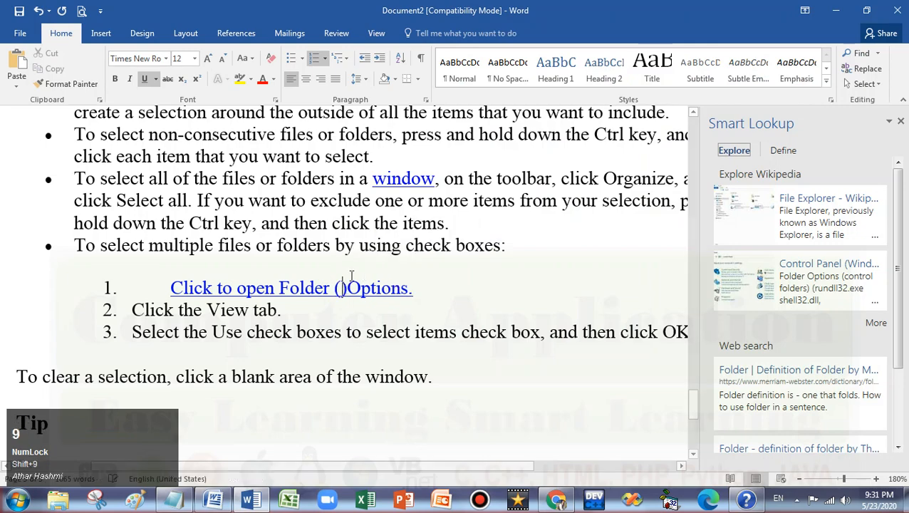
key(space)
key(ctrl+v)
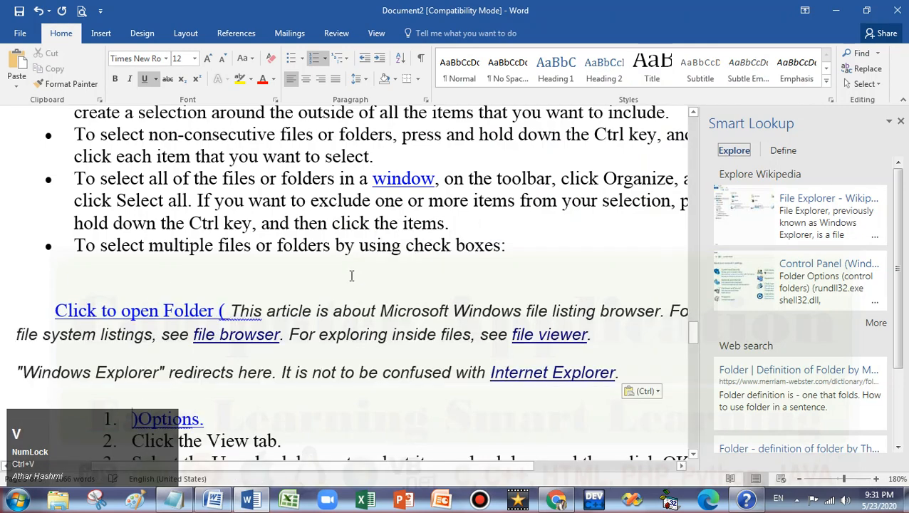
ctrl+scroll(352, 274, down, 4)
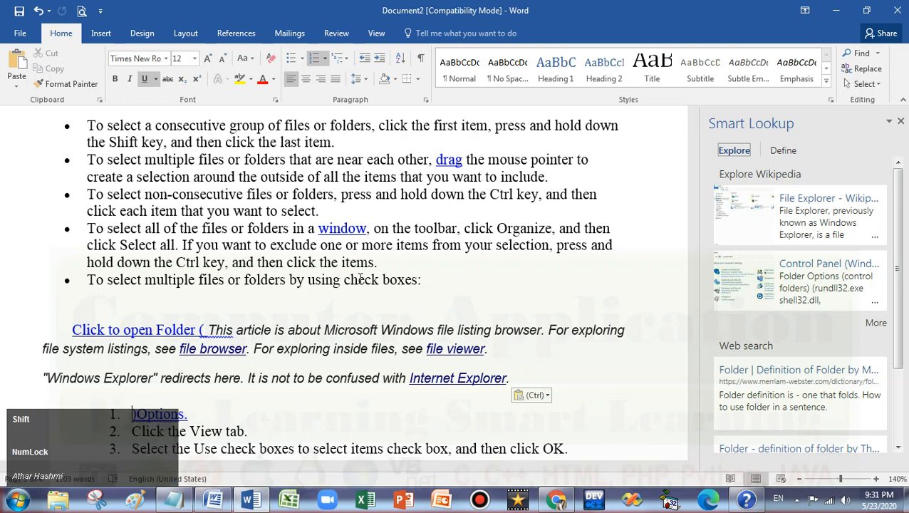
Switch to Notepad and consult the "8:04 Remove unwanted formatting" entry.
key(F12)
drag(513, 178, 468, 177)
drag(655, 178, 769, 178)
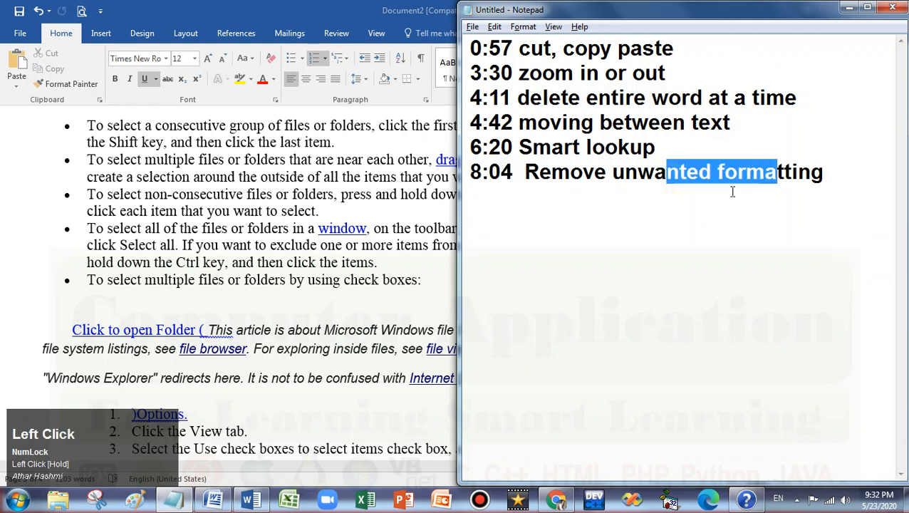
click(656, 178)
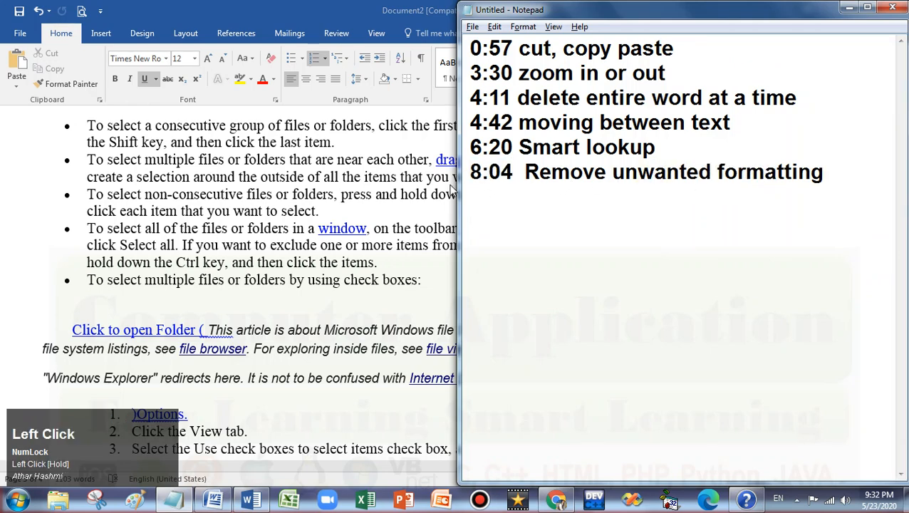
In Word, select the five bullets below "There are several ways to select multiple files or folders.", clear all their formatting and undo it.
click(349, 194)
scroll(322, 204, up, 3)
scroll(260, 208, down, 1)
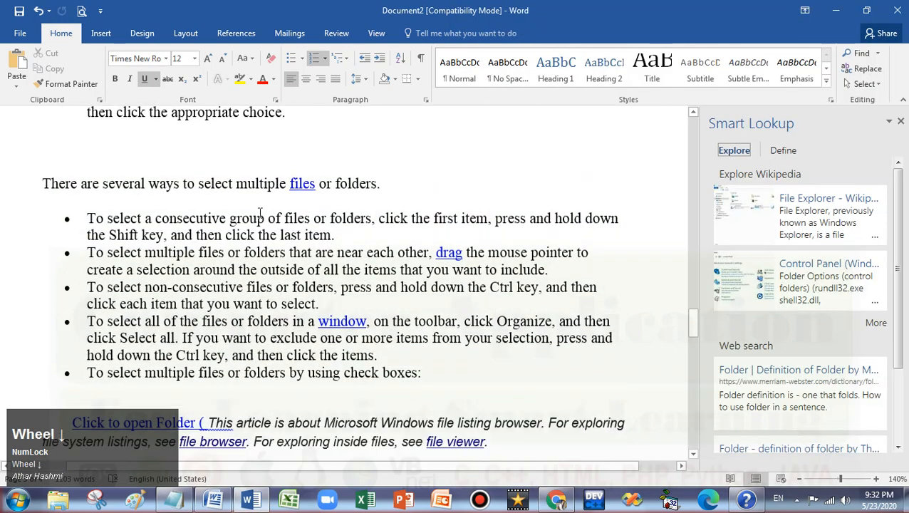
click(88, 214)
drag(126, 225, 420, 384)
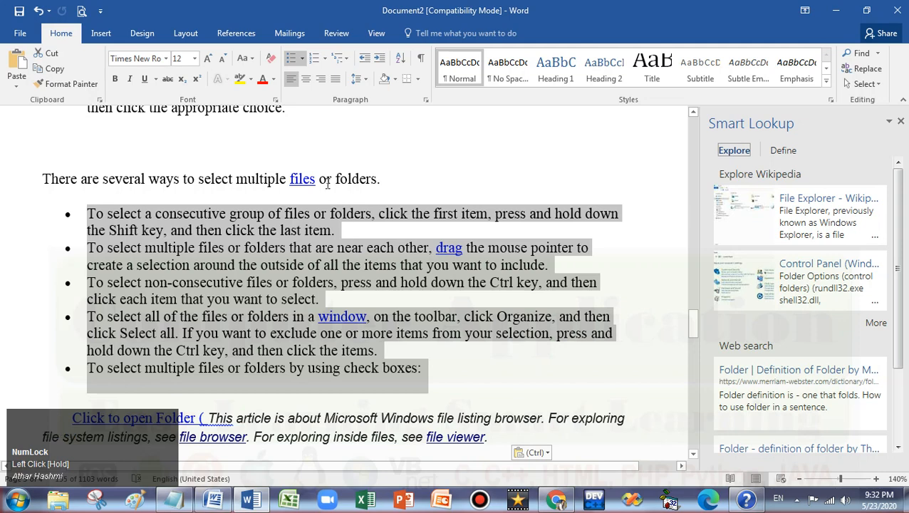
click(269, 61)
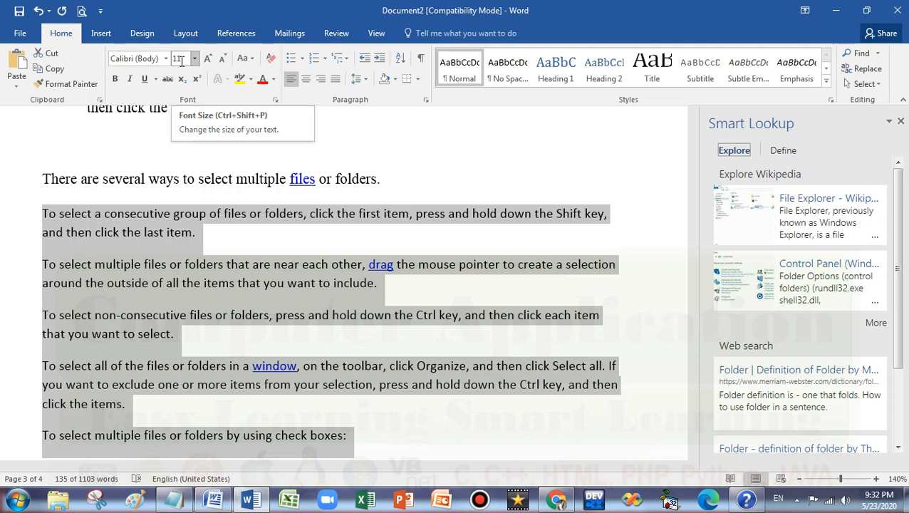
click(38, 11)
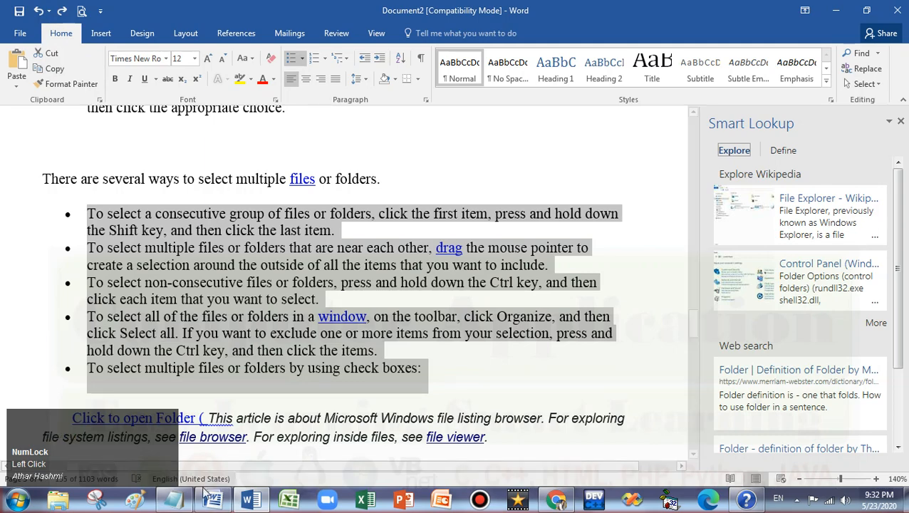
Glance at Notepad, return to Word and clear all formatting from the selected bullets again.
click(173, 500)
click(266, 356)
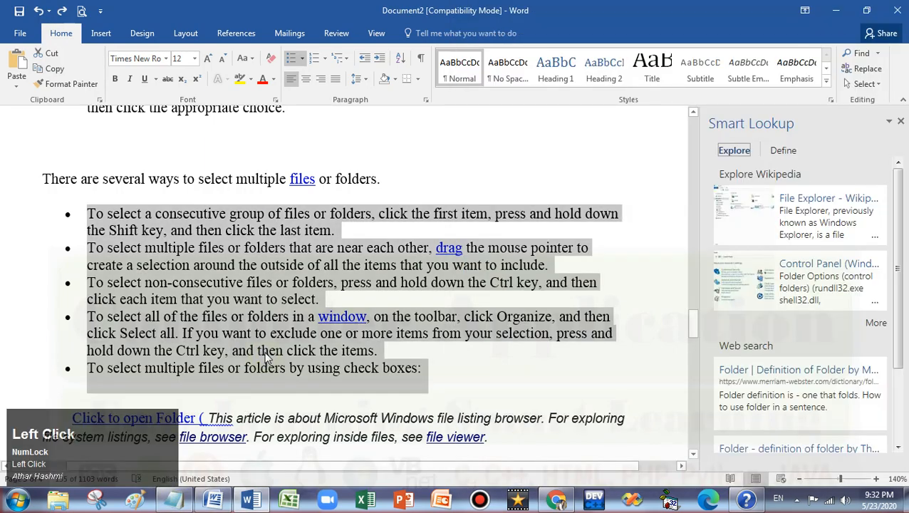
scroll(271, 340, up, 3)
scroll(271, 339, down, 1)
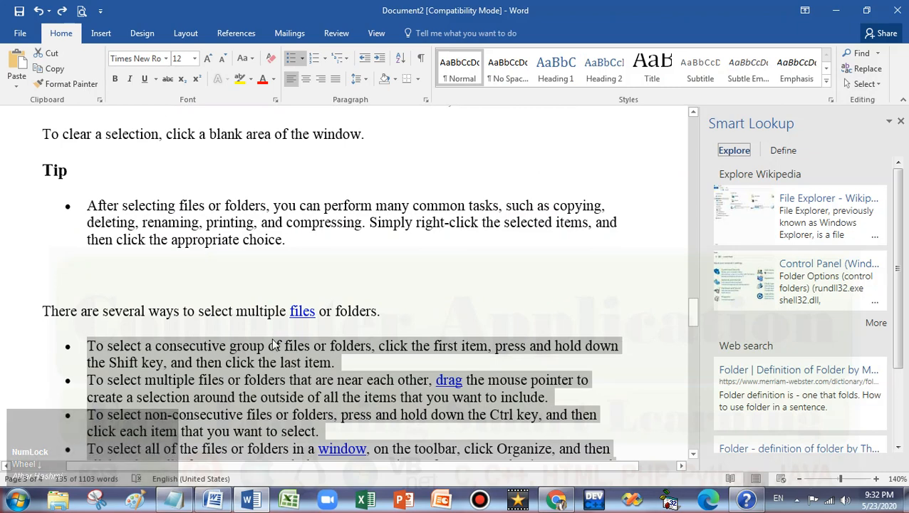
click(270, 58)
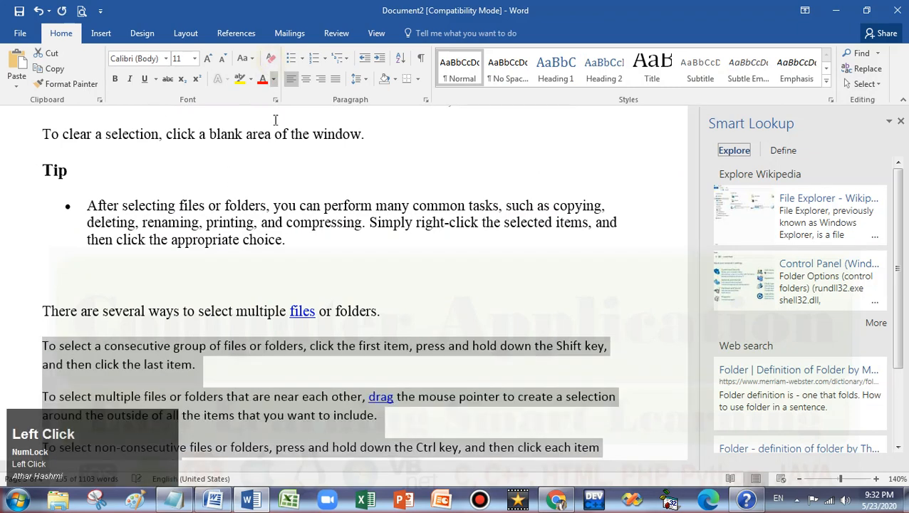
Remove the hyperlinks from "drag" in the second cleared paragraph and "files" in the sentence introducing the list.
click(386, 404)
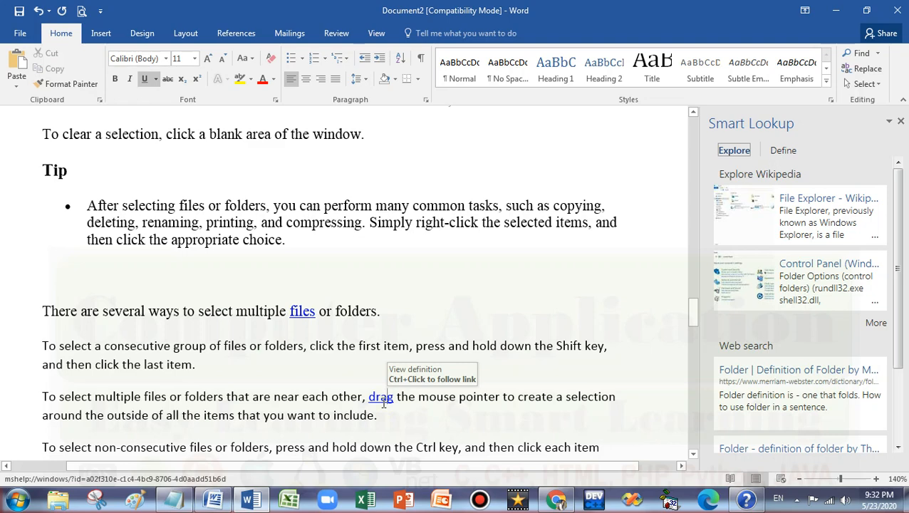
right_click(383, 403)
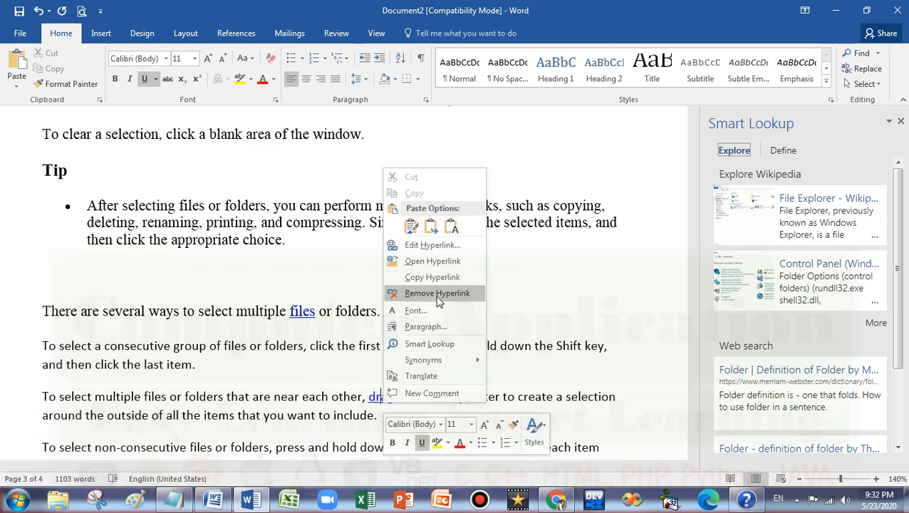
click(437, 294)
click(387, 399)
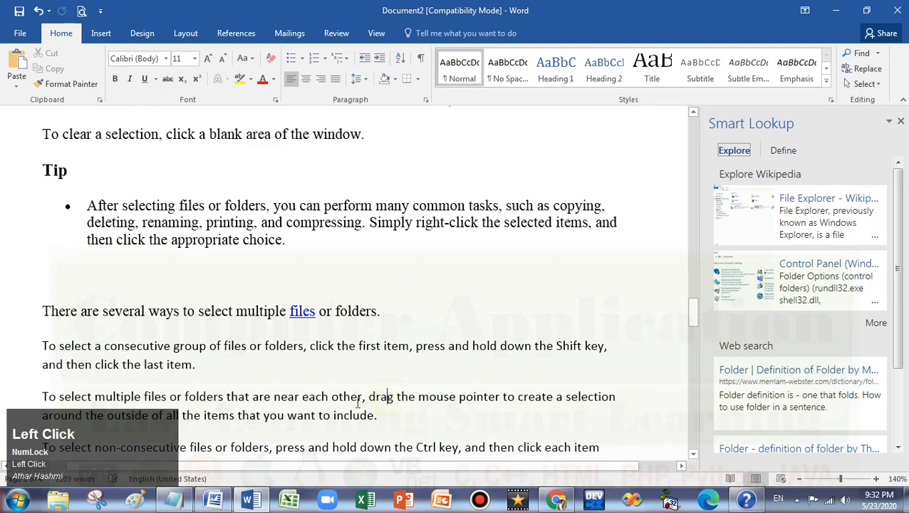
scroll(325, 342, down, 3)
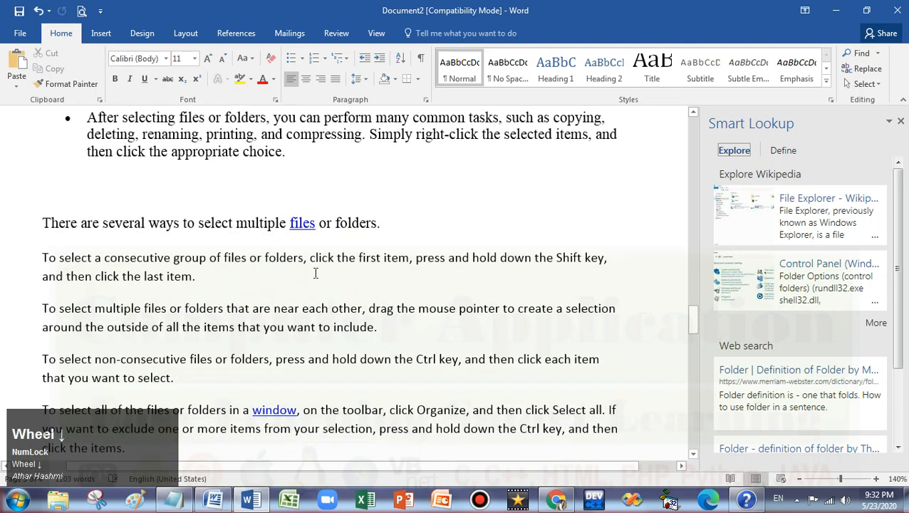
right_click(302, 227)
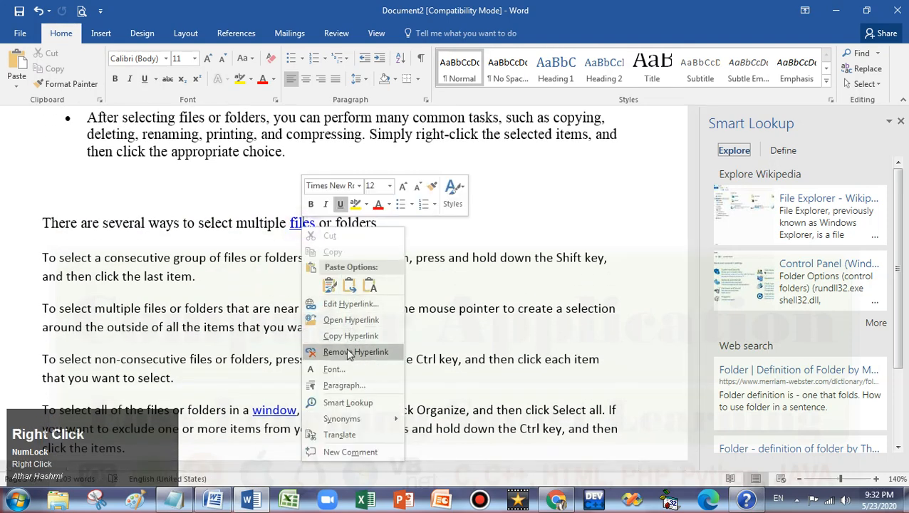
click(335, 349)
click(320, 289)
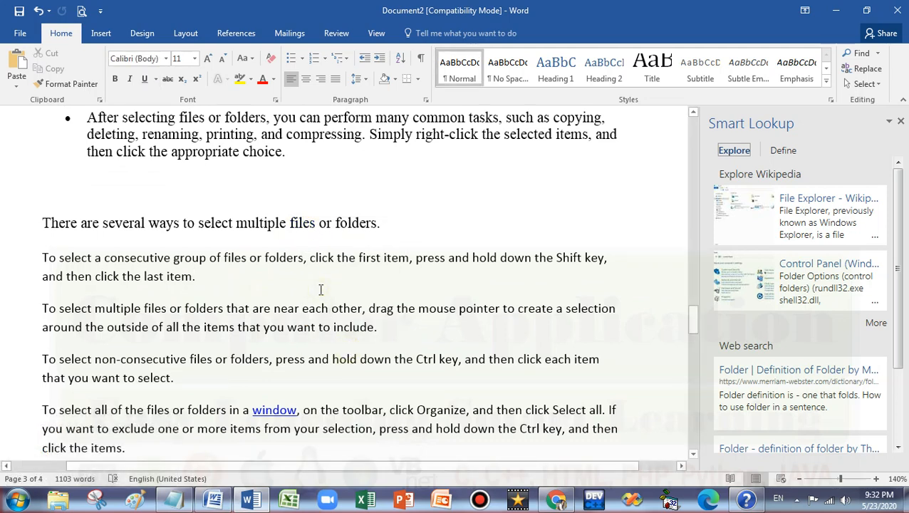
Check the commands offered for the linked word "window", and add the entry "9:12 Repeat your Task" to the Notepad list.
right_click(275, 406)
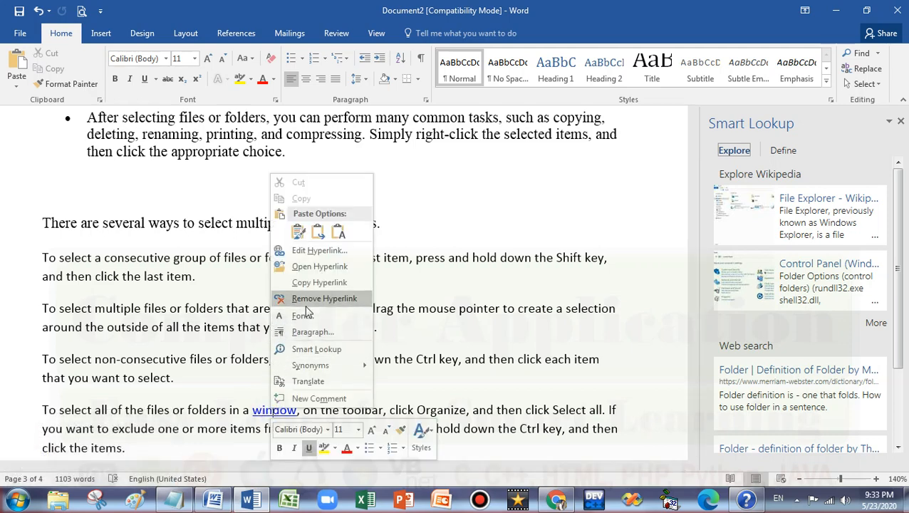
click(173, 499)
key(Return)
text(9:12 Repeat your Task)
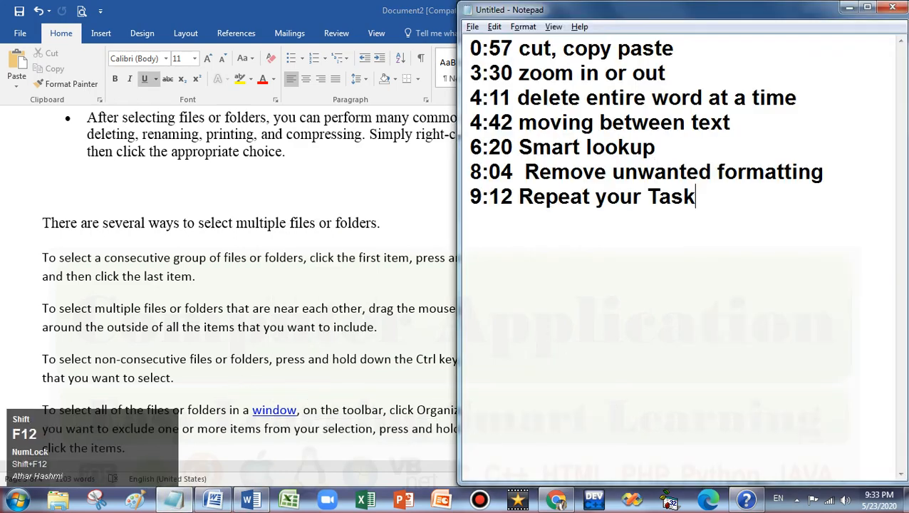
click(603, 270)
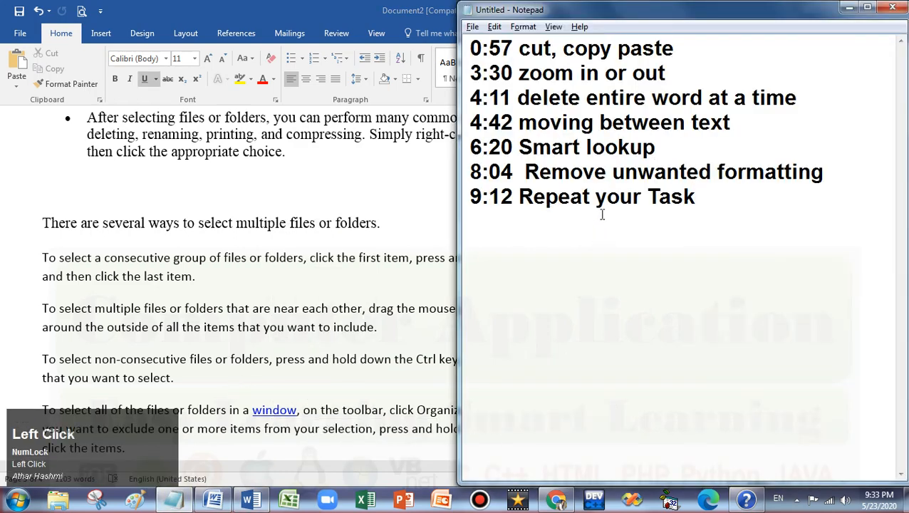
click(699, 198)
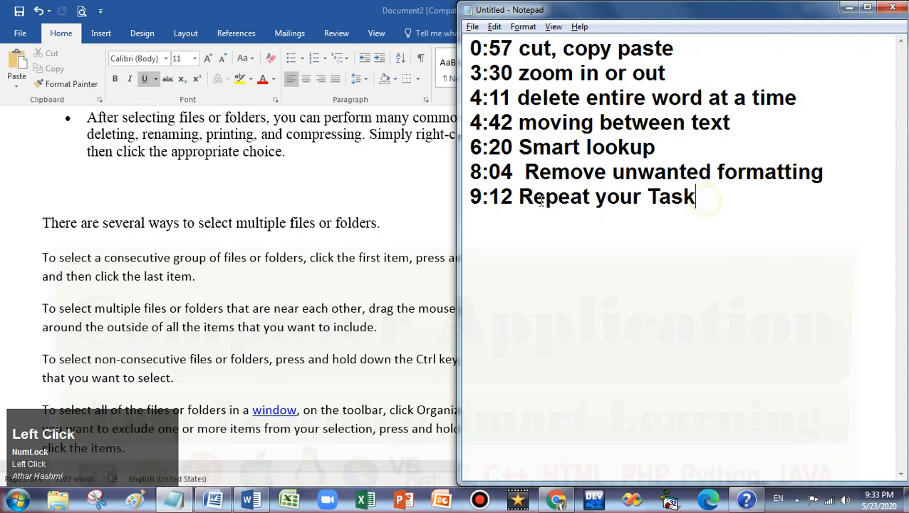
Return to Word and remove the hyperlink from "window" in the paragraph about selecting all files or folders.
click(314, 218)
scroll(295, 277, down, 3)
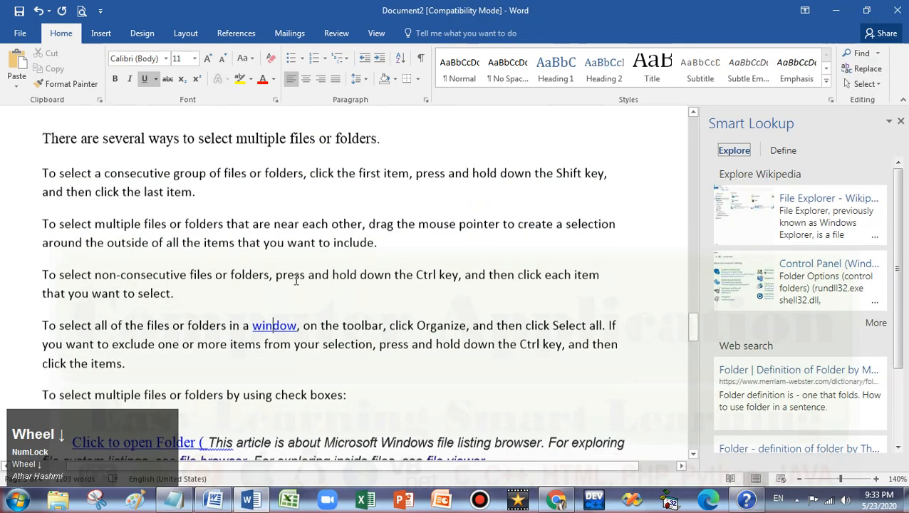
right_click(285, 282)
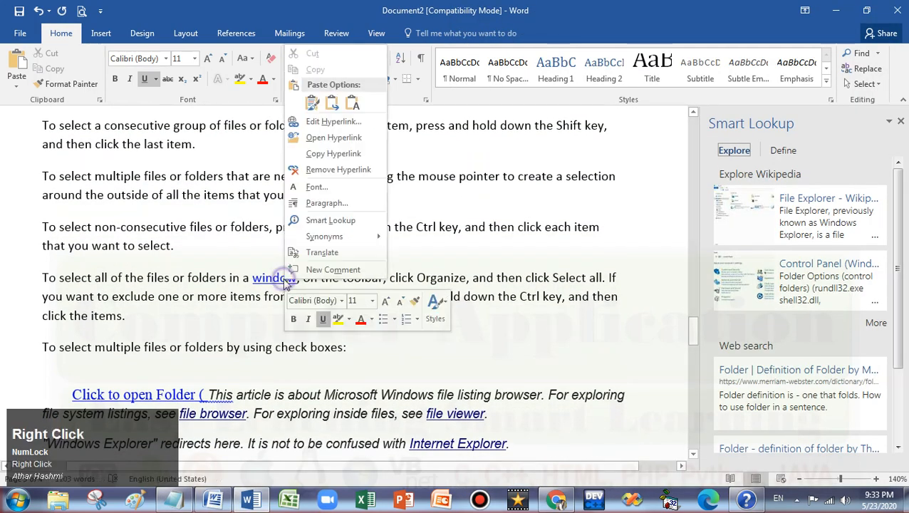
click(330, 171)
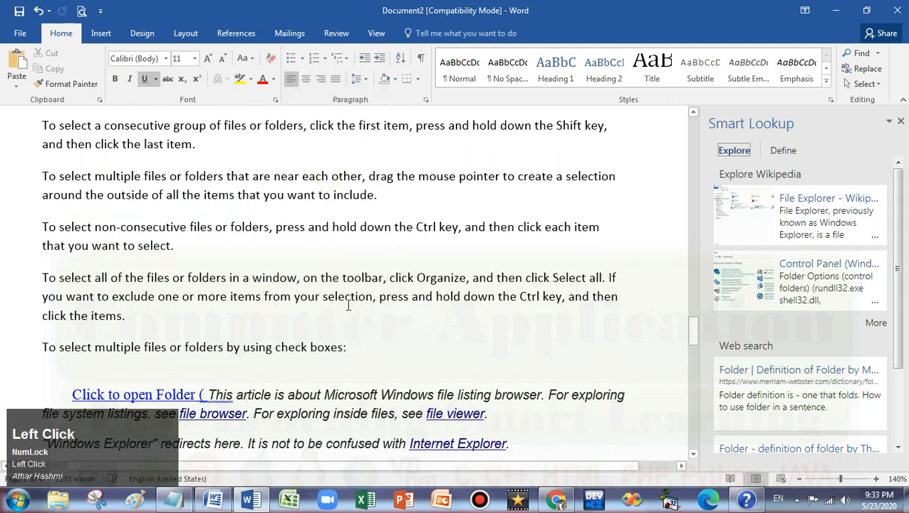
Repeat the last hyperlink removal on "file viewer" and on "Click to open Folder".
click(451, 420)
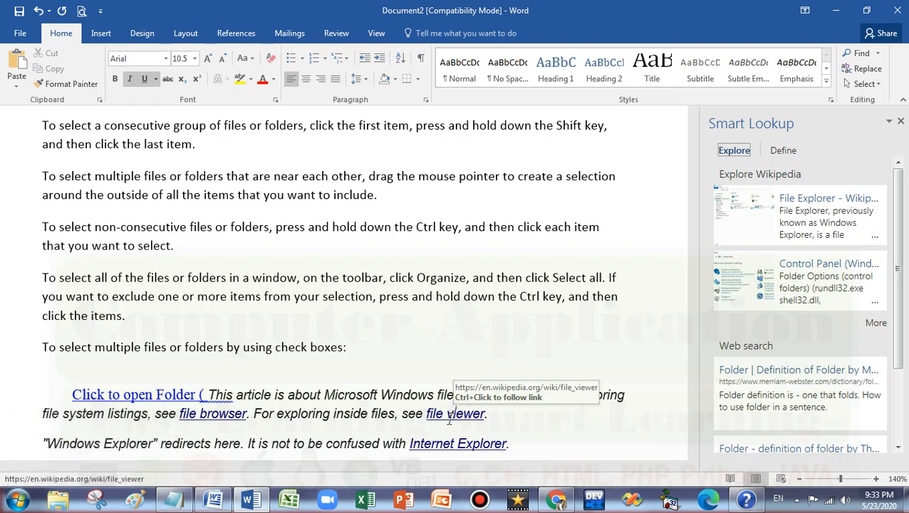
key(F4)
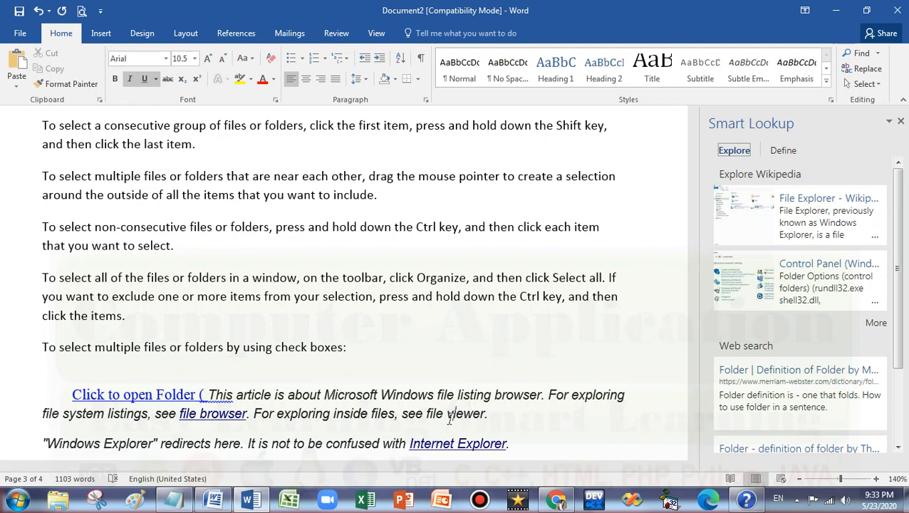
click(108, 392)
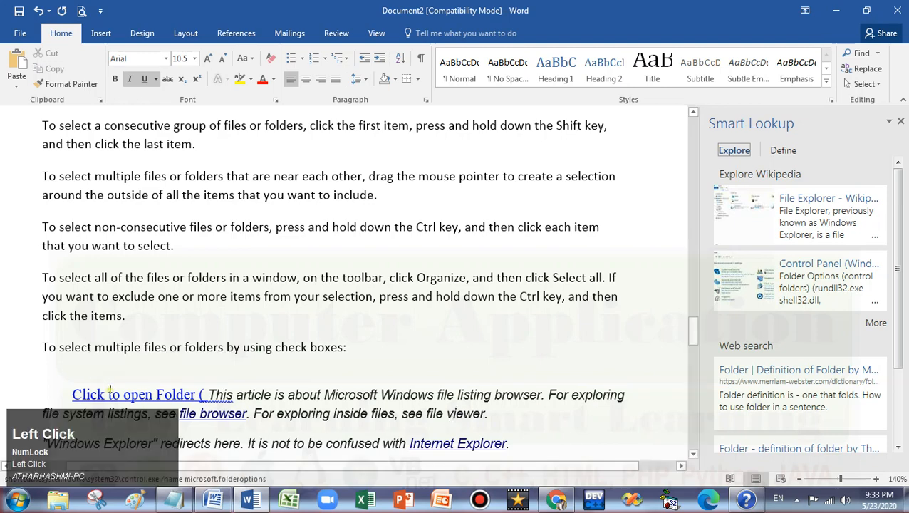
key(F4)
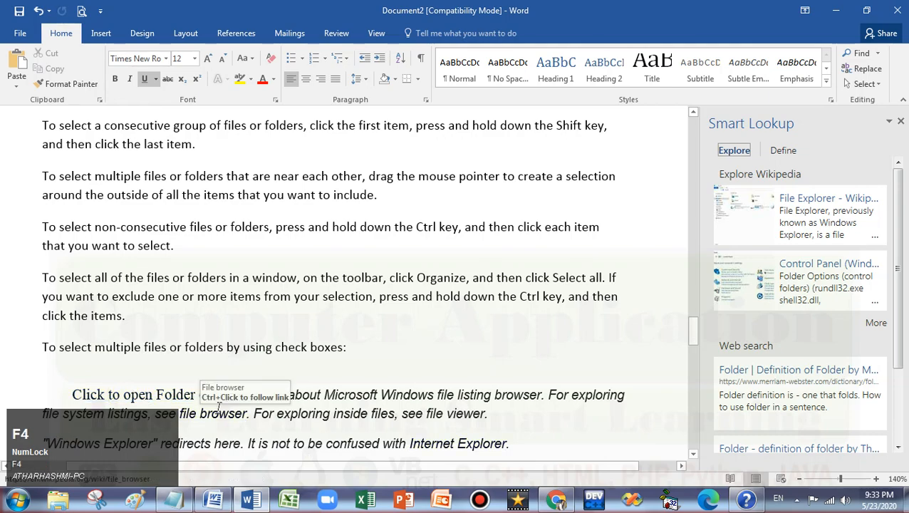
Repeat the last hyperlink removal on "Click to open Folder Options." in the numbered list about using check boxes.
scroll(206, 404, down, 8)
scroll(223, 403, down, 3)
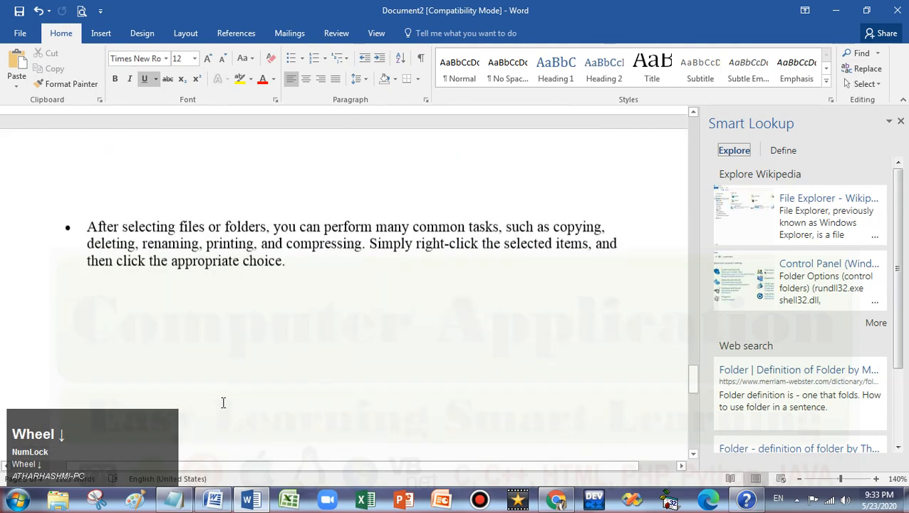
scroll(223, 403, up, 5)
scroll(225, 398, down, 4)
scroll(224, 399, up, 5)
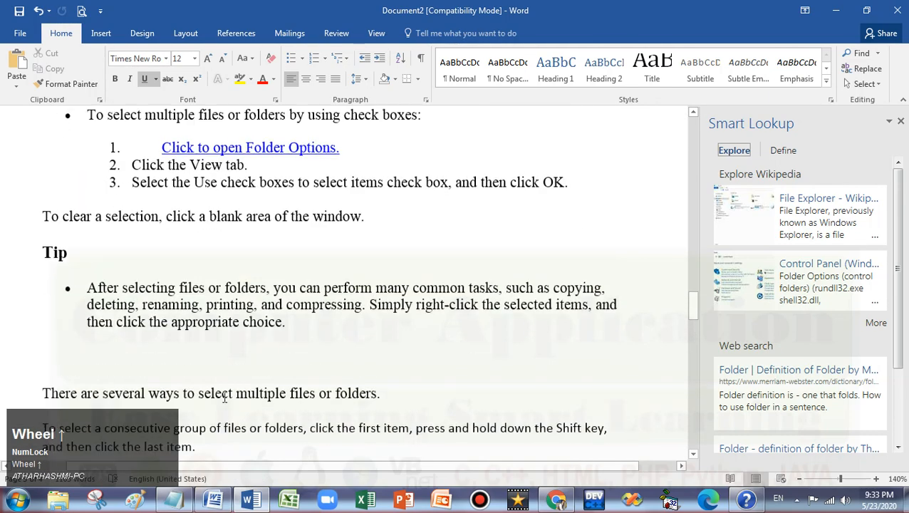
click(268, 293)
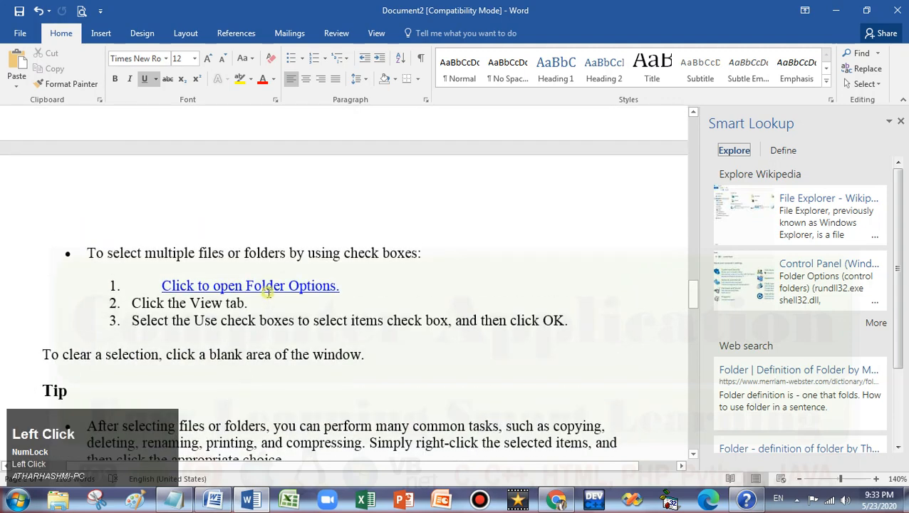
key(F4)
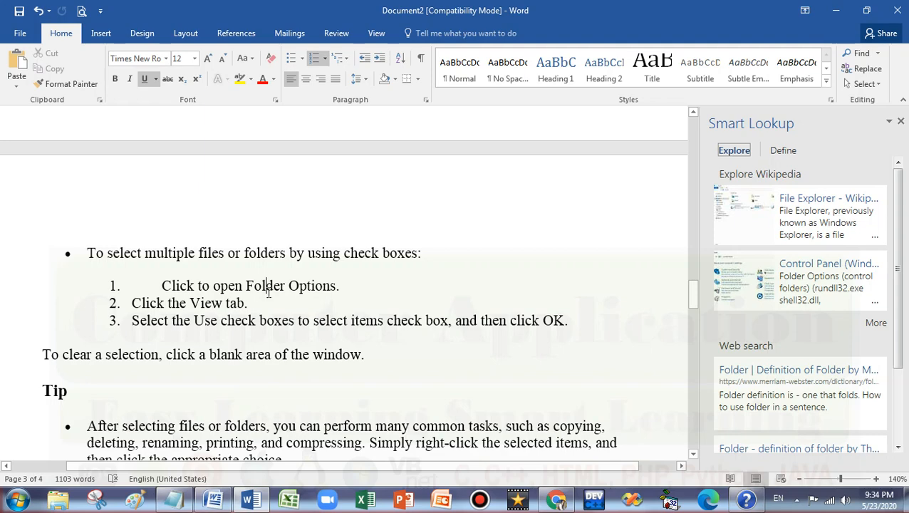
Bold the word "Options" in numbered item 1, and repeat that formatting on the word "select" in item 3.
click(173, 500)
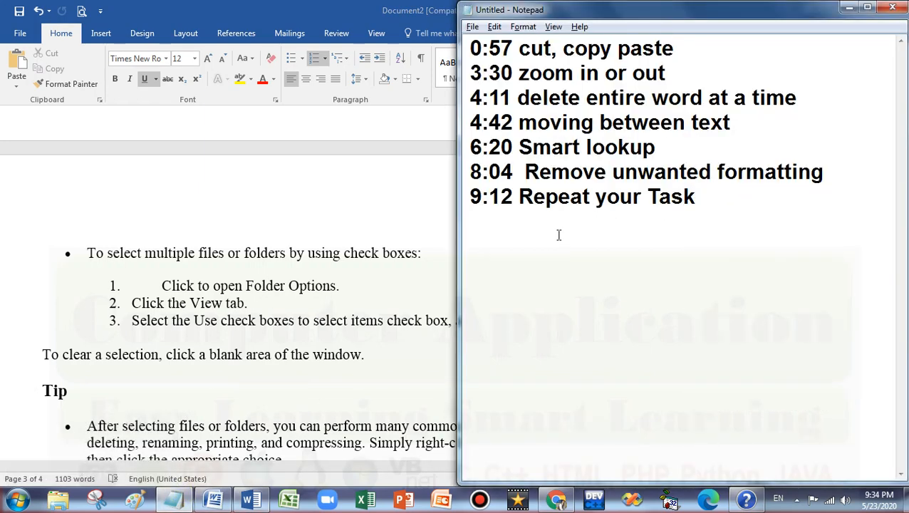
double_click(313, 292)
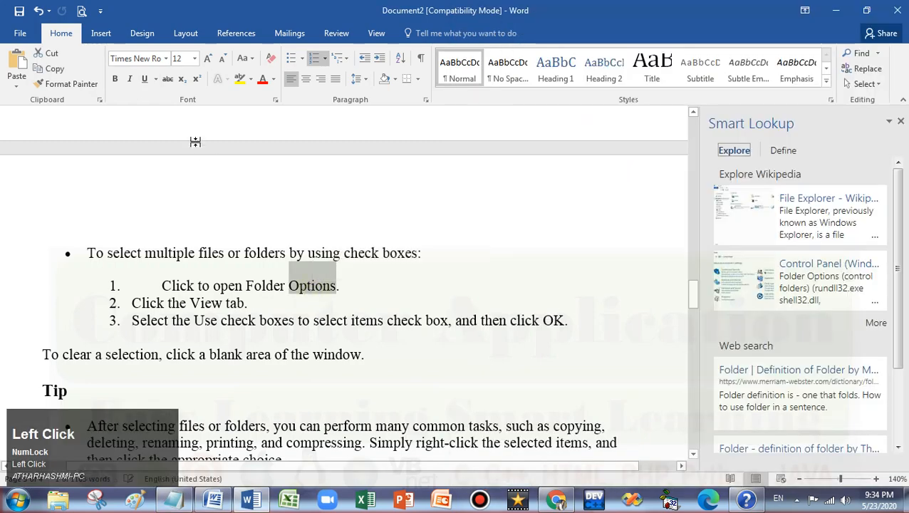
click(116, 80)
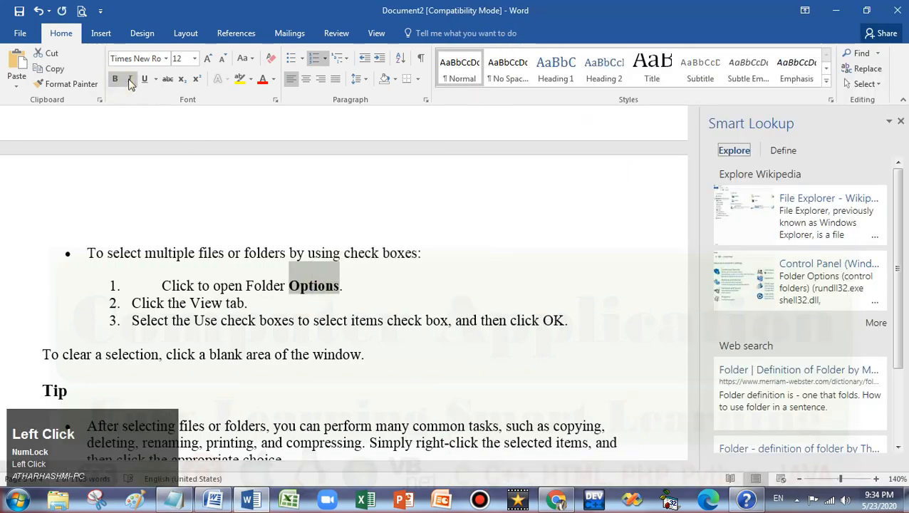
double_click(324, 319)
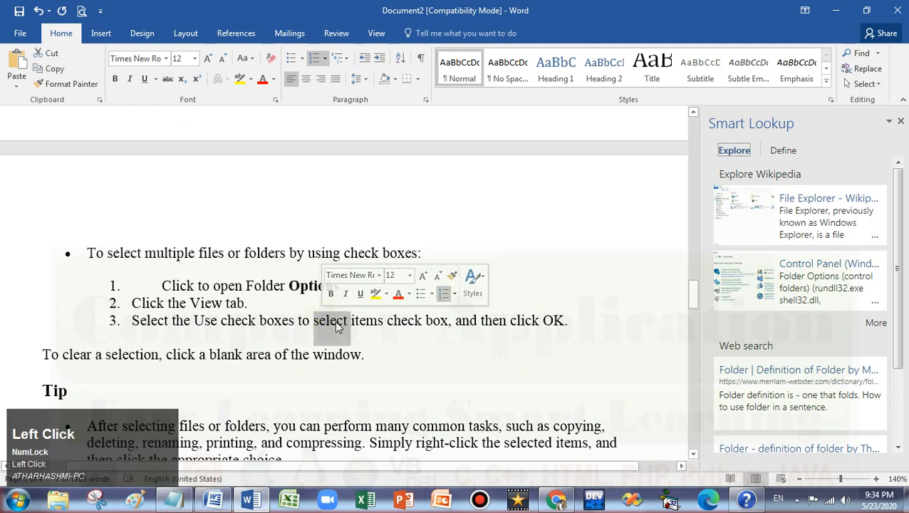
key(F4)
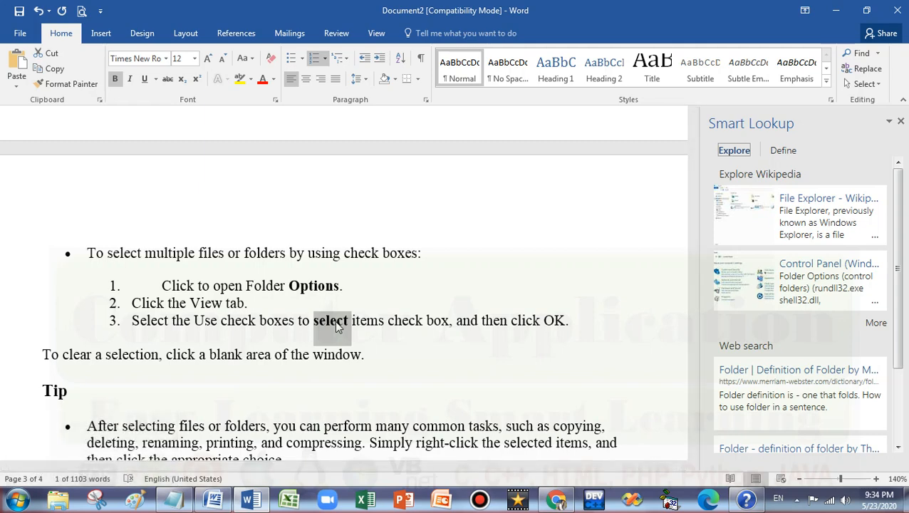
Switch to Notepad, add the entry "10:15 Use of mouse clicks" to the list, and highlight its title text.
click(173, 500)
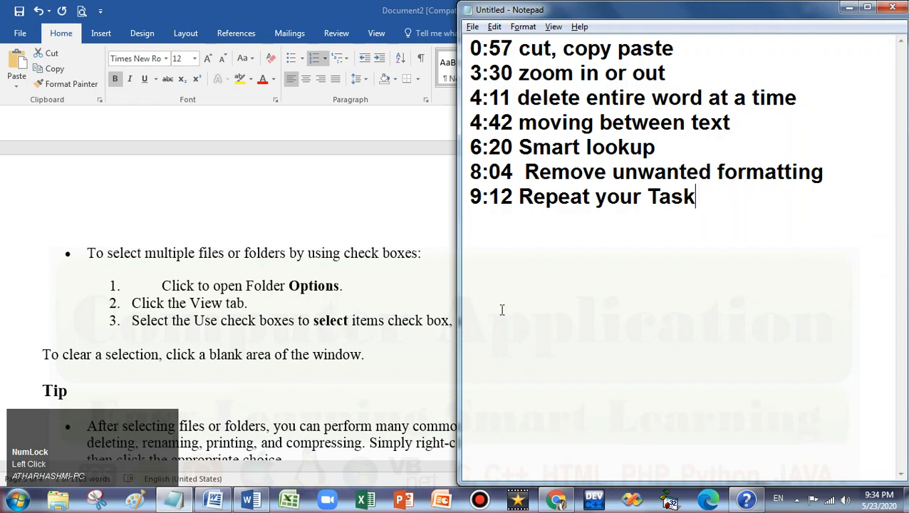
key(Return)
text(10:15 Use of mouse clicks)
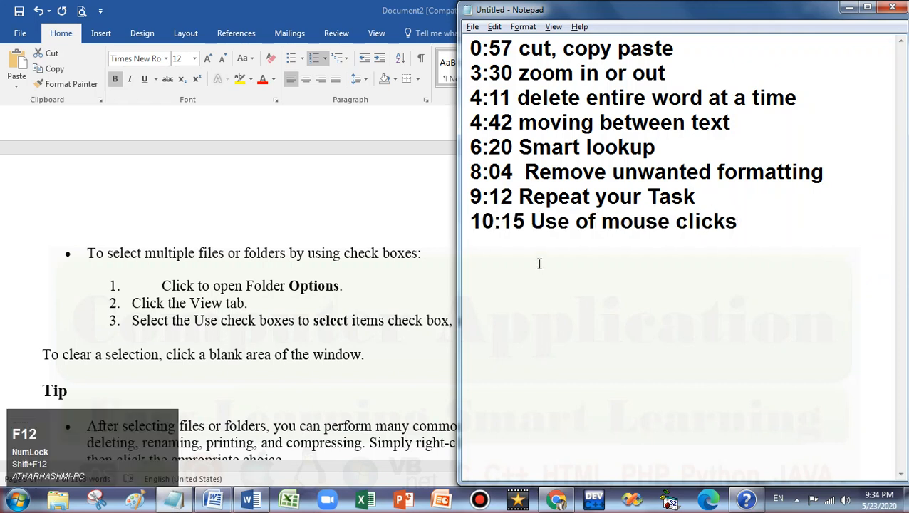
drag(535, 225, 741, 232)
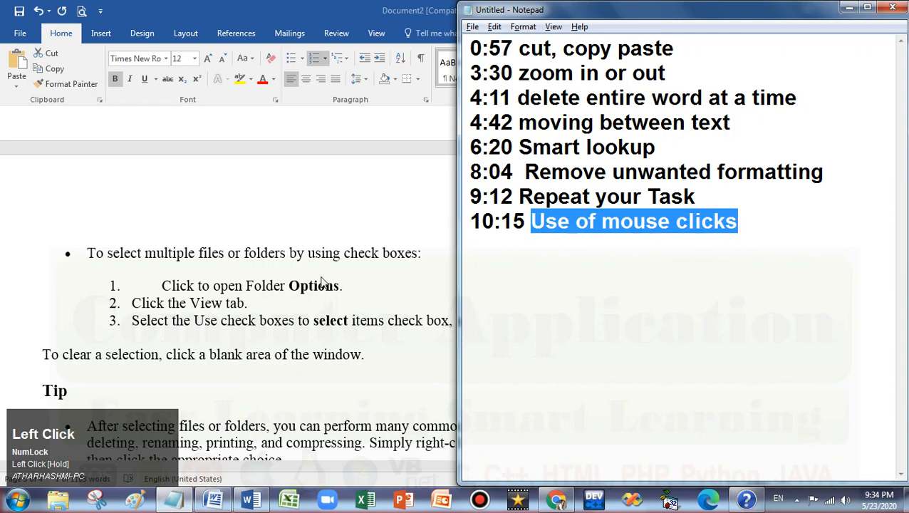
Return to Word and place the cursor at several spots in the lists and paragraphs, finishing within "the" in "Click the View tab.".
click(327, 255)
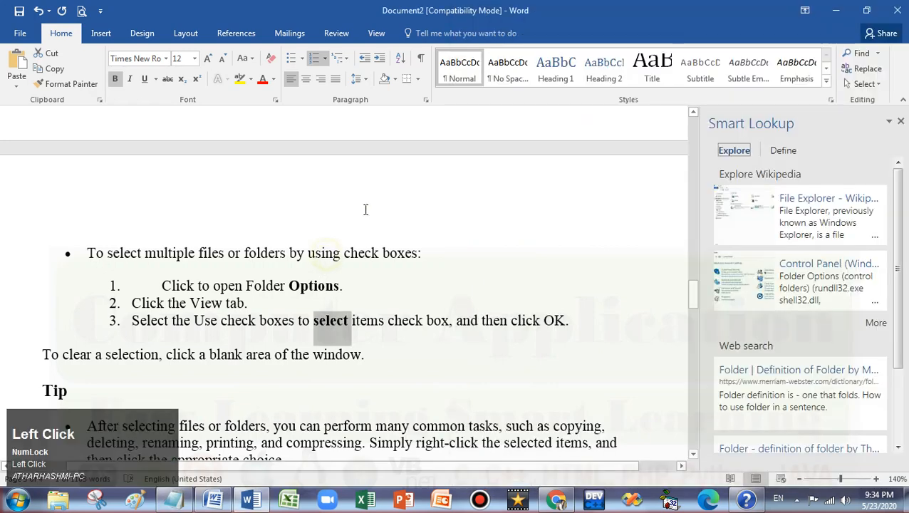
click(391, 255)
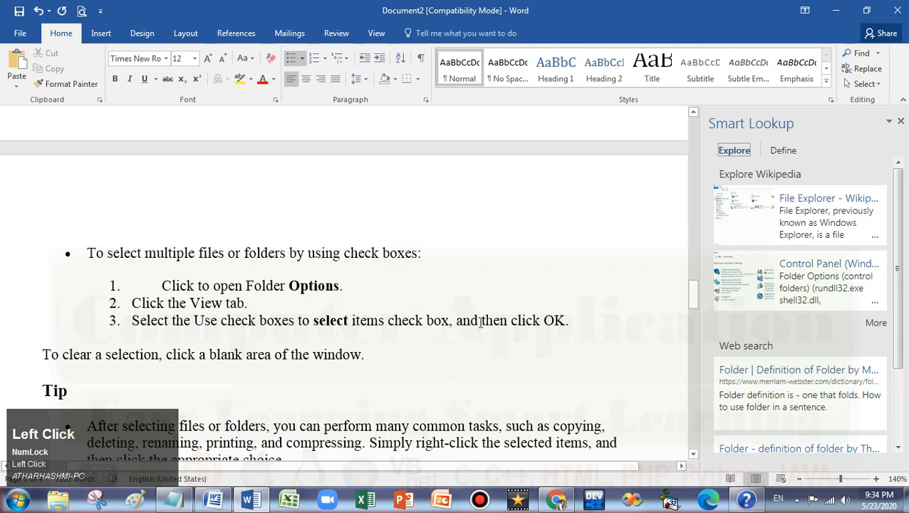
click(524, 320)
click(336, 351)
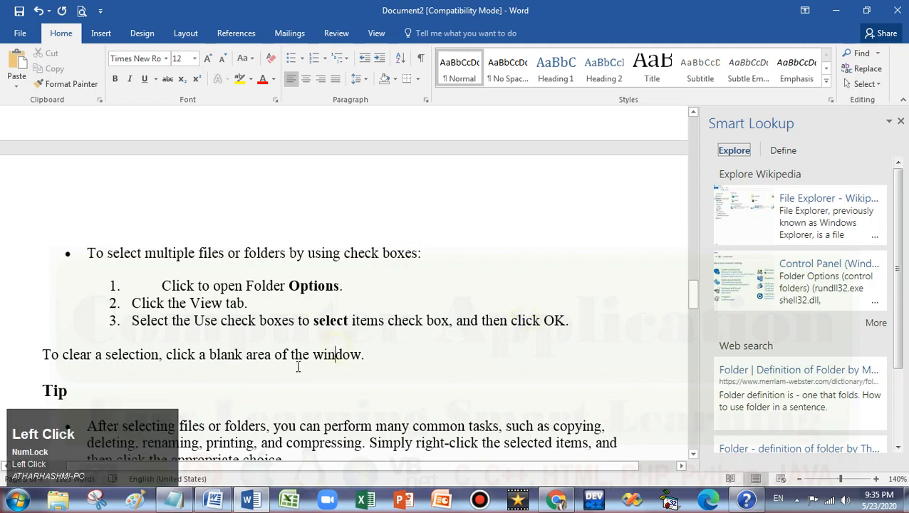
click(406, 427)
click(222, 352)
click(173, 306)
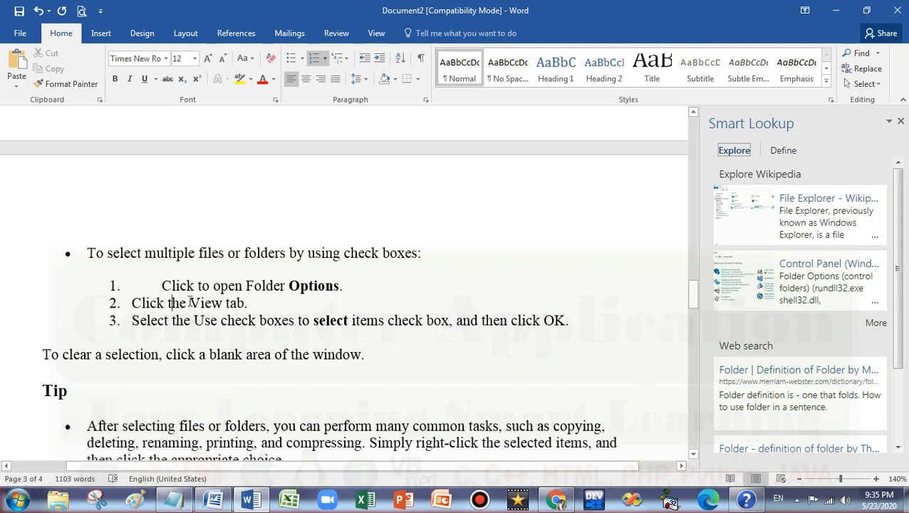
Select the word "check" in the check boxes bullet, extend to the whole paragraph, and deselect it within "Options".
double_click(360, 256)
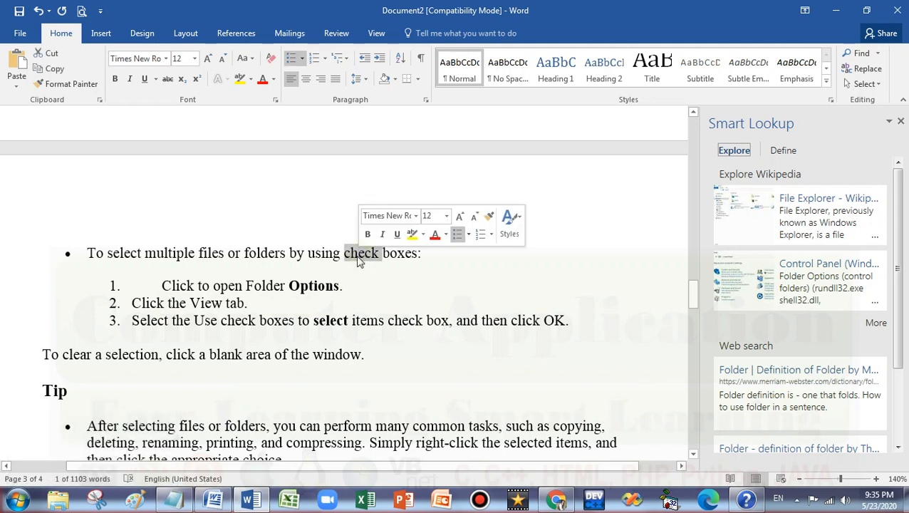
triple_click(360, 256)
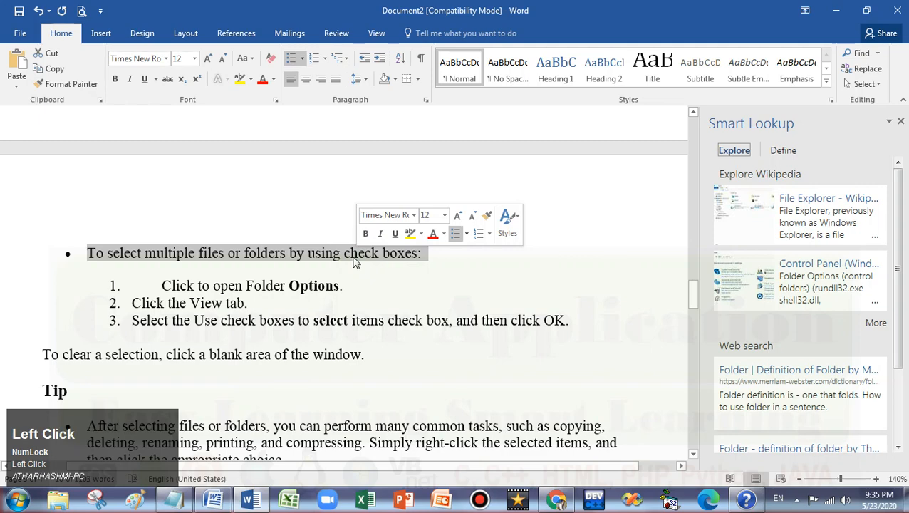
click(300, 285)
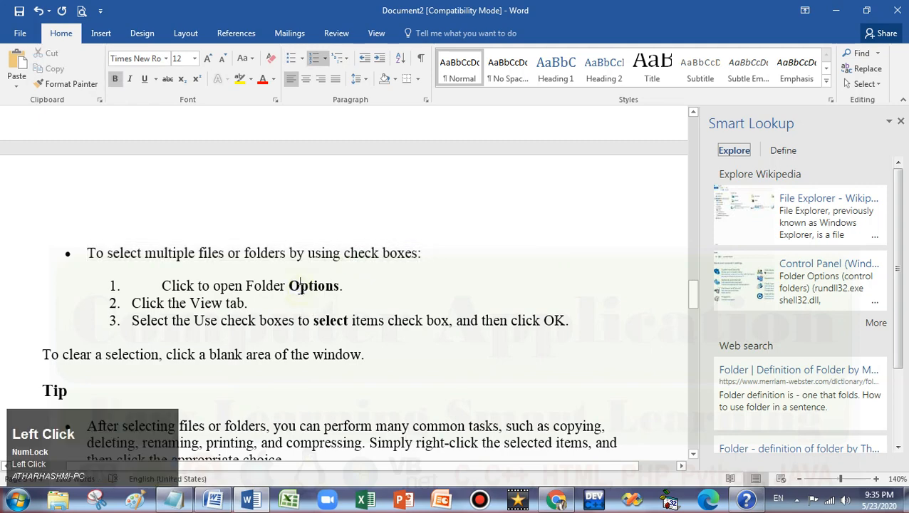
Select the word "using" in the bullet, and alternate between selecting "the" and the whole line "Click the View tab.".
double_click(324, 258)
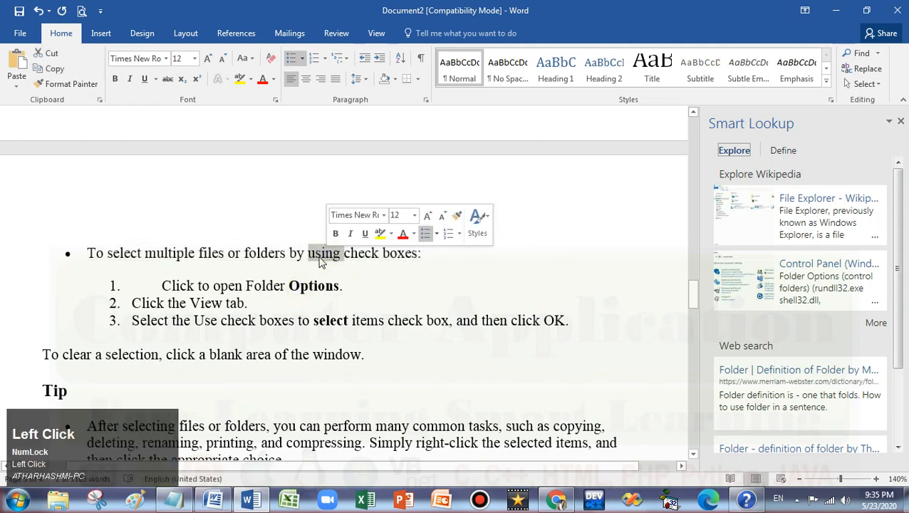
double_click(173, 303)
triple_click(174, 302)
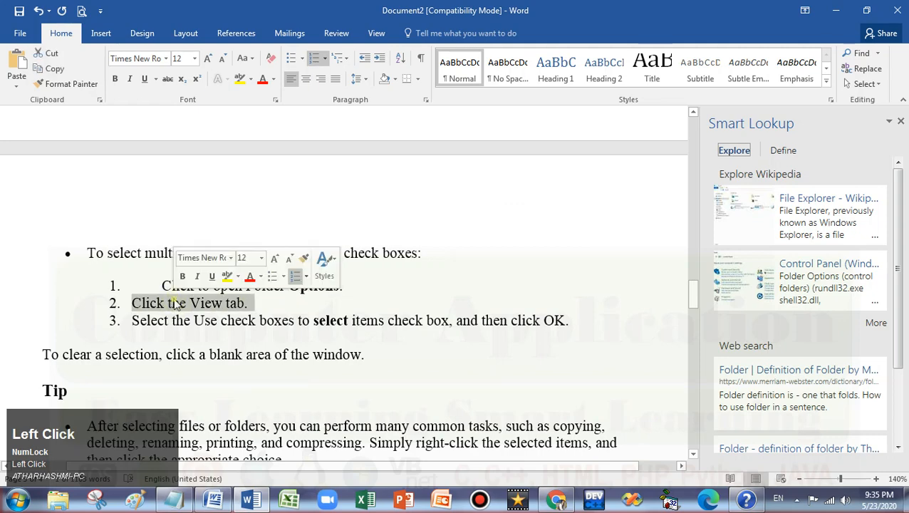
double_click(174, 300)
double_click(175, 302)
triple_click(175, 302)
double_click(175, 302)
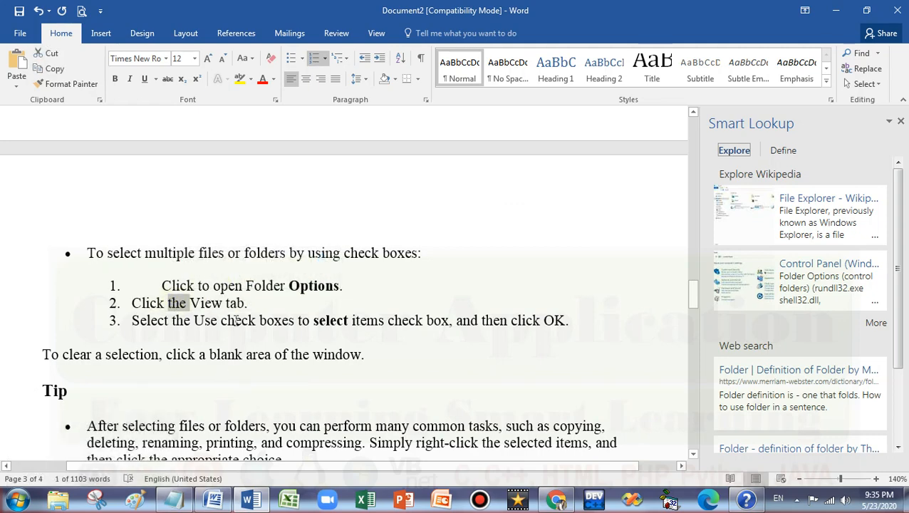
Select the whole bullet paragraph beginning "After selecting files or folders" under the Tip heading.
scroll(182, 302, down, 5)
scroll(184, 295, up, 2)
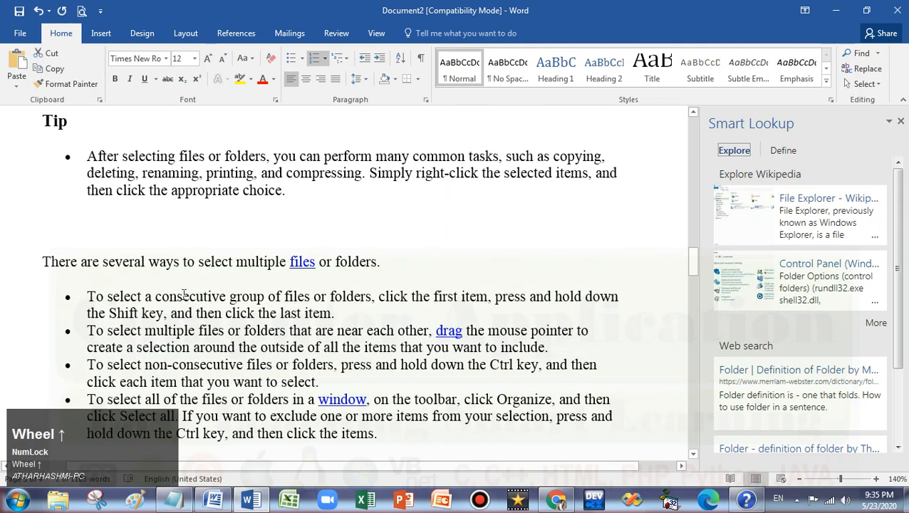
triple_click(173, 172)
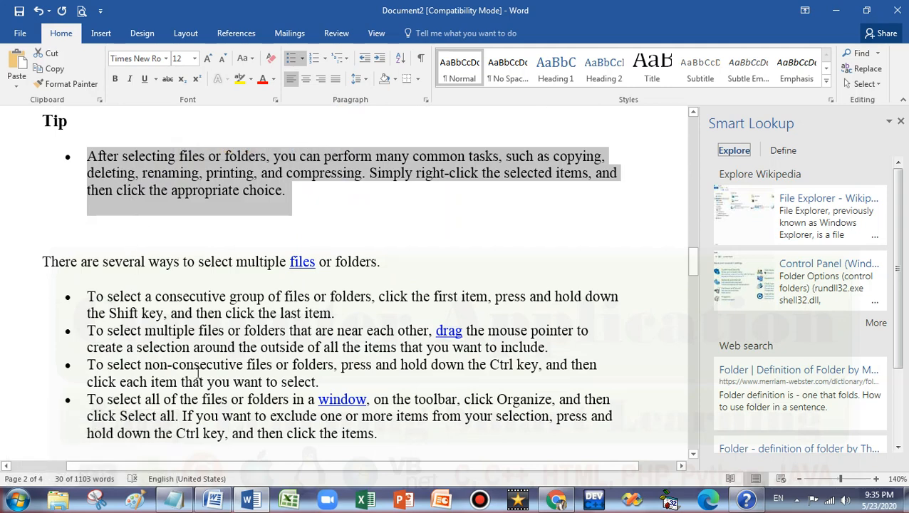
From the start of the bullet about a consecutive group, select "To select a consec" character by character.
click(190, 502)
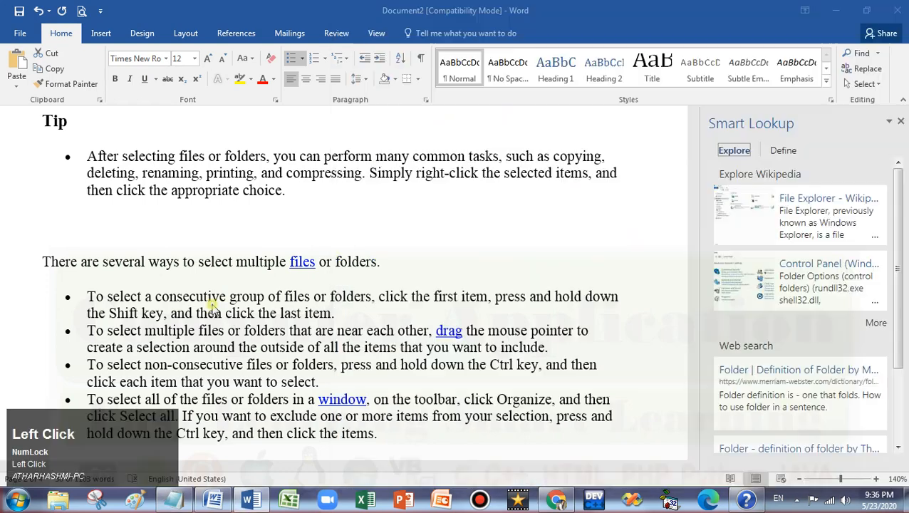
click(213, 307)
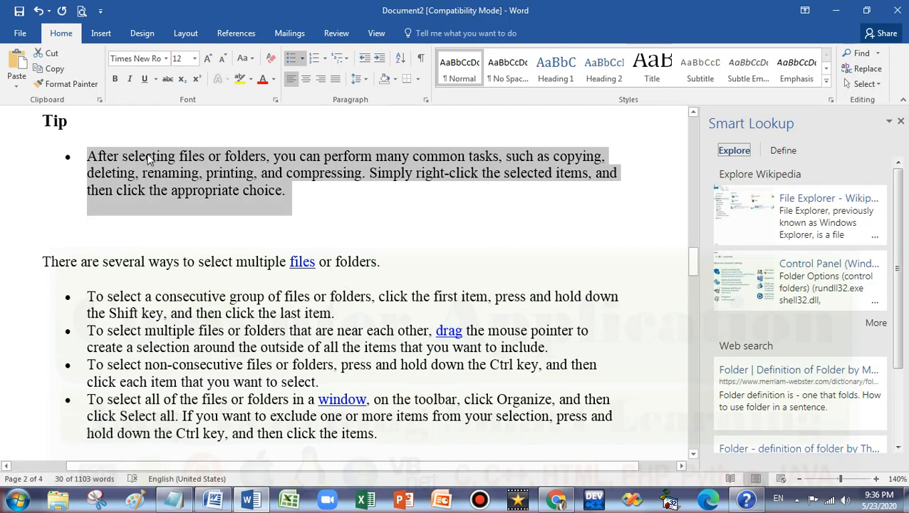
click(87, 300)
key(shift+Right)
key(shift+Right)
key(shift+Right)
key(shift+Right)
key(shift+Right)
key(shift+Right)
key(shift+Right)
key(shift+Right)
key(shift+Right)
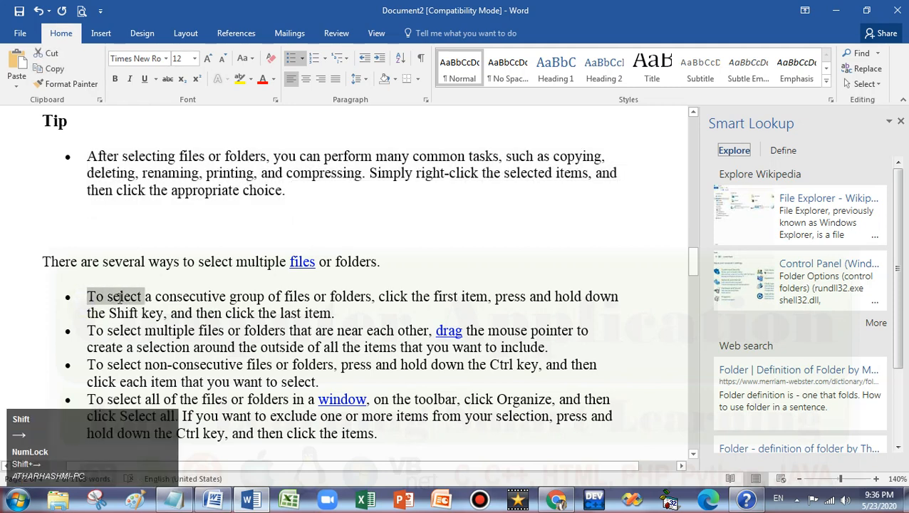
key(shift+Right)
key(shift+Right)
key(shift+Right)
key(shift+Right)
key(shift+Right)
key(shift+Right)
key(shift+Right)
key(shift+Right)
key(shift+Right)
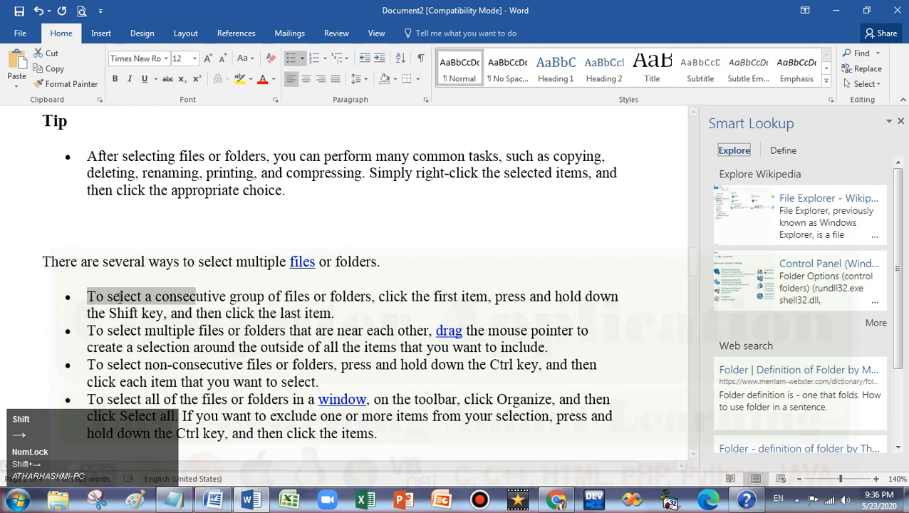
key(shift)
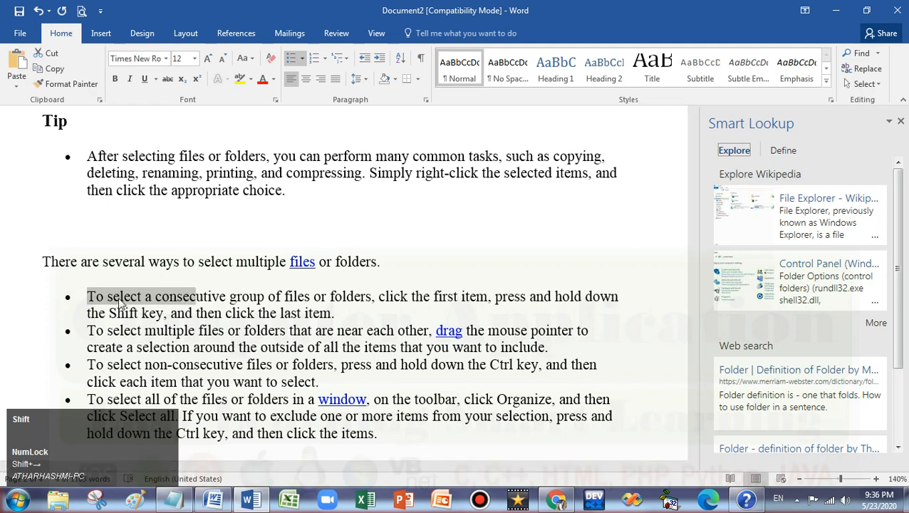
Move the cursor word by word to before "folders" in the same bullet, and select whole words from there through "hold down the".
key(ctrl+Right)
key(ctrl+Right)
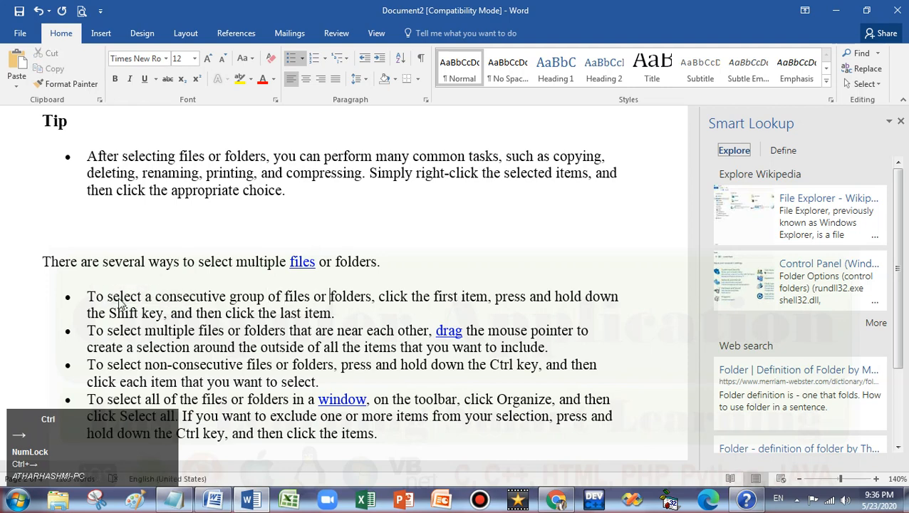
key(shift)
key(ctrl+shift+Right)
key(ctrl+shift+Right)
key(ctrl+shift+Right)
key(ctrl+shift+Right)
key(ctrl+shift+Right)
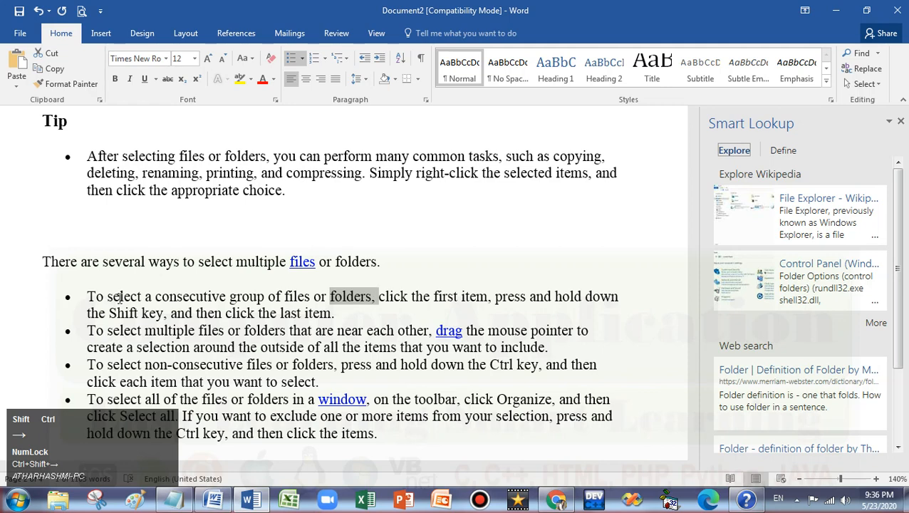
key(ctrl+shift+Right)
key(ctrl+shift+Right)
key(ctrl+shift+Right)
key(ctrl+shift+Right)
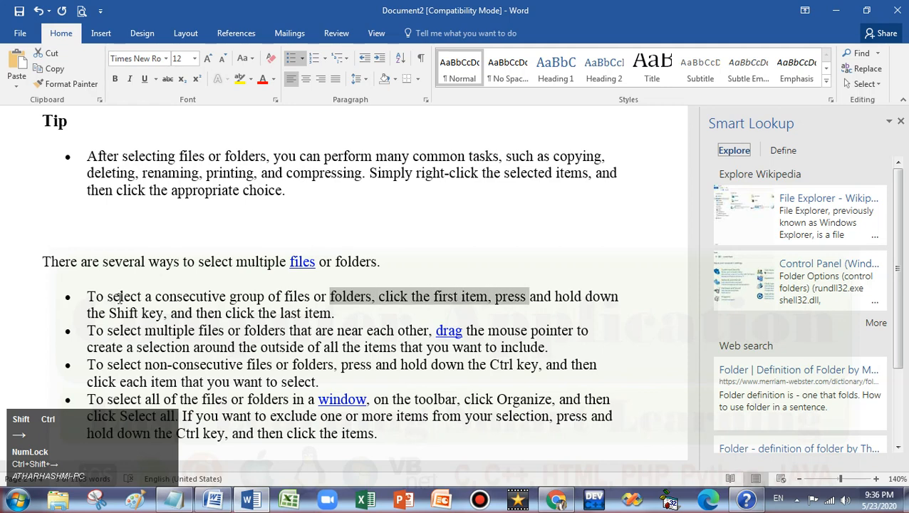
key(ctrl+shift+Right)
key(ctrl+shift+Right)
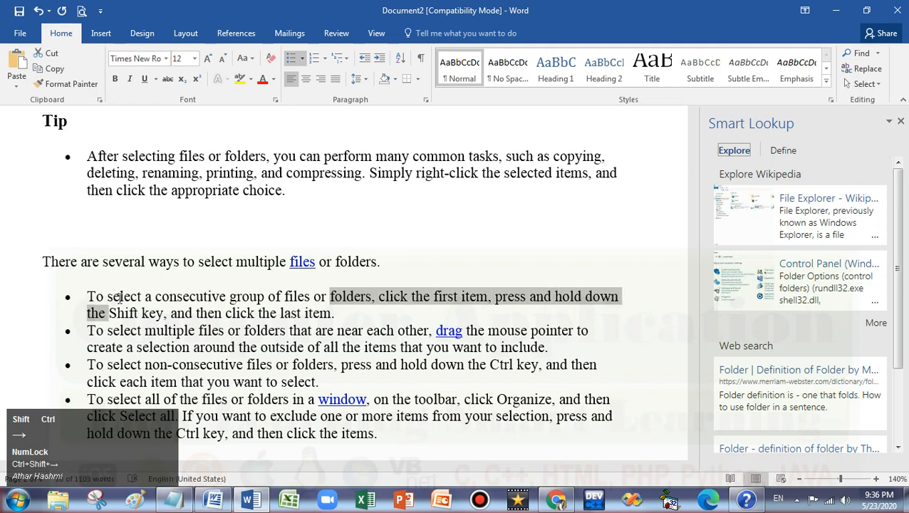
Extend the selection paragraph by paragraph to the end of the bullet about selecting all of the files or folders.
key(ctrl+shift+Down)
key(ctrl+shift+Down)
key(ctrl+shift+Down)
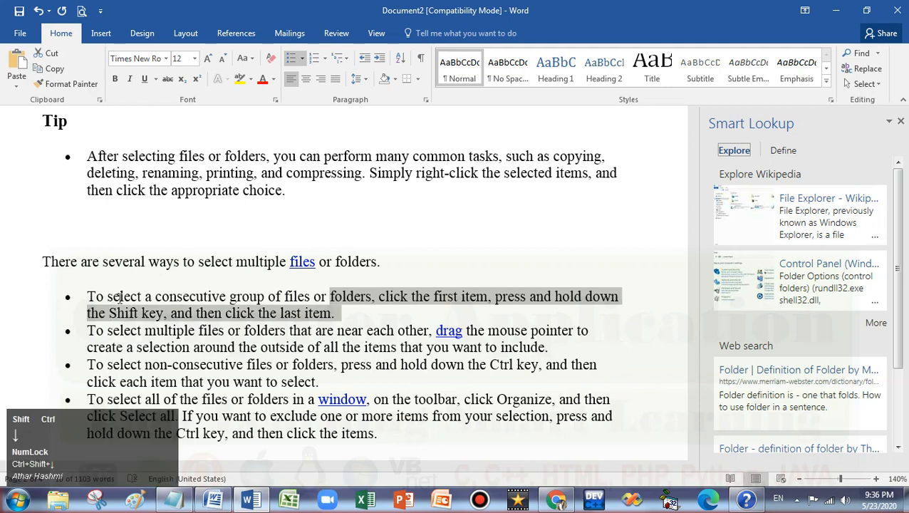
key(ctrl+shift+Down)
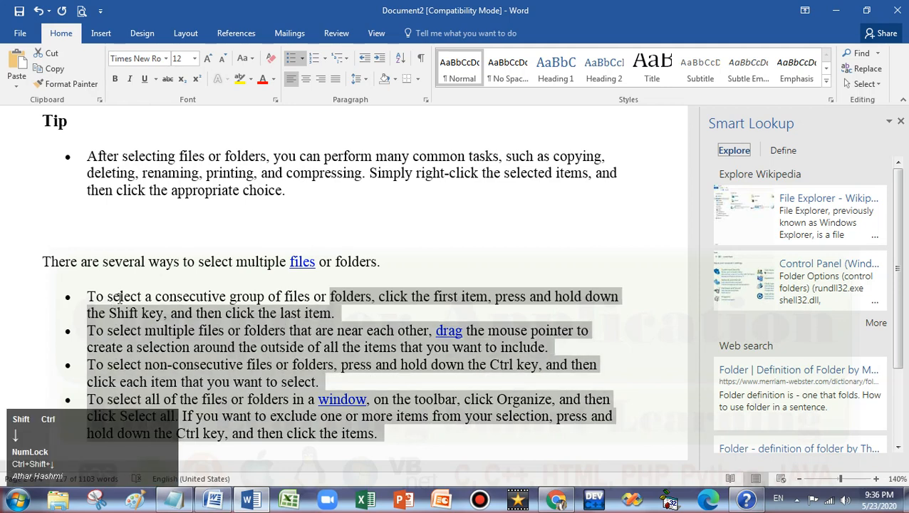
Select the "After selecting files or folders" bullet line by line, then by paragraph through the blank paragraph below it.
click(88, 151)
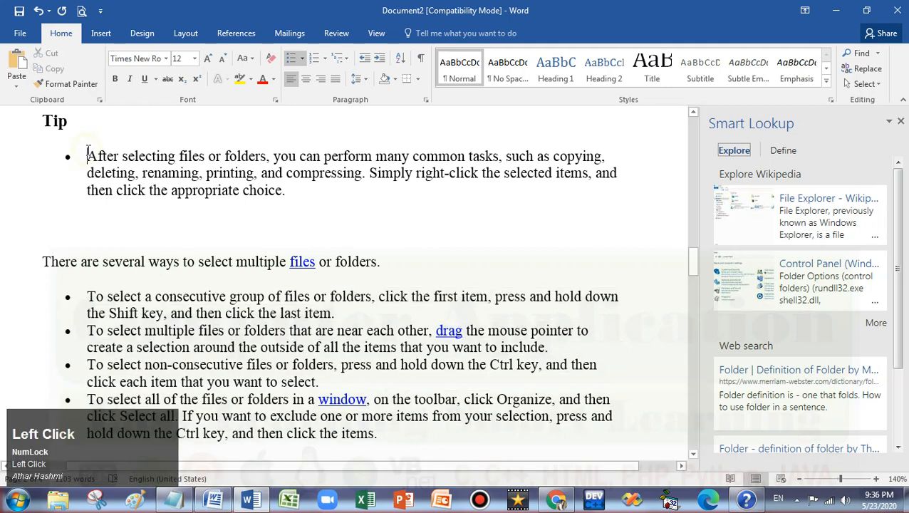
key(shift+Down)
key(shift+Down)
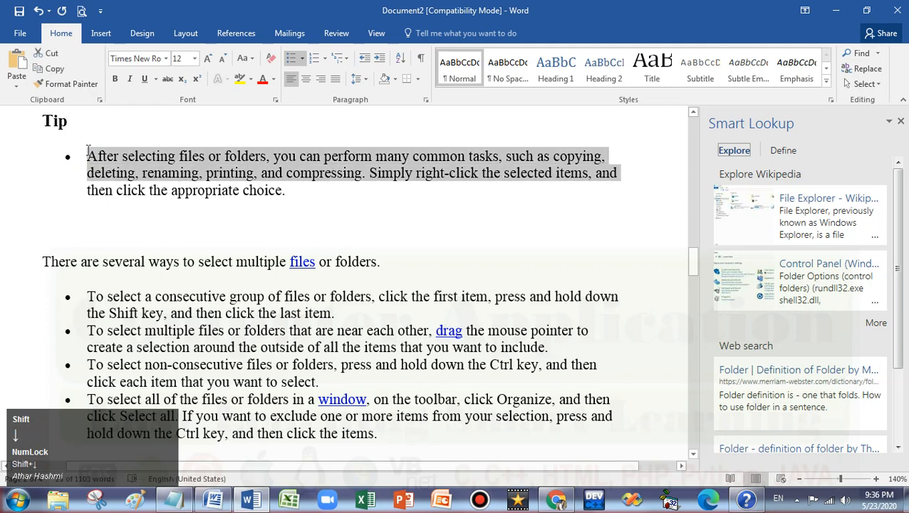
key(ctrl+shift+Down)
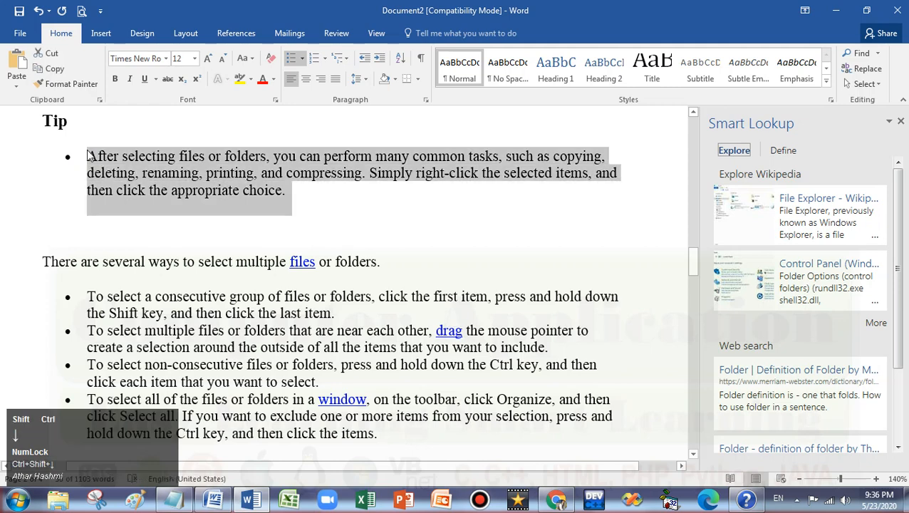
key(ctrl+shift+Down)
Extend the selection word by word through "There are several ways to select".
key(ctrl+shift+Right)
key(ctrl+shift+Right)
key(ctrl+shift+Right)
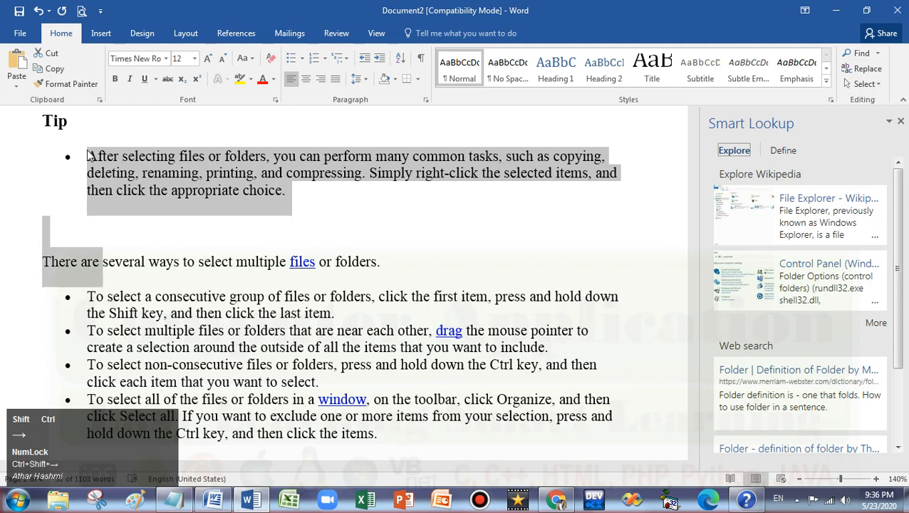
key(ctrl+shift+Right)
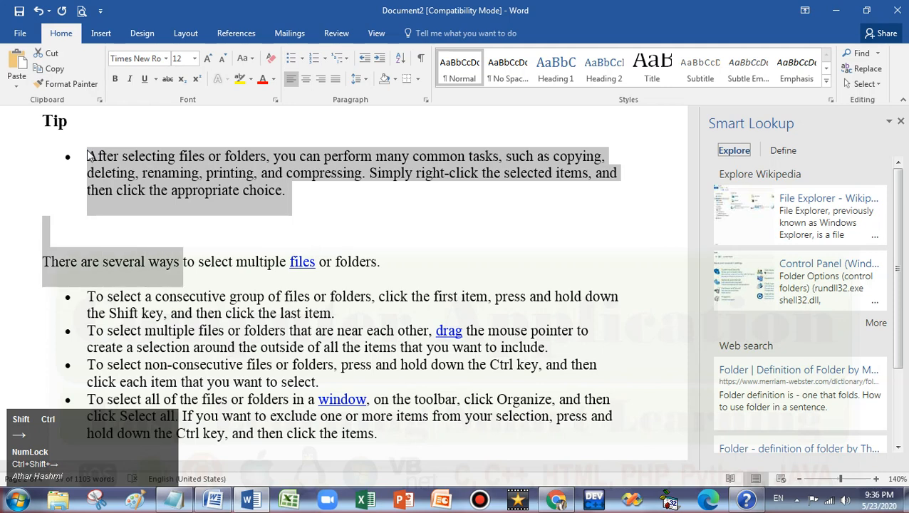
key(ctrl+shift+Right)
key(ctrl+shift+Right)
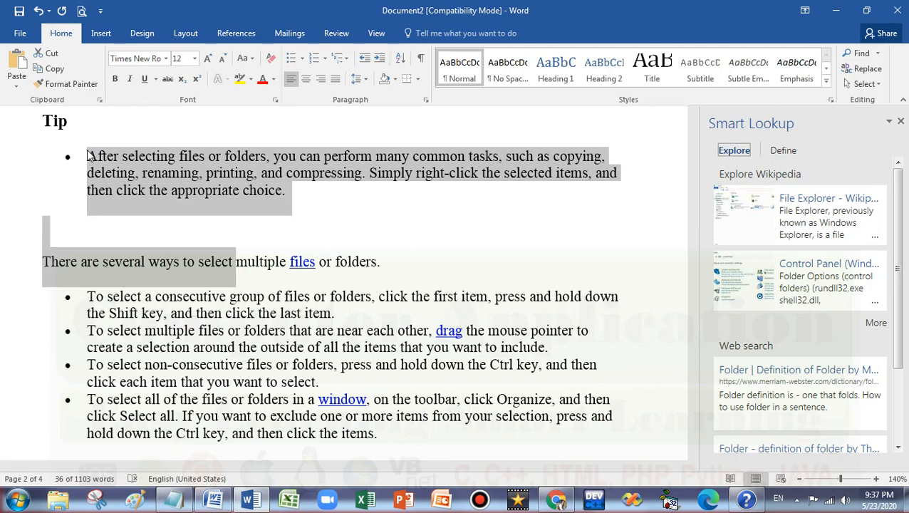
Switch to the Notepad topic list and add the line "12:00 Inserting Hyperlinks" at its end.
click(168, 498)
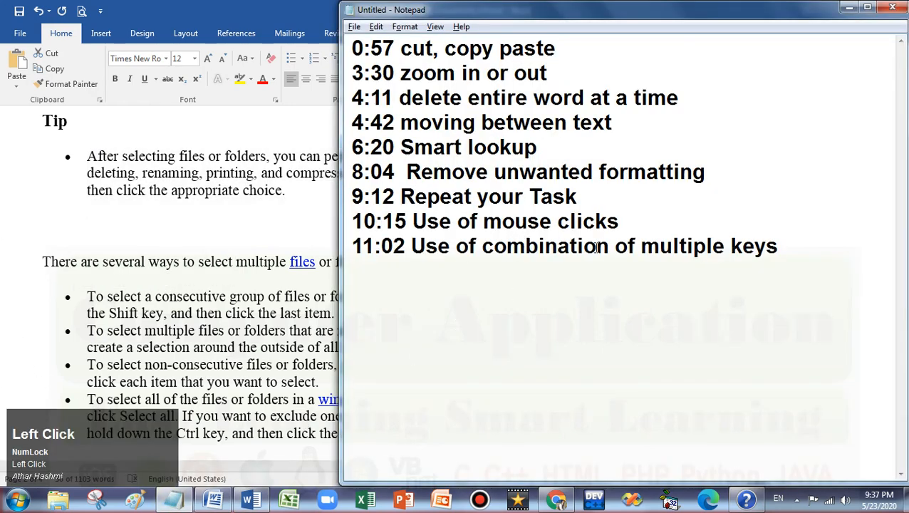
click(798, 246)
key(Return)
text(12:00 )
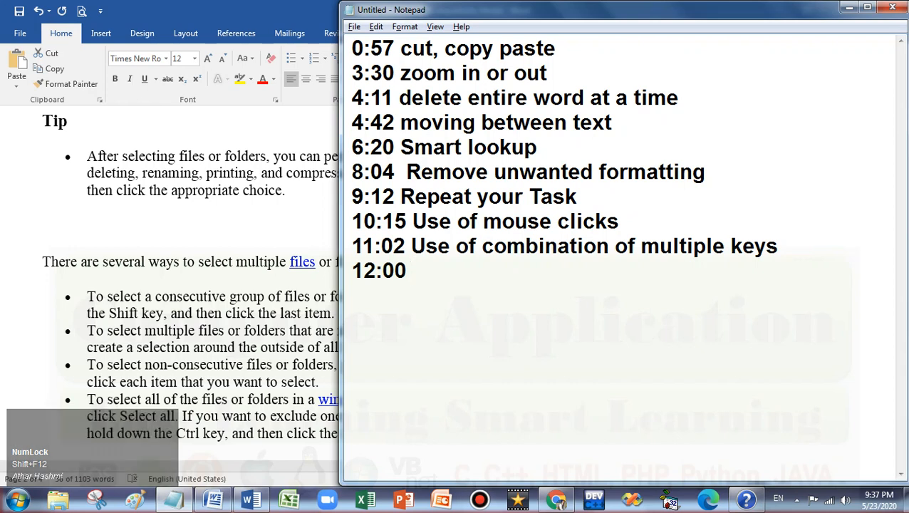
text(Insertig)
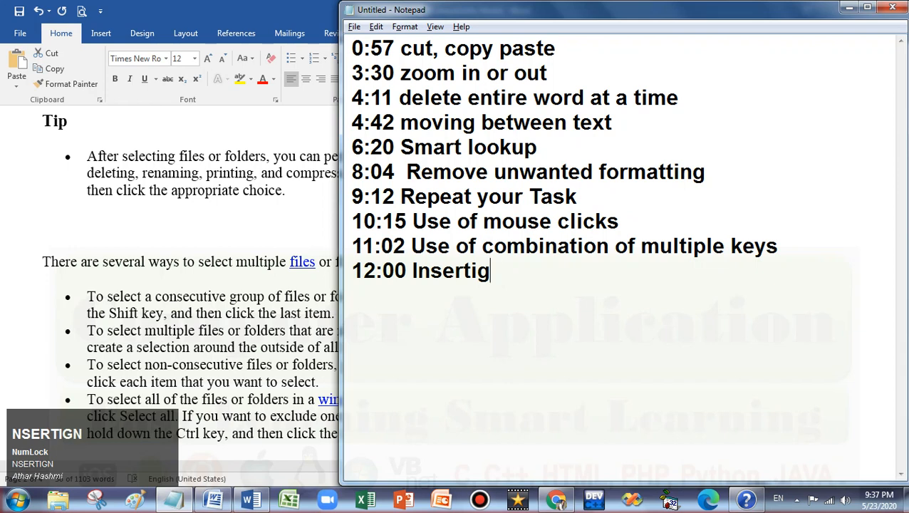
key(BackSpace)
text(ng H)
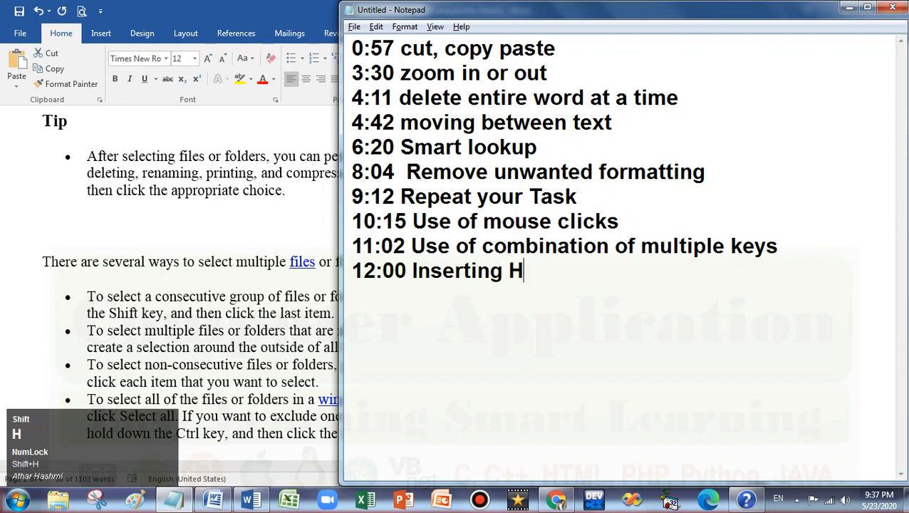
text(yperlinks)
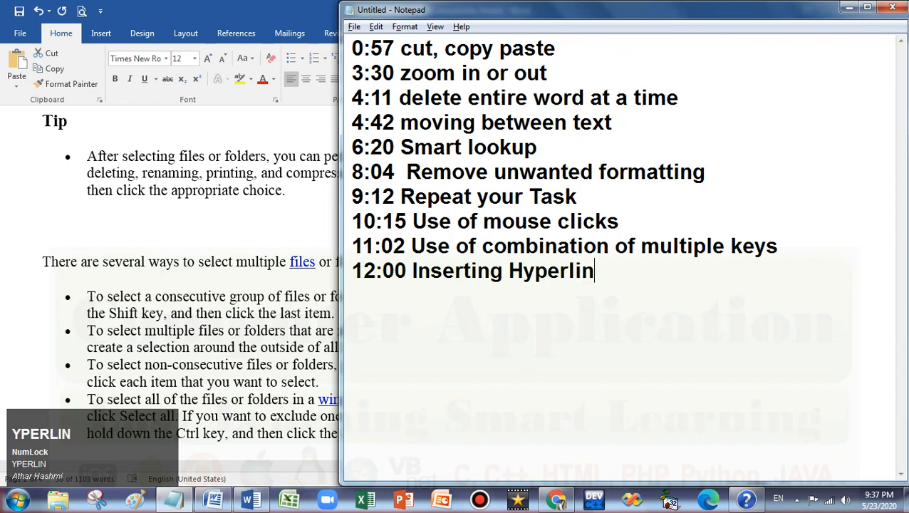
double_click(239, 173)
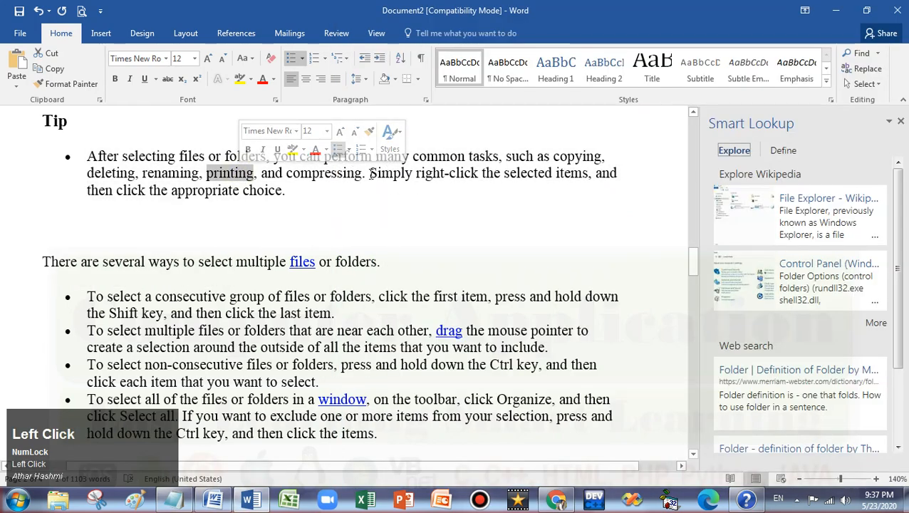
drag(369, 173, 447, 173)
right_click(407, 173)
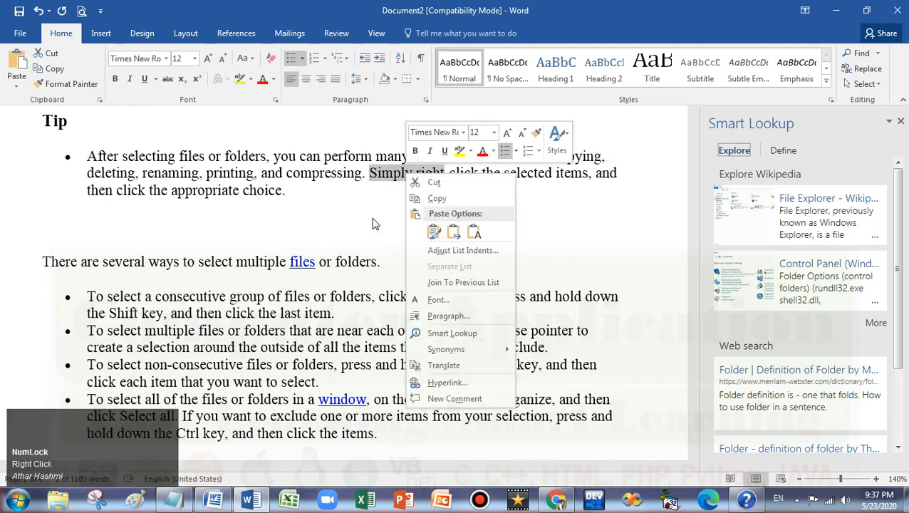
click(403, 179)
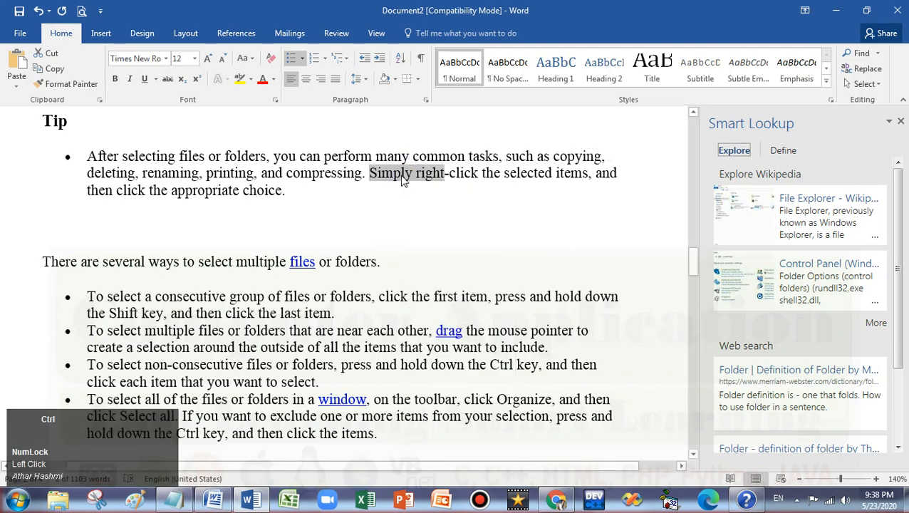
key(ctrl+k)
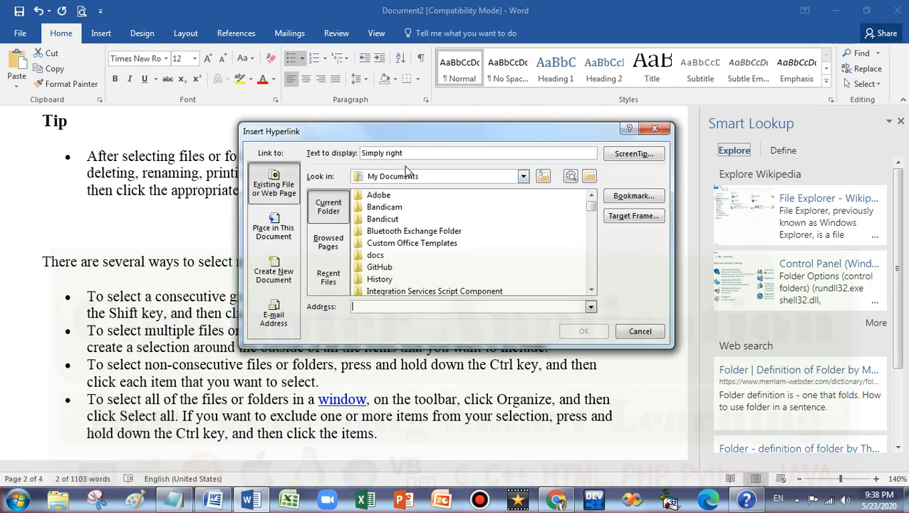
drag(421, 151, 322, 166)
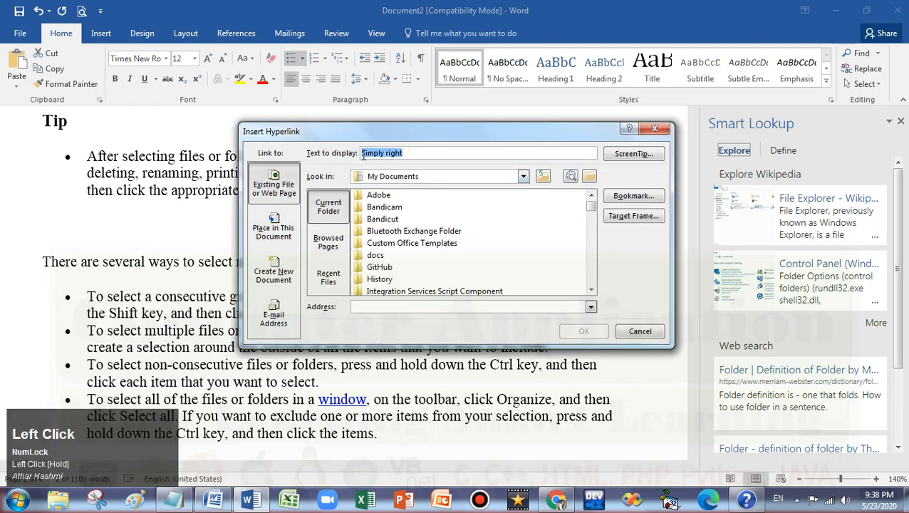
click(399, 306)
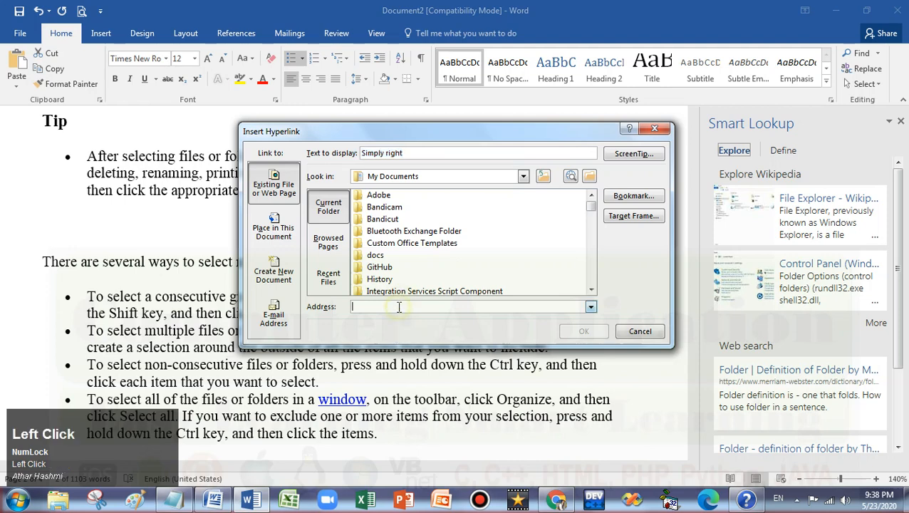
text(www.)
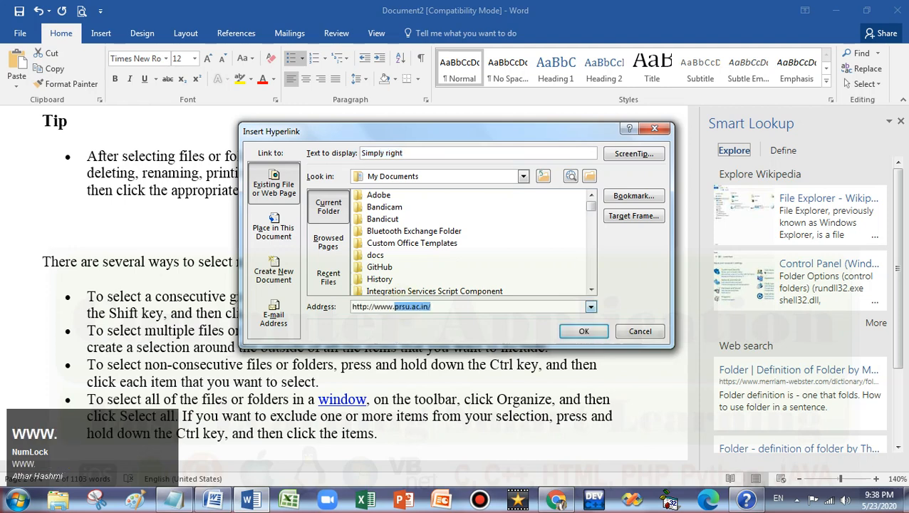
text(googl)
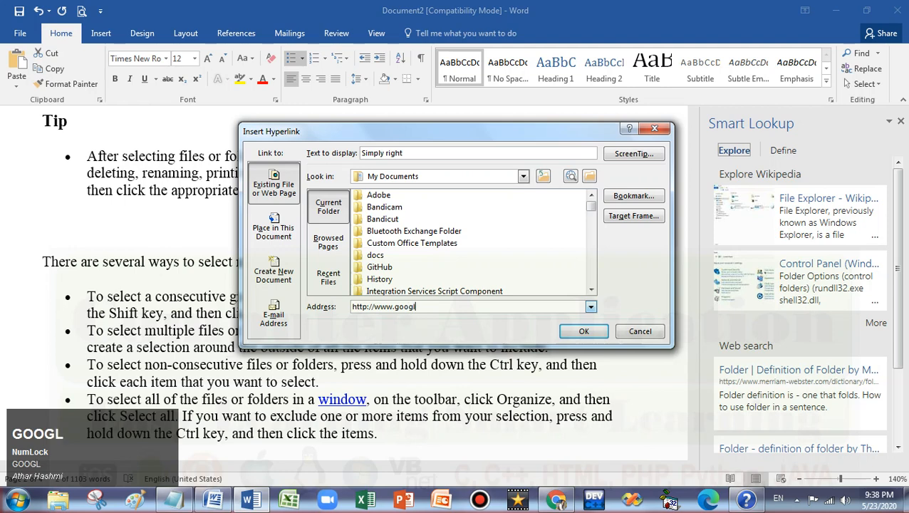
text(e.com)
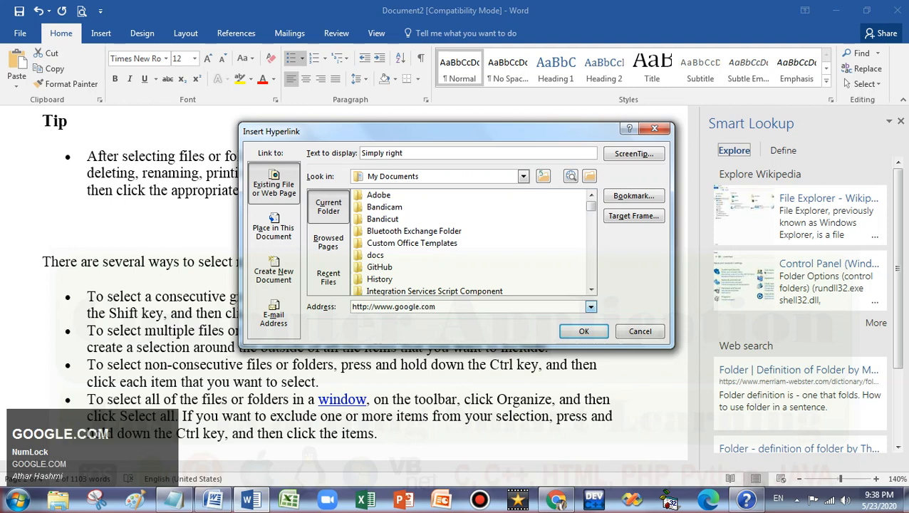
click(563, 332)
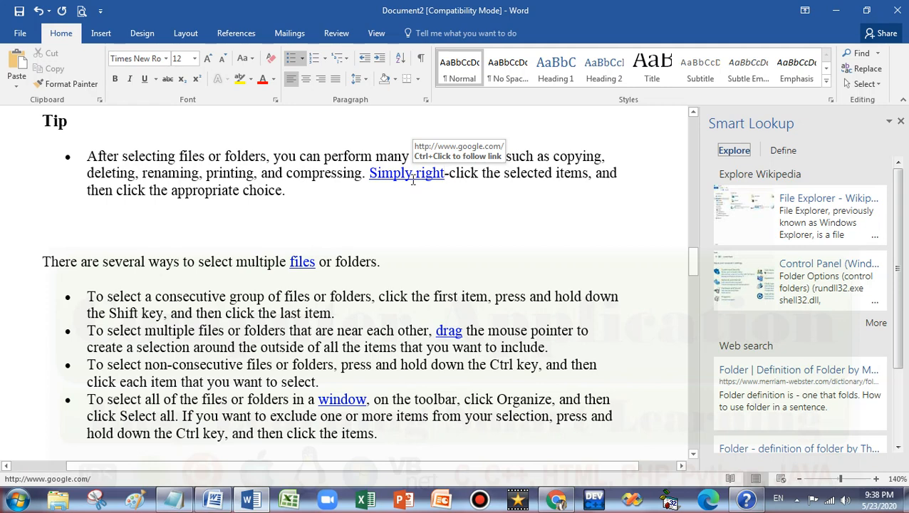
Follow the "Simply right" hyperlink to test it, and close the browser to return to the document.
ctrl+click(413, 182)
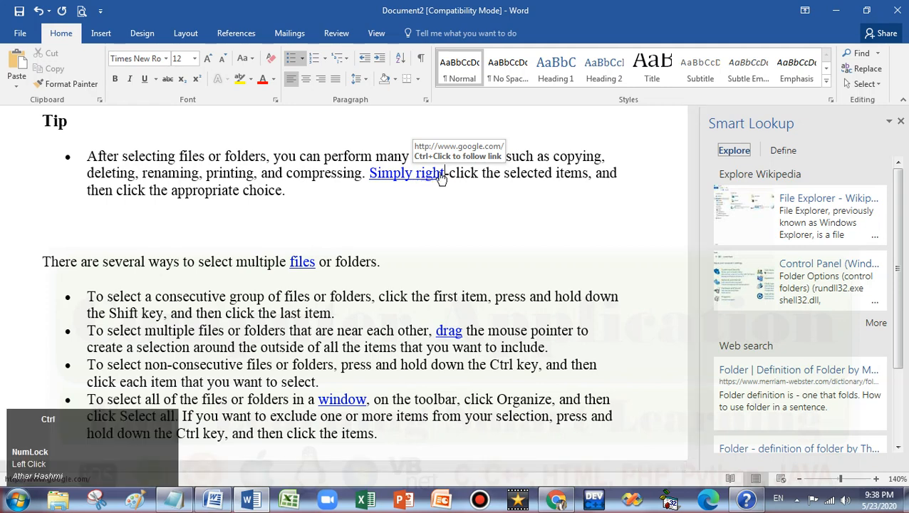
ctrl+click(411, 177)
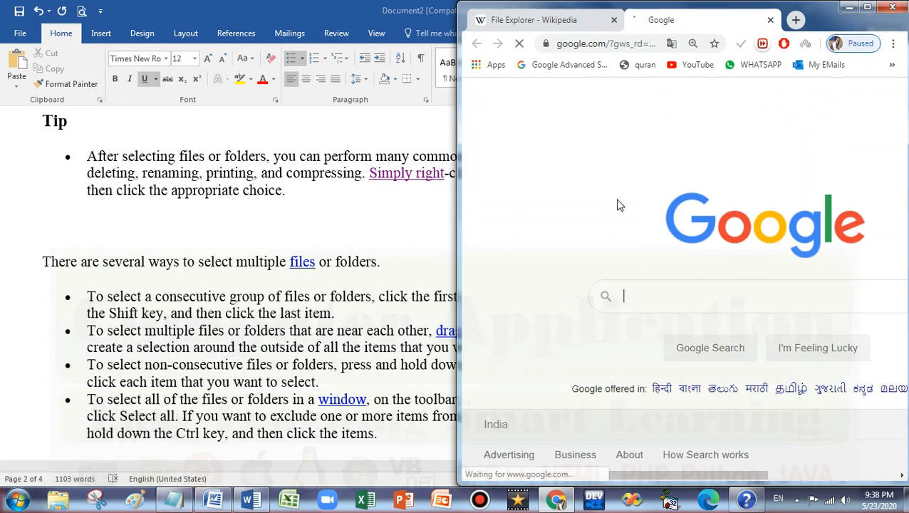
click(772, 22)
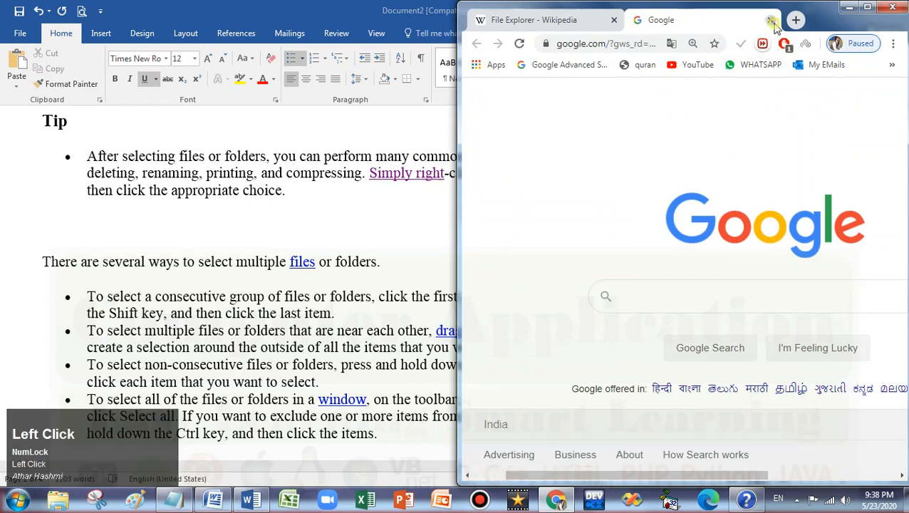
click(894, 9)
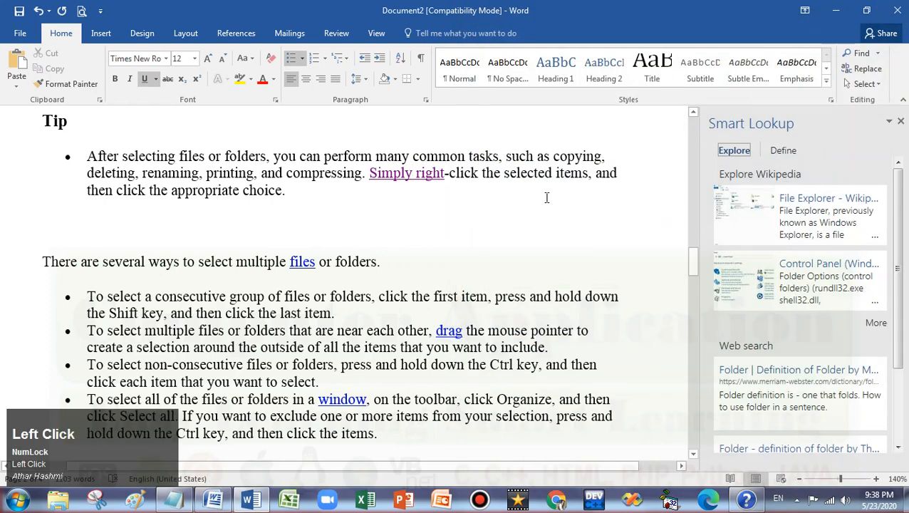
Add the line "12:54 setting default font" to the Notepad topic list and highlight its title.
key(shift+F12)
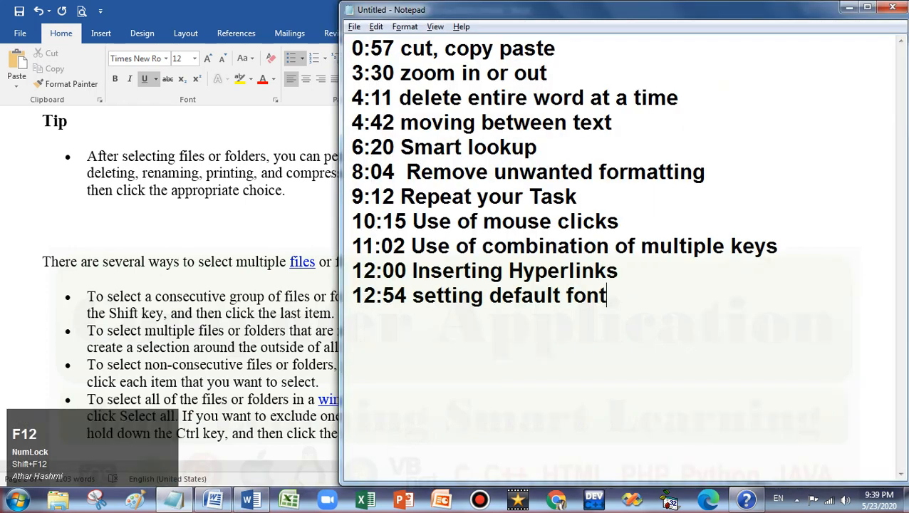
drag(631, 305, 405, 289)
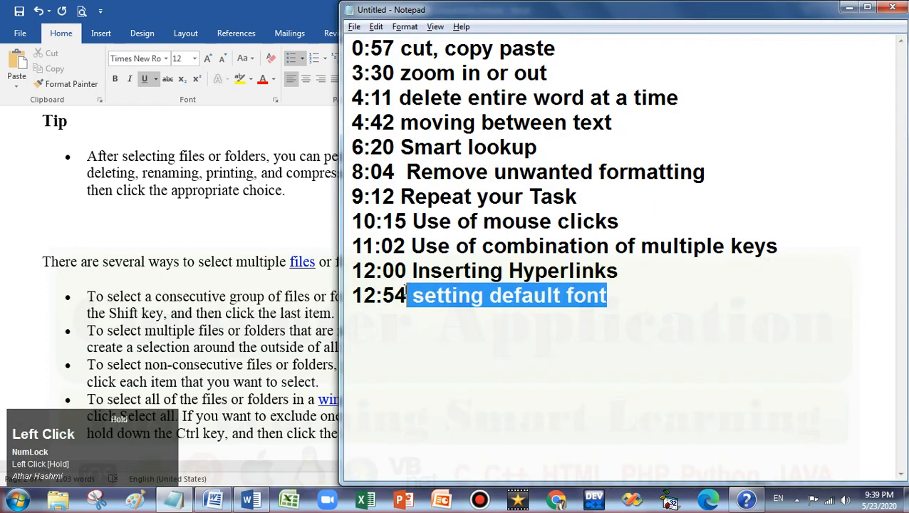
Return to the Word document and delete all of its content.
click(241, 275)
key(ctrl+a)
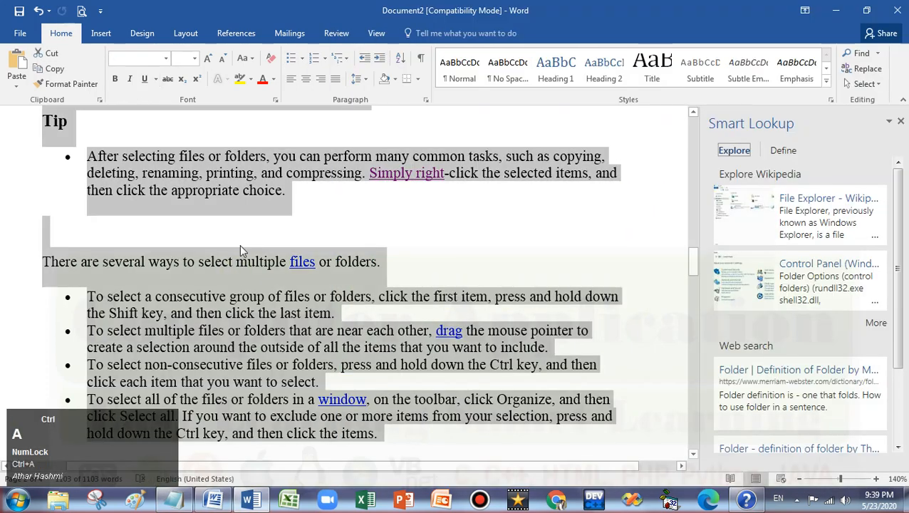
key(Delete)
scroll(260, 246, up, 2)
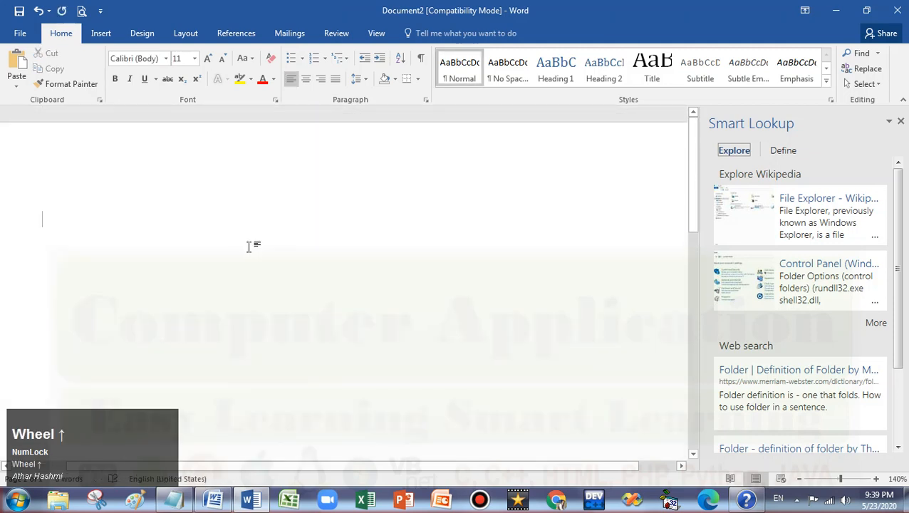
scroll(261, 246, up, 1)
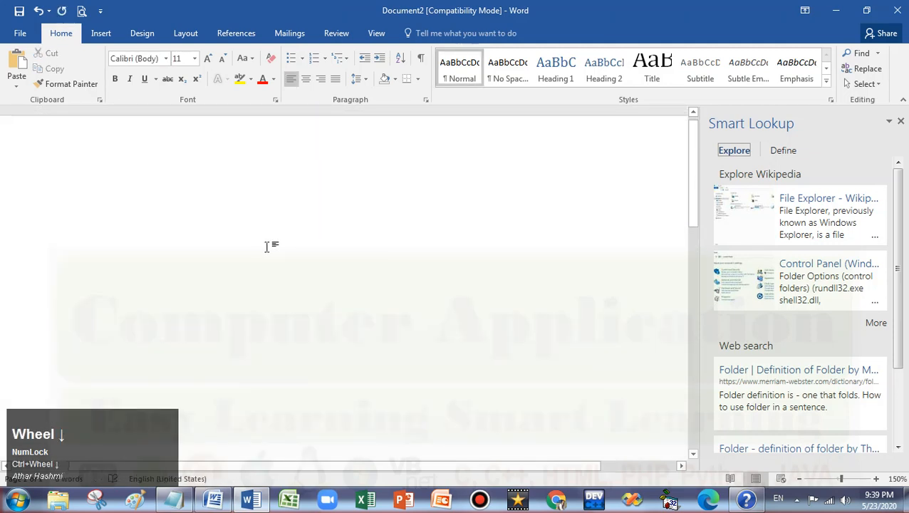
Enter the text "MS word is easy" in the empty document.
text(MW)
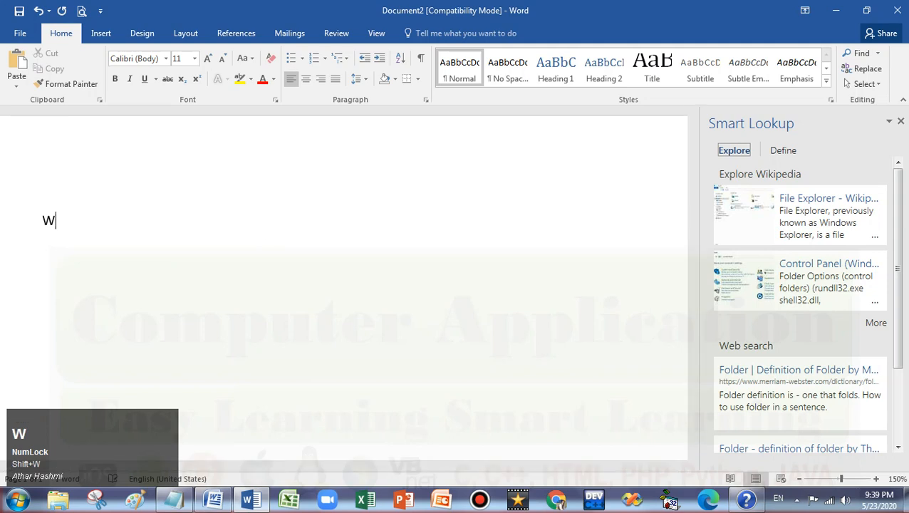
key(BackSpace)
text(S wor)
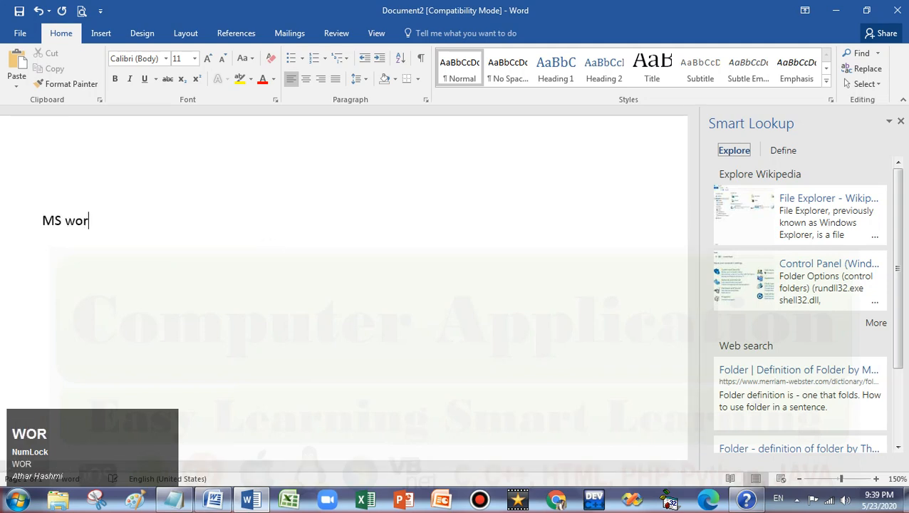
text(d is easy)
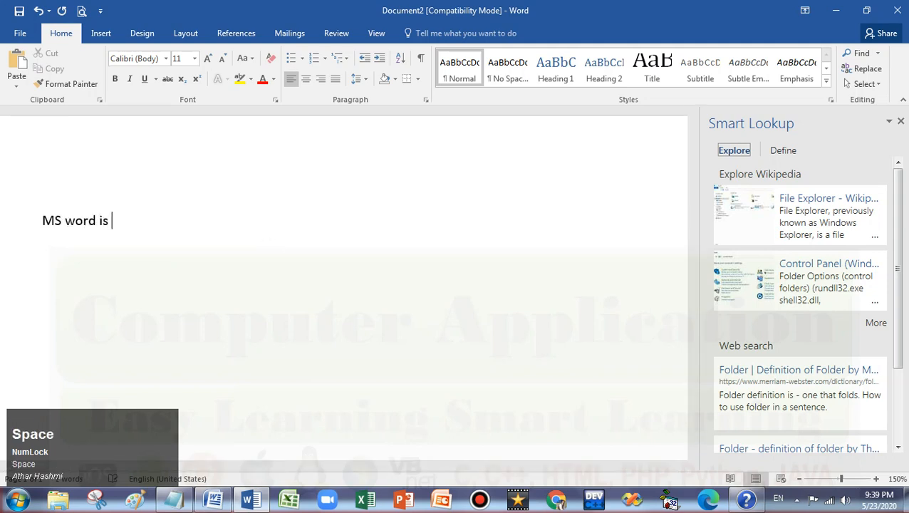
Set the complex scripts font to Times New Roman and make it the default for all documents based on the Normal template.
click(103, 217)
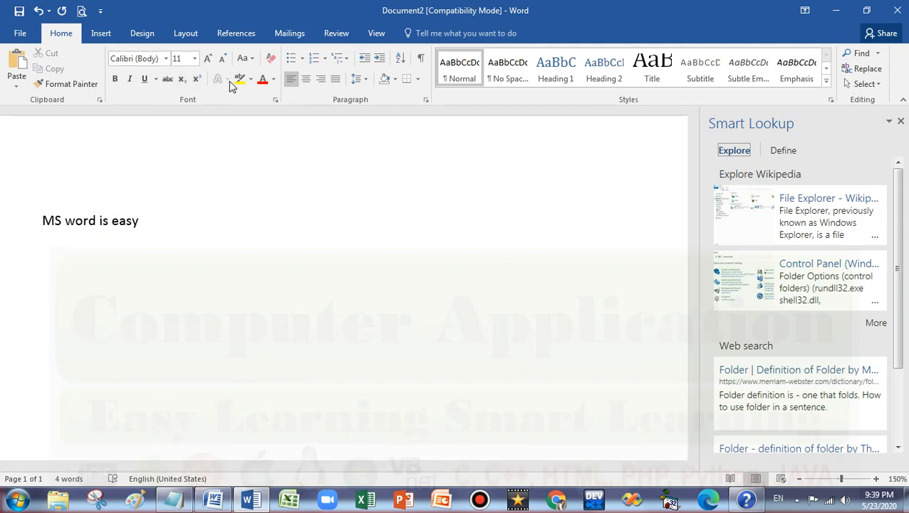
click(277, 100)
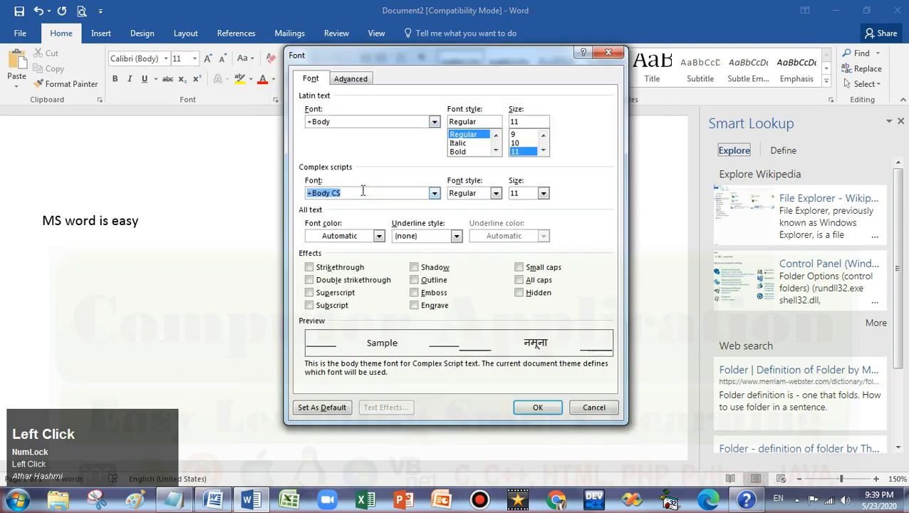
text(time)
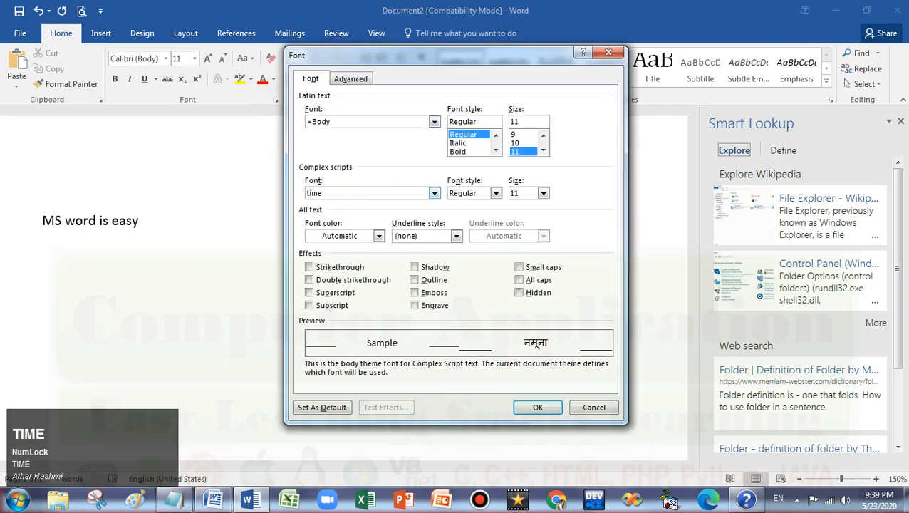
text(s )
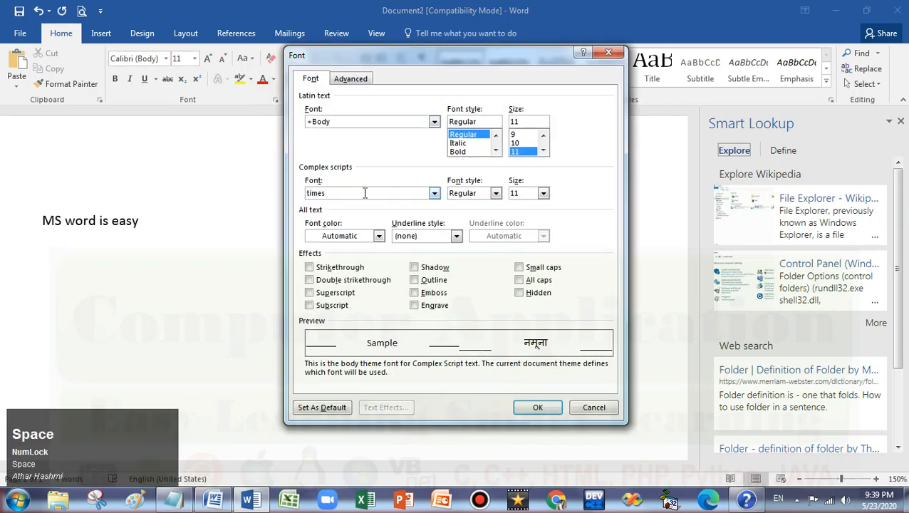
text(new roman)
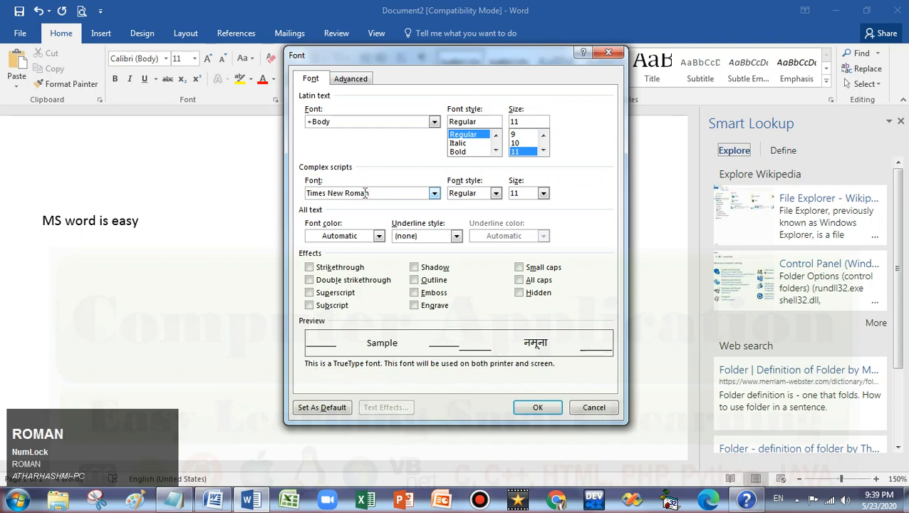
click(318, 409)
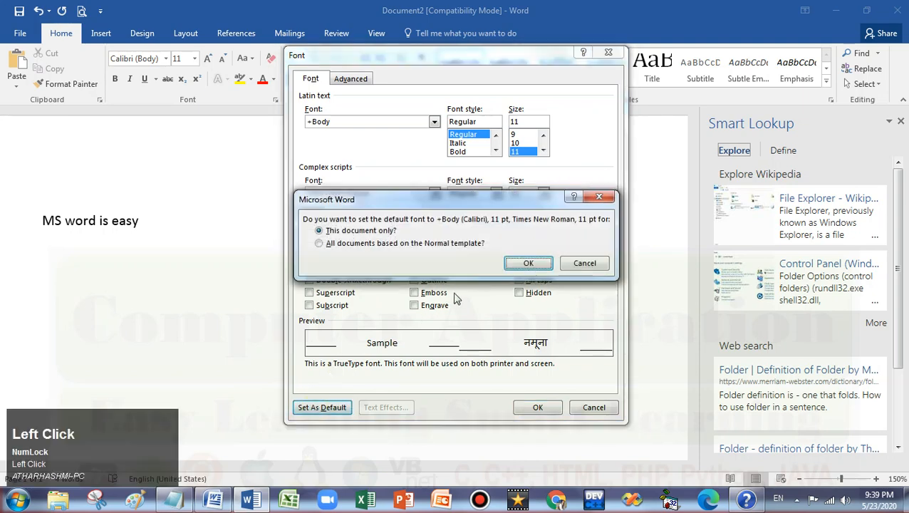
click(375, 245)
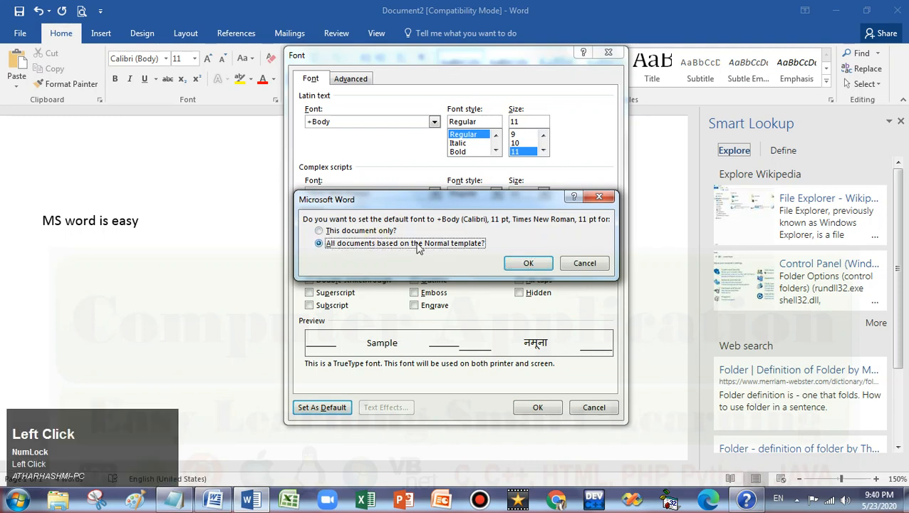
click(525, 264)
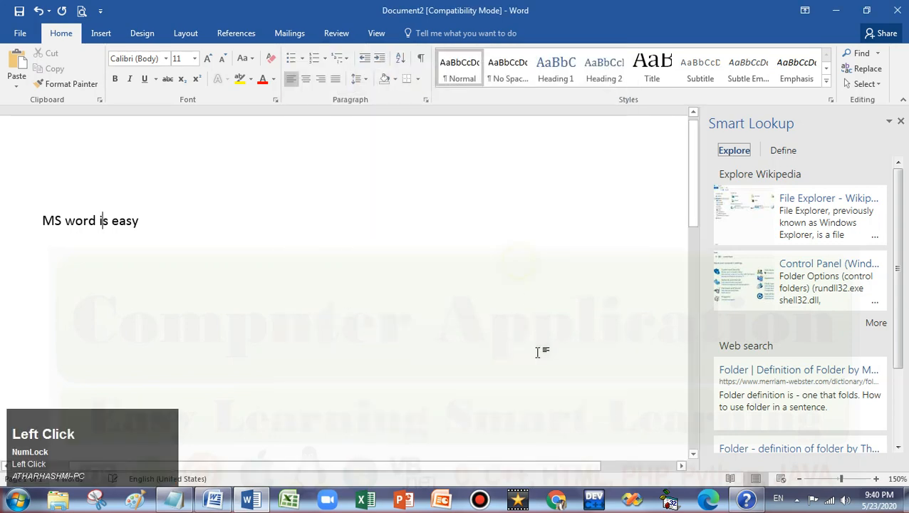
Replace the document's text with "asfd" and select it.
key(ctrl+a)
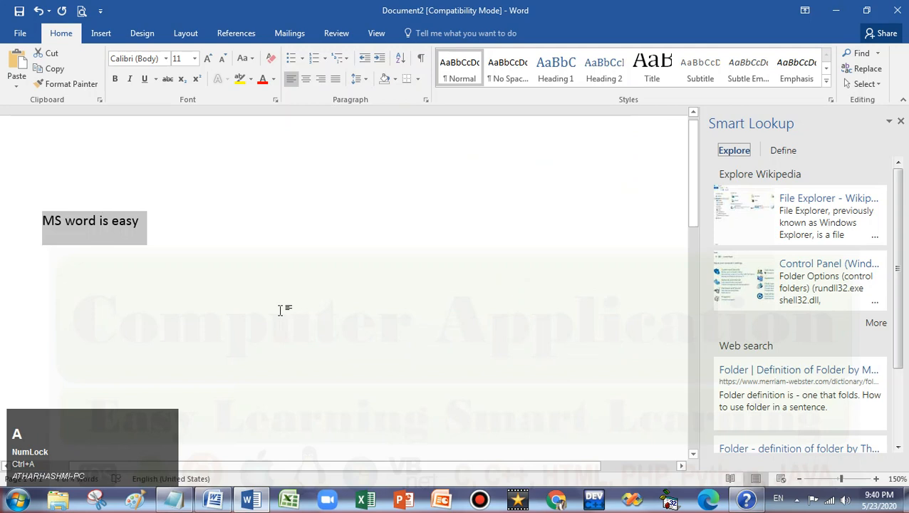
key(Delete)
text(asfd)
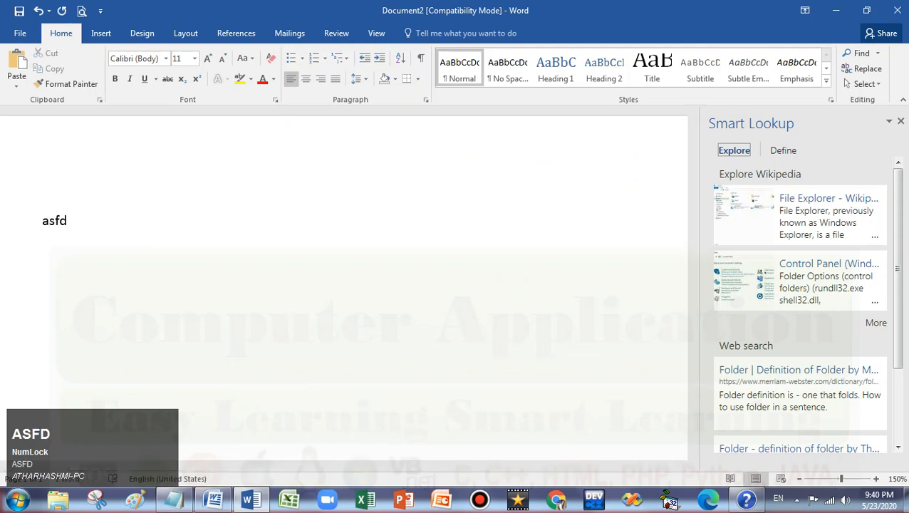
click(266, 300)
click(13, 233)
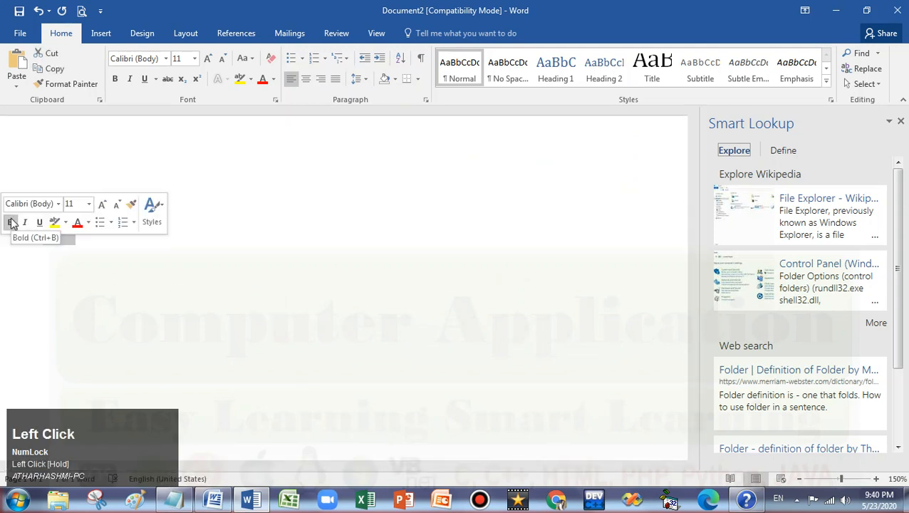
click(12, 223)
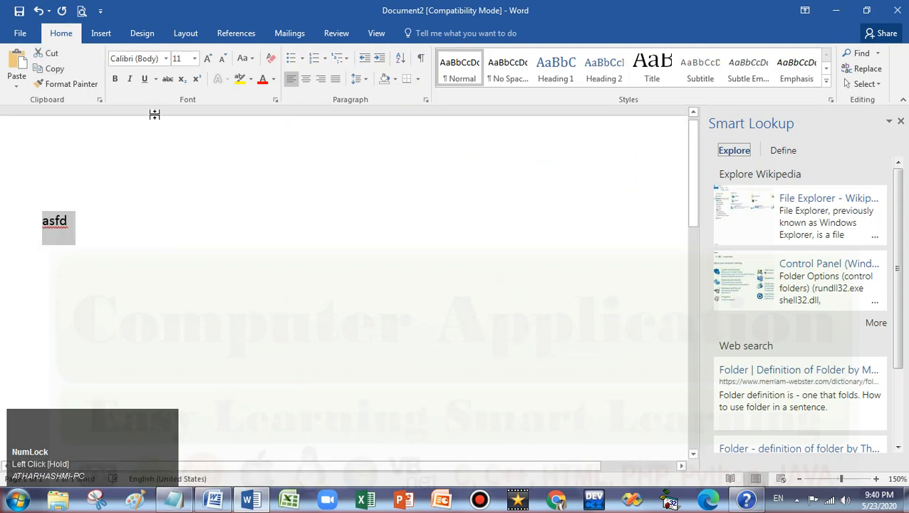
Set the font settings of the selected text as the default for this document only.
click(274, 101)
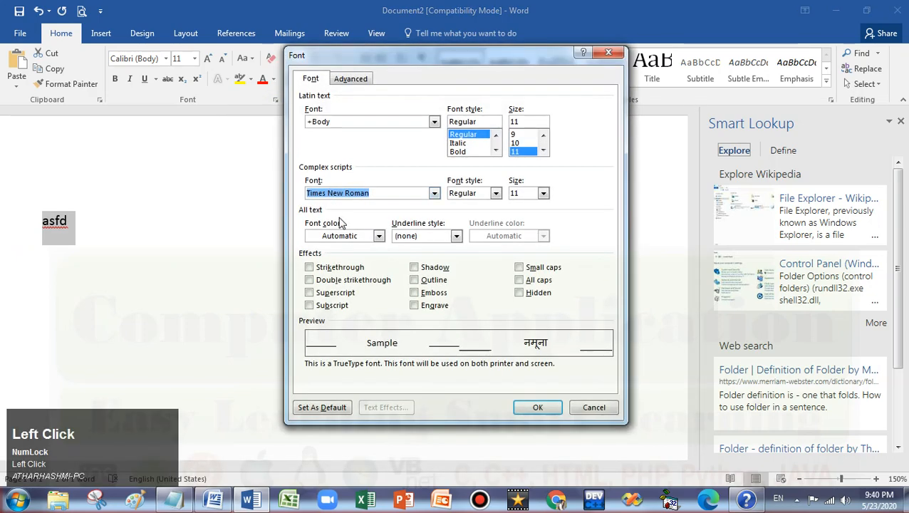
click(323, 407)
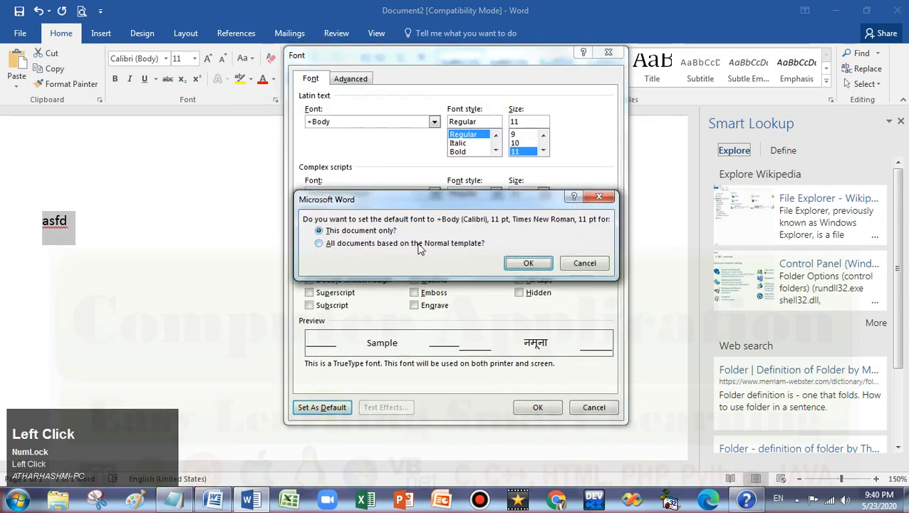
click(527, 263)
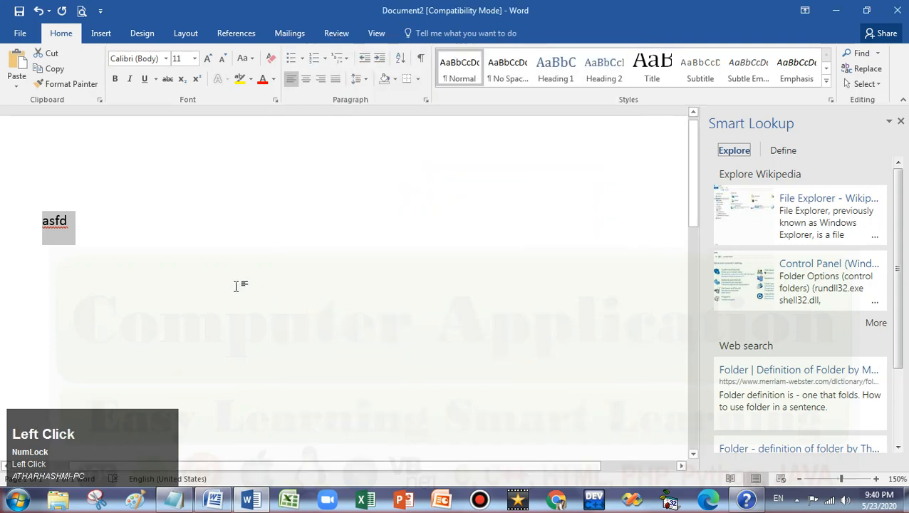
Delete all of the document's content and create a new blank document.
text(a)
key(ctrl+a)
key(BackSpace)
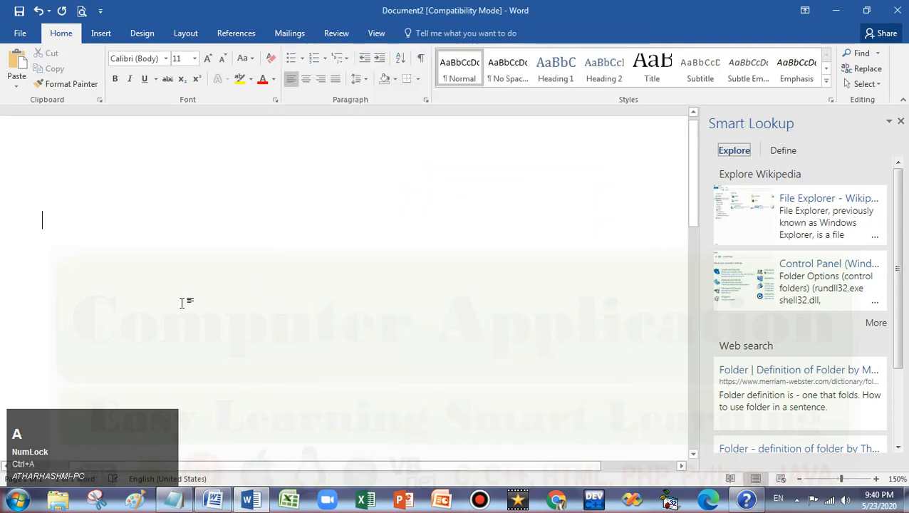
key(ctrl+n)
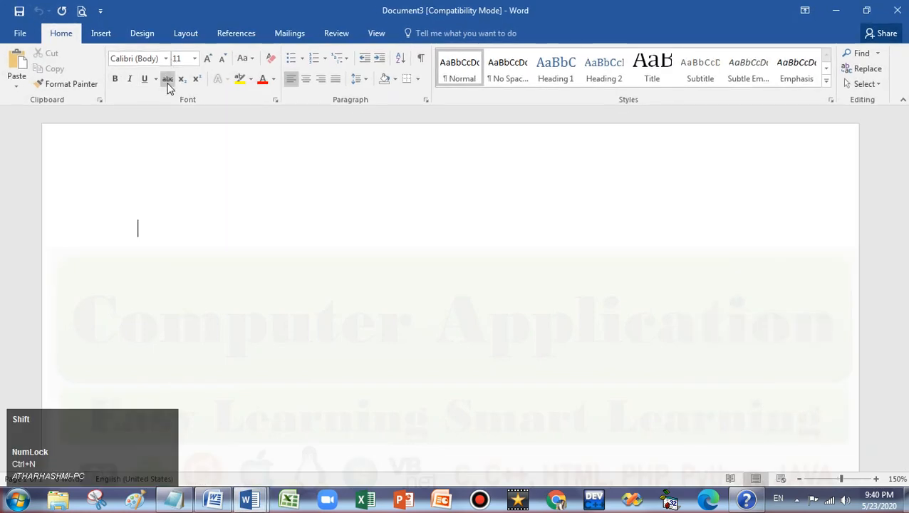
key(shift+F12)
key(F12)
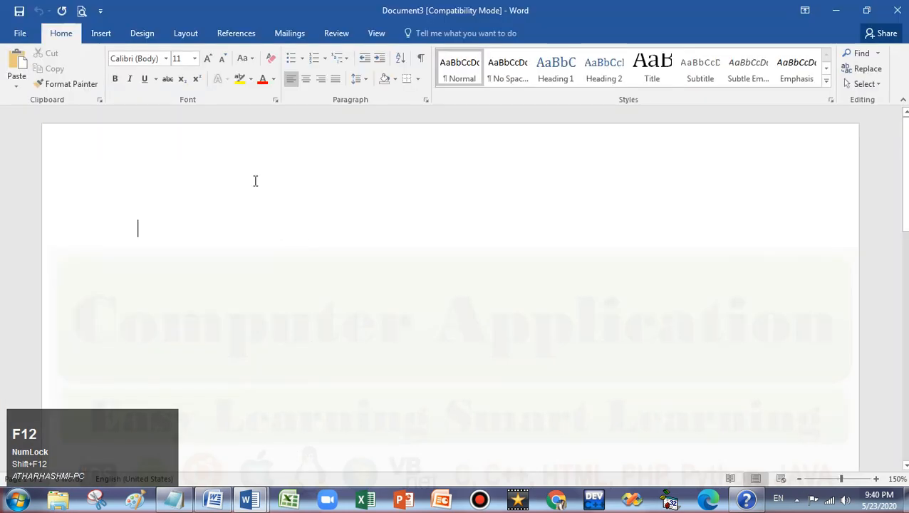
Set the Latin text font to Times New Roman and make it the default for all documents based on the Normal template.
click(276, 100)
drag(357, 121, 255, 126)
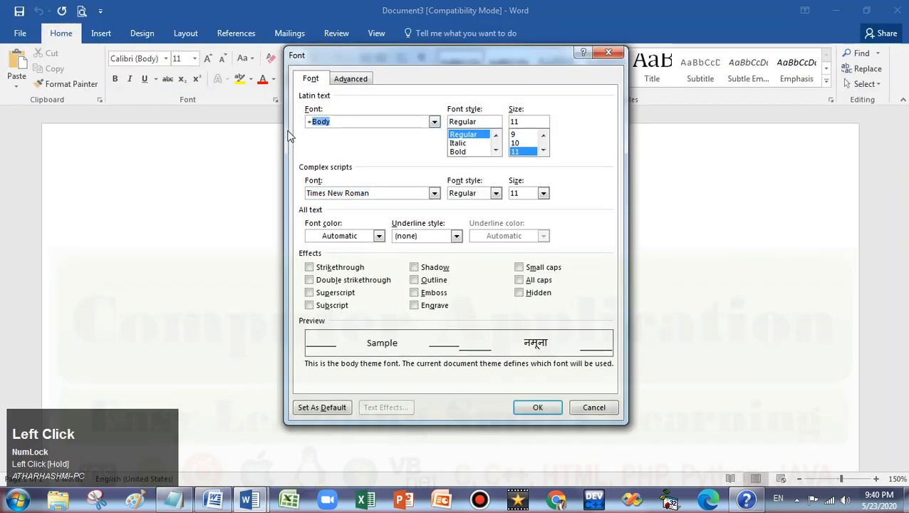
text(time)
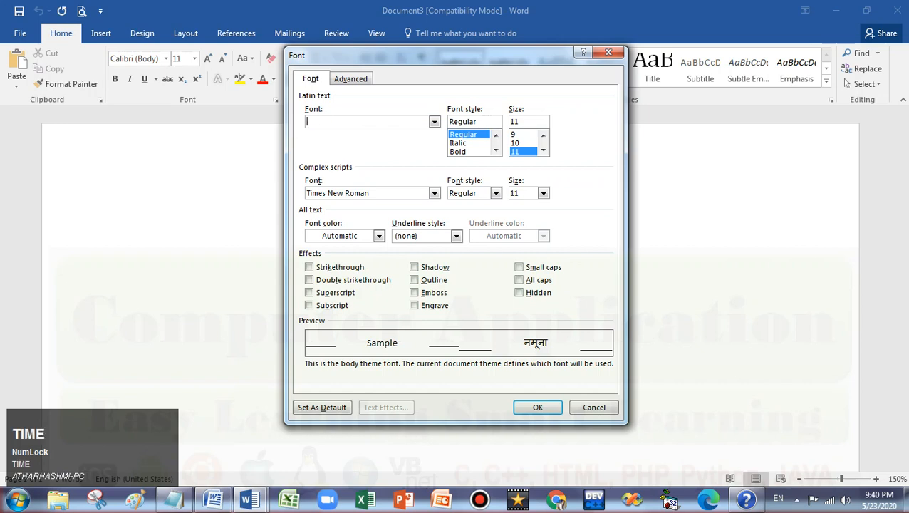
text(to,ei)
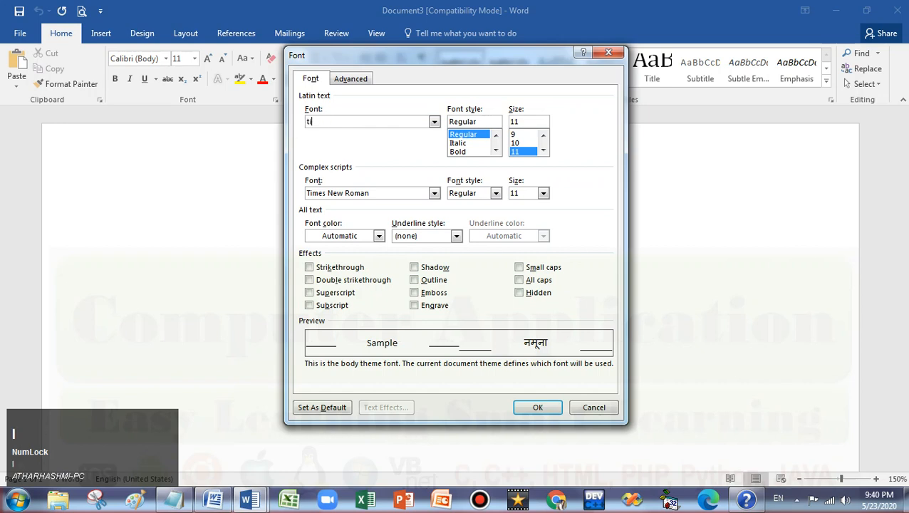
text(mes new roman)
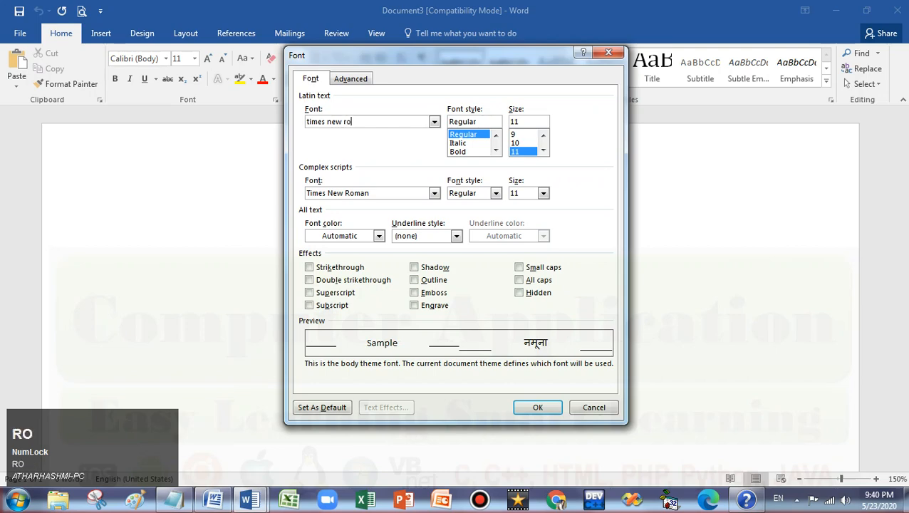
click(318, 406)
click(391, 244)
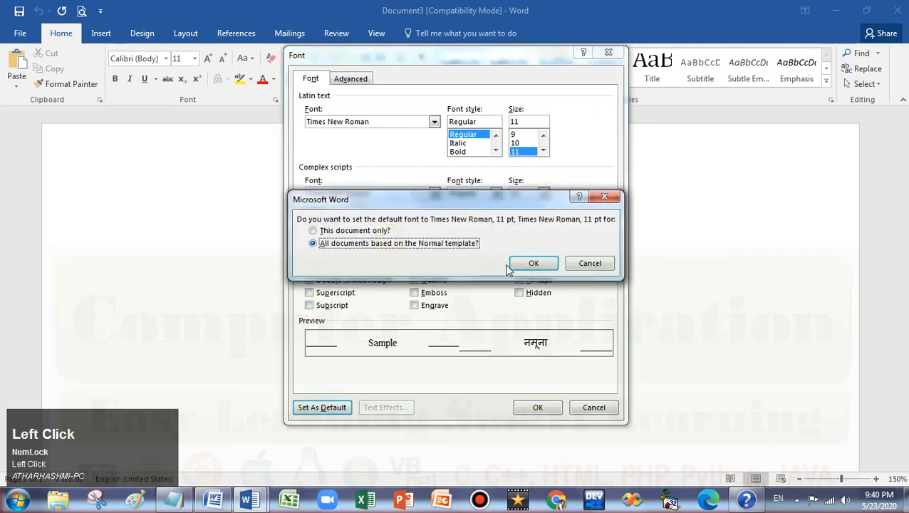
click(520, 265)
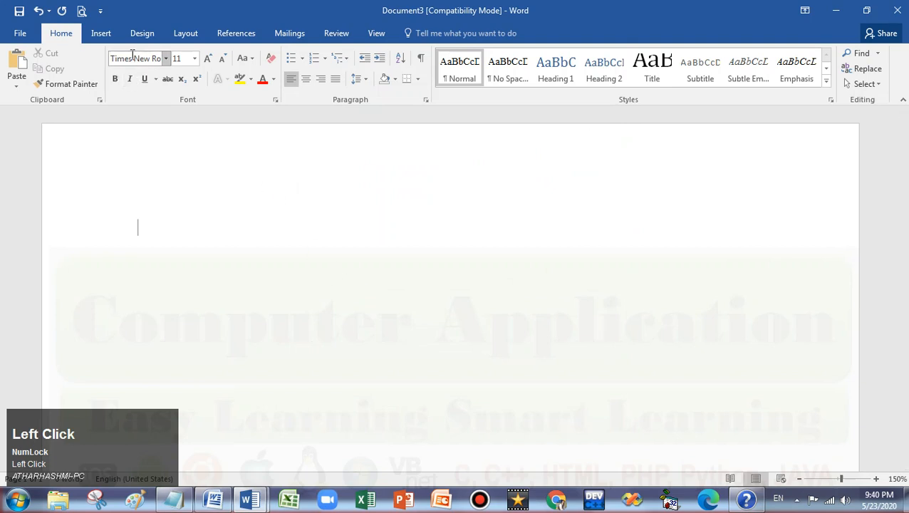
Create another blank document, set the Latin text size to 14, and make it the default for all documents based on the Normal template.
key(ctrl+n)
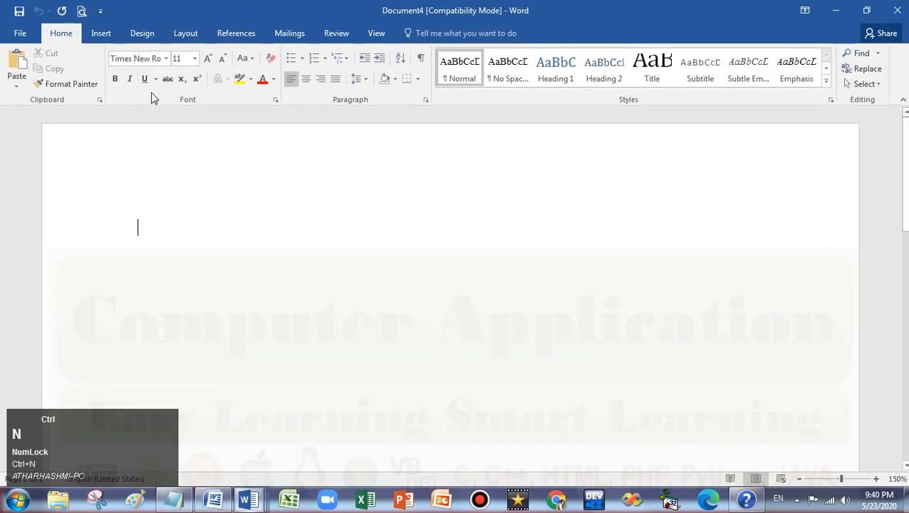
click(276, 101)
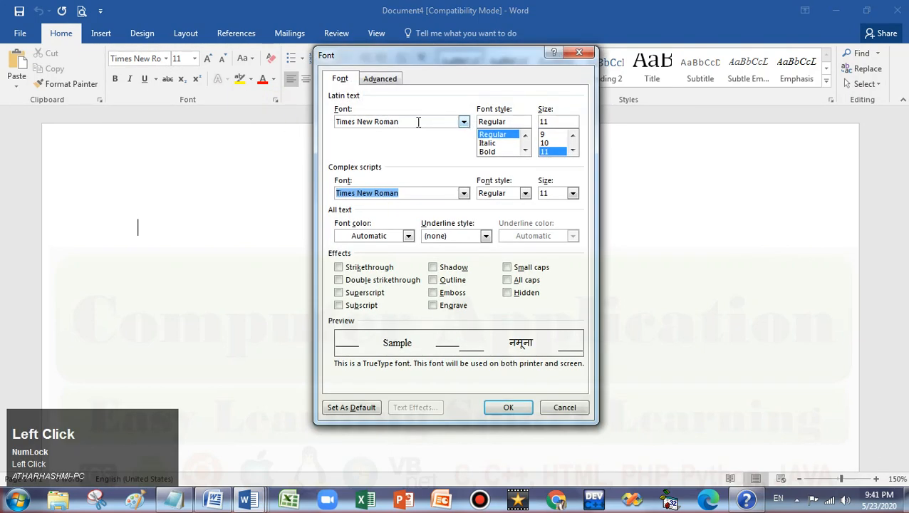
click(573, 152)
click(555, 152)
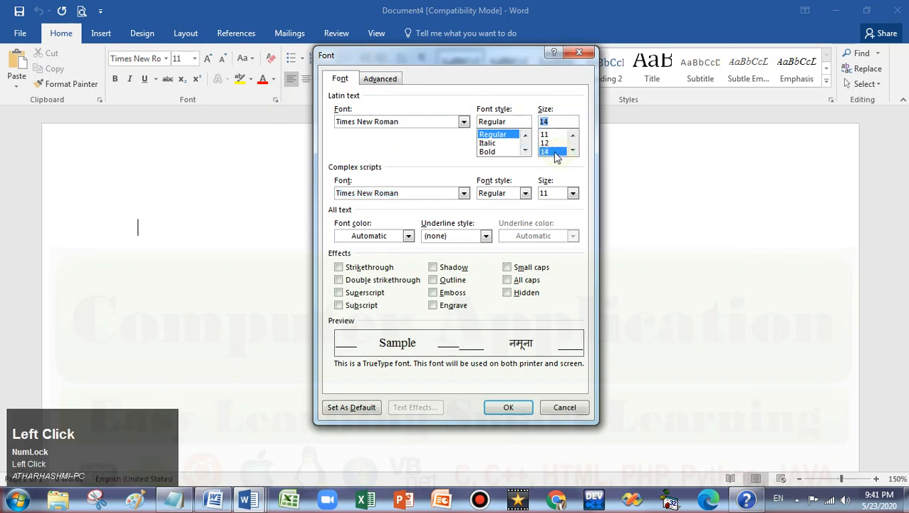
click(352, 407)
click(441, 244)
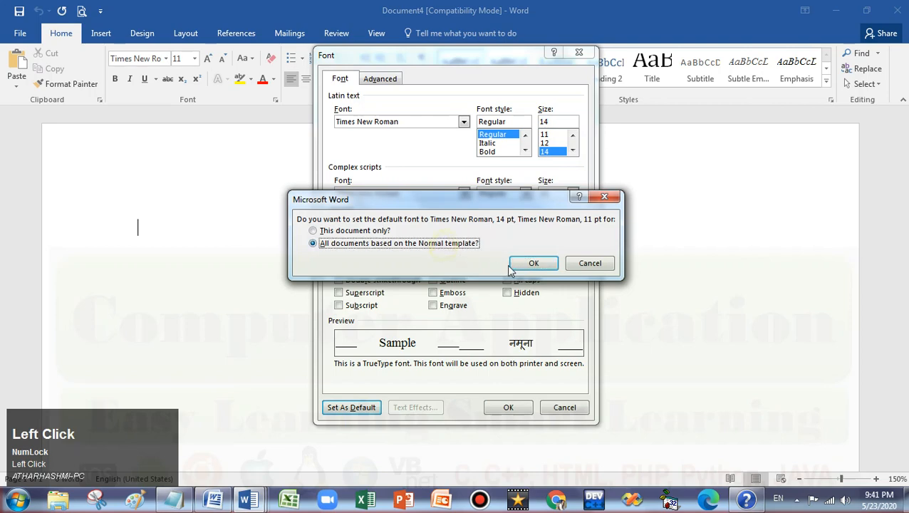
click(513, 264)
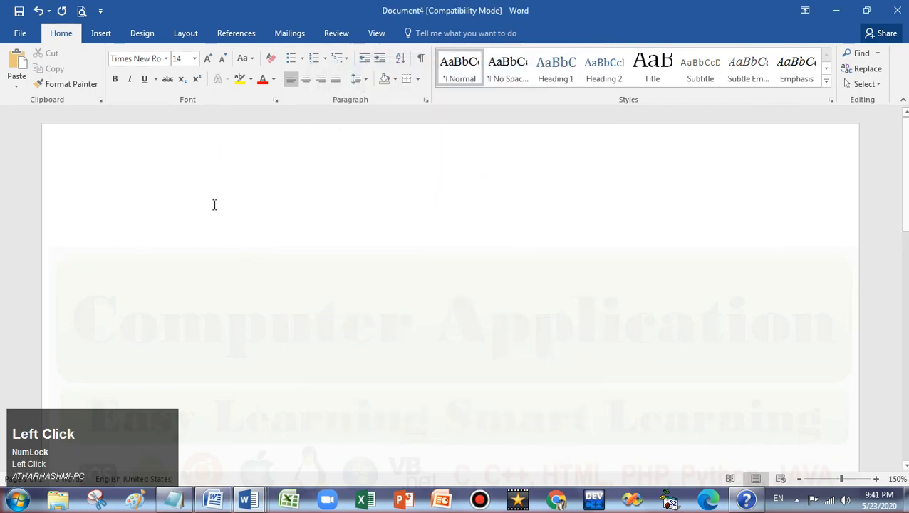
Enter "To," and "The principal" on separate lines of the new document, and open the list of fonts.
text(to,)
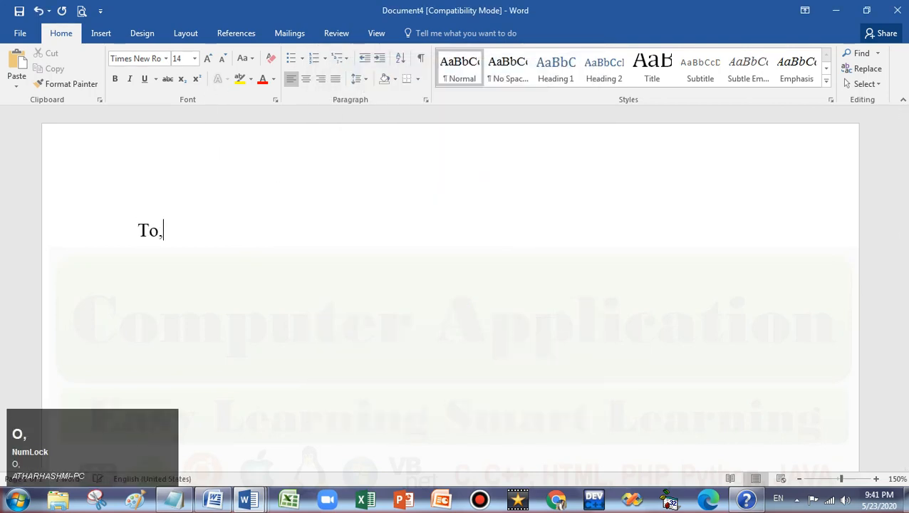
key(Return)
text(the princis)
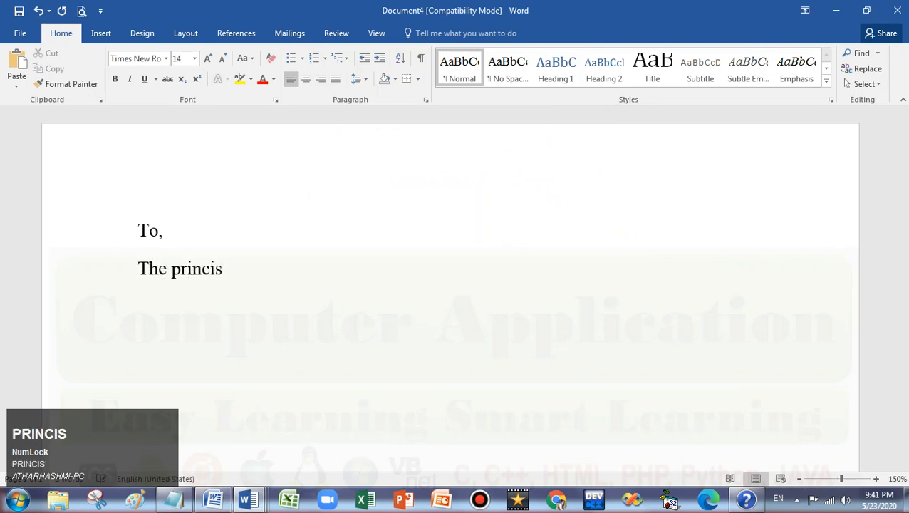
key(BackSpace)
text(pal)
key(Return)
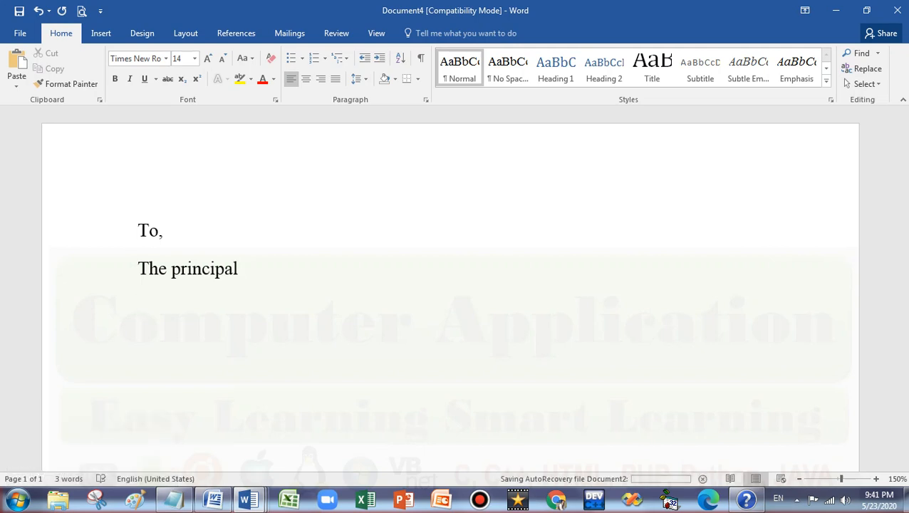
click(165, 59)
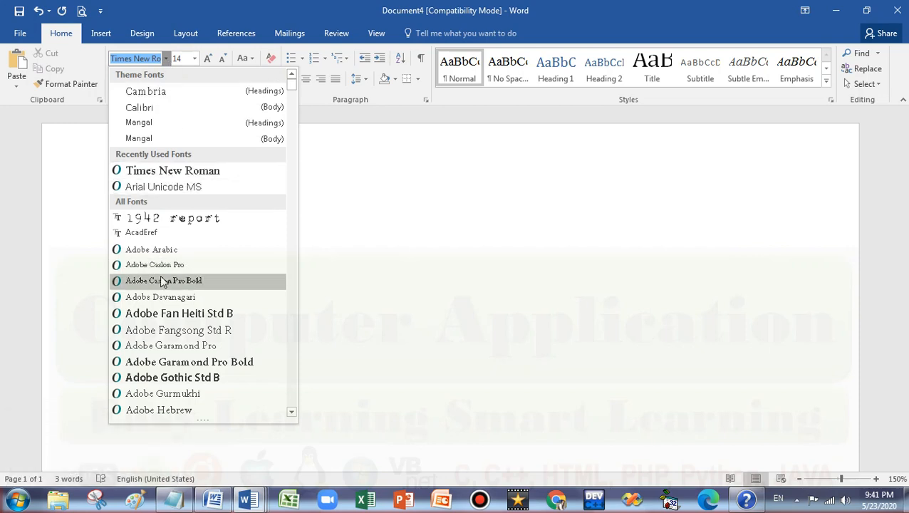
Switch to Notepad and add the line "15:11 finding text" at the end of the topic list.
click(174, 499)
click(627, 303)
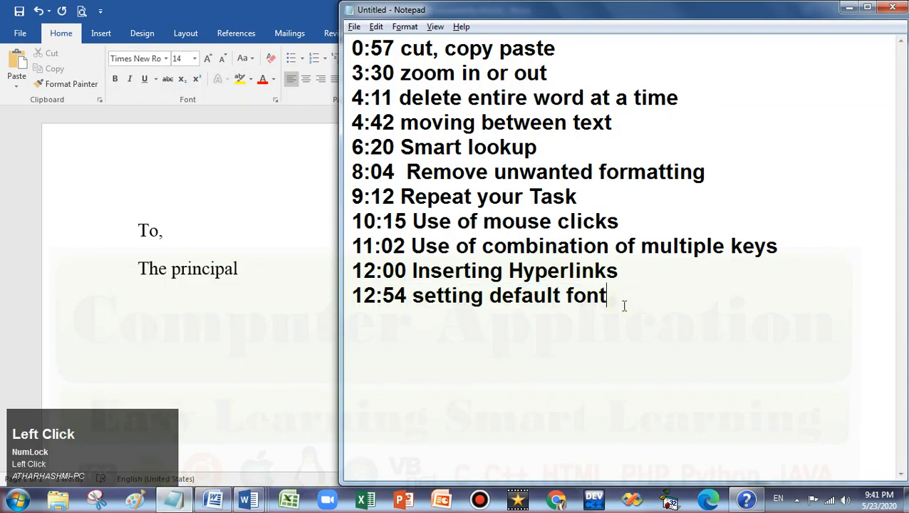
key(Return)
text(15:11)
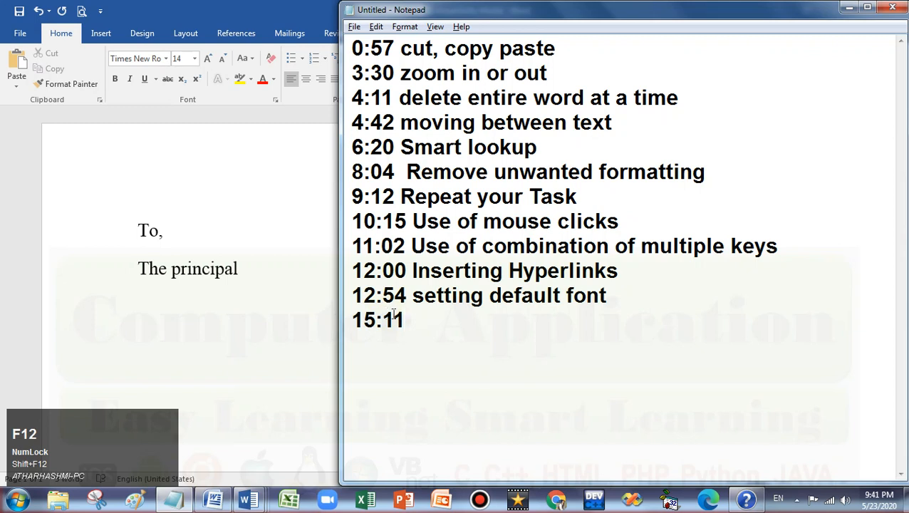
text( find )
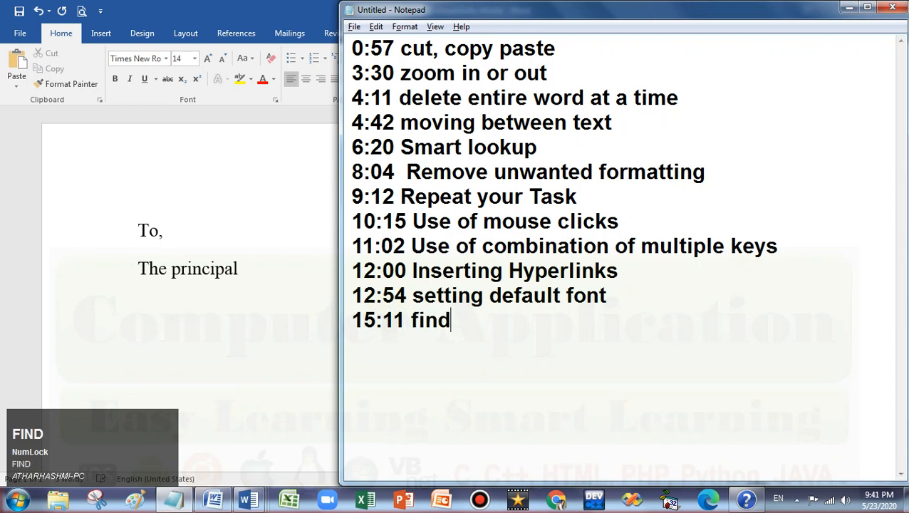
text(ing text)
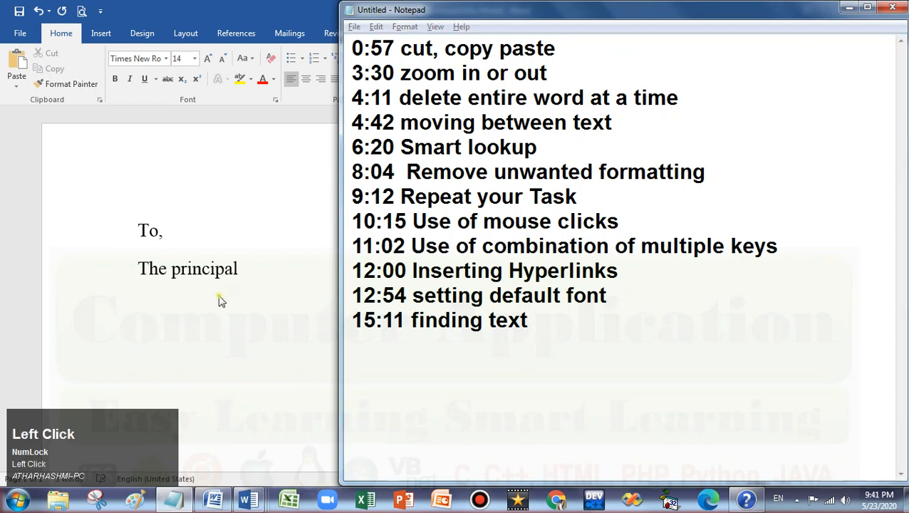
Return to the Word document with the letter opening and undo all of its typed text.
click(221, 301)
key(ctrl+z)
key(ctrl+z)
key(ctrl+z)
key(ctrl+z)
key(ctrl+z)
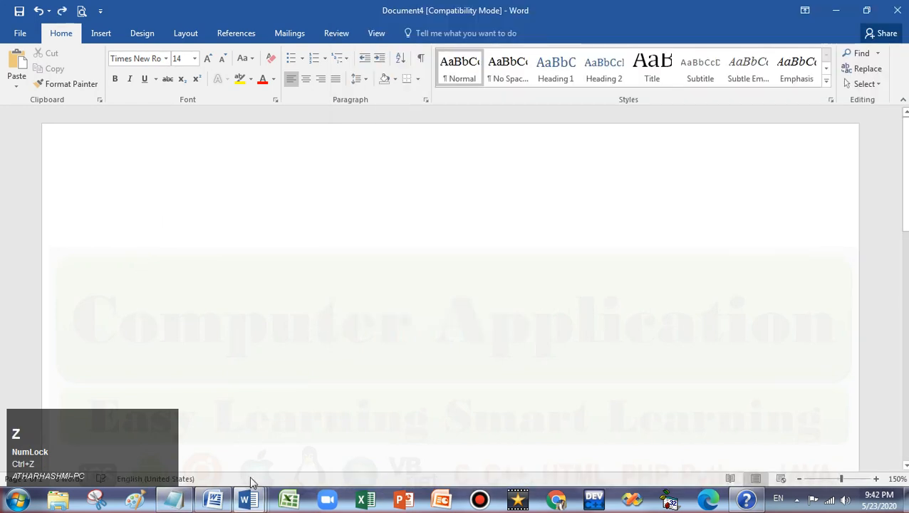
Switch to Document2 and undo the latest actions until its deleted text about selecting files and folders is restored.
click(248, 498)
click(158, 443)
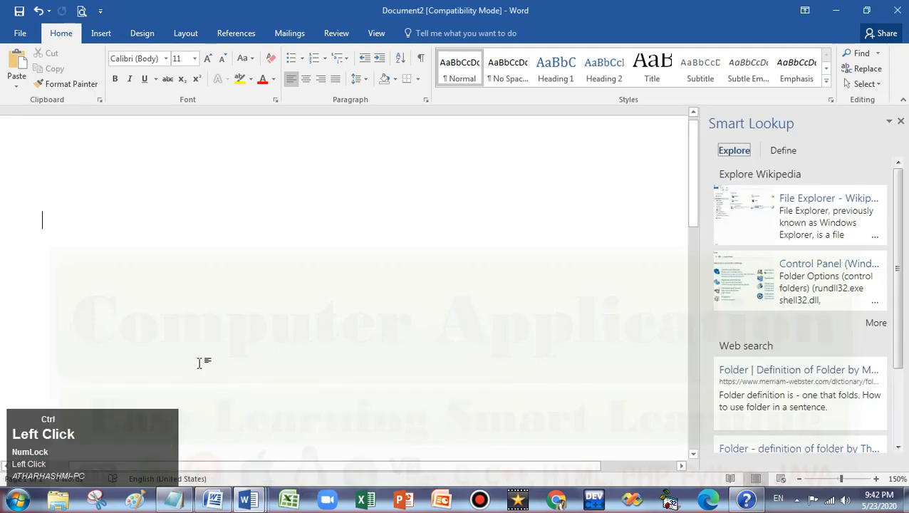
key(ctrl+z)
key(ctrl+z)
key(ctrl+z)
key(ctrl+z)
key(ctrl+z)
key(ctrl+z)
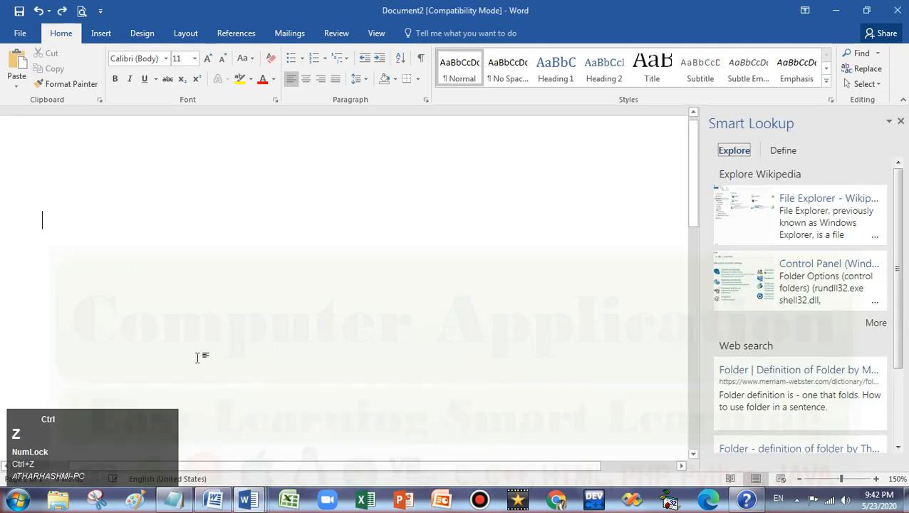
scroll(199, 358, up, 4)
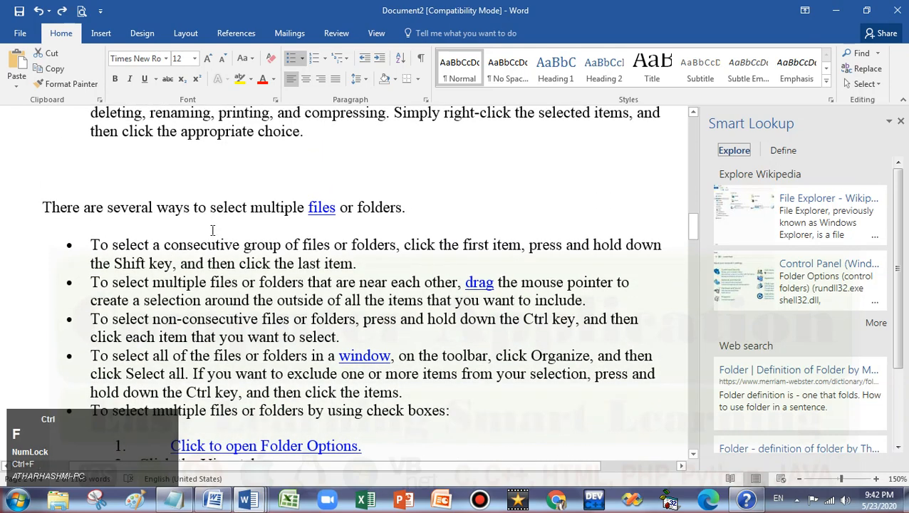
Search Document2 for "folder" and go to the match in "Click to open Folder Options.".
key(ctrl+f)
drag(67, 145, 2, 150)
text(folder)
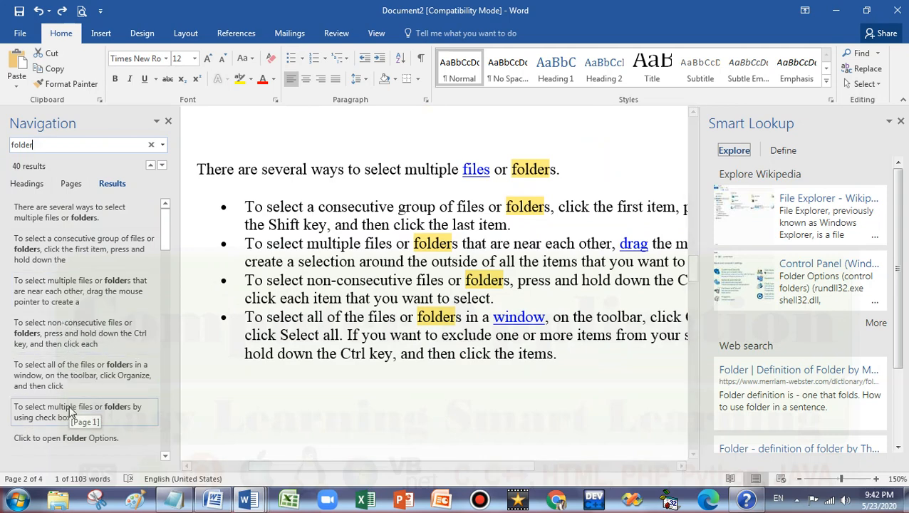
scroll(69, 409, down, 2)
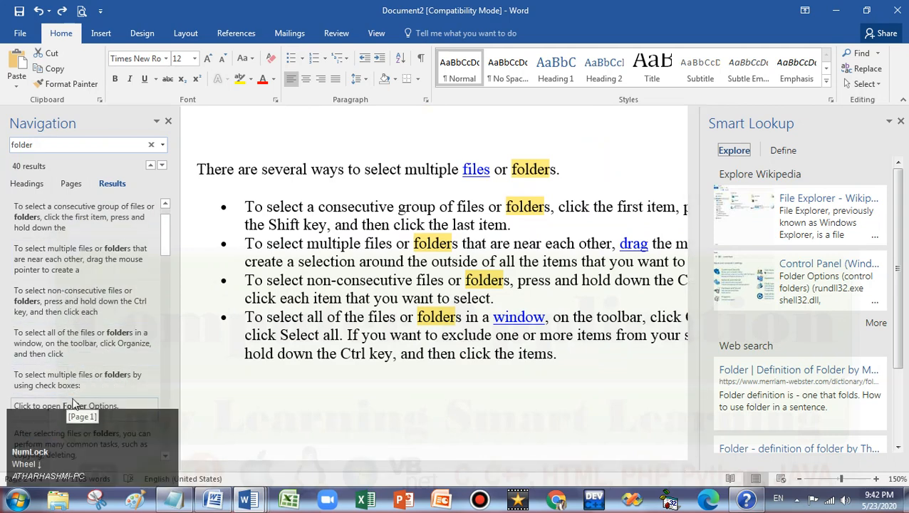
click(98, 404)
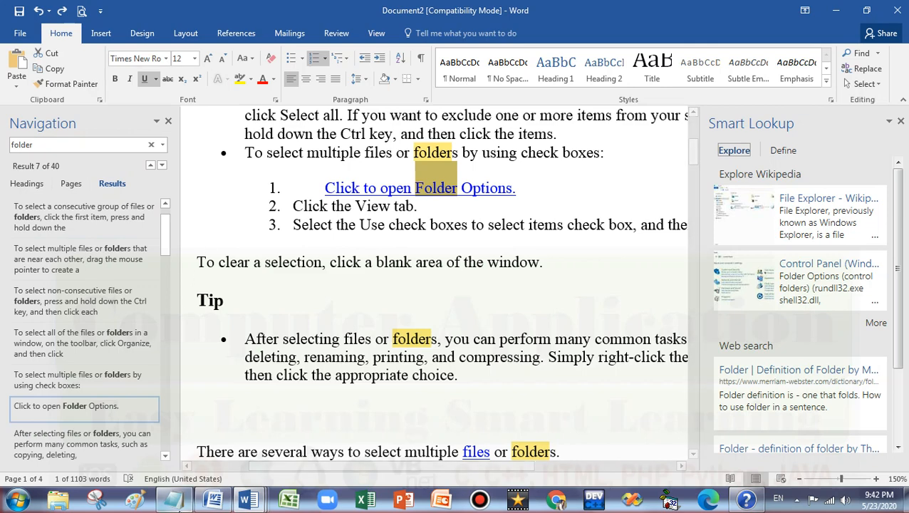
Add the line "15:53 closing document" to the Notepad topic list and select the word "closing".
click(178, 498)
key(Return)
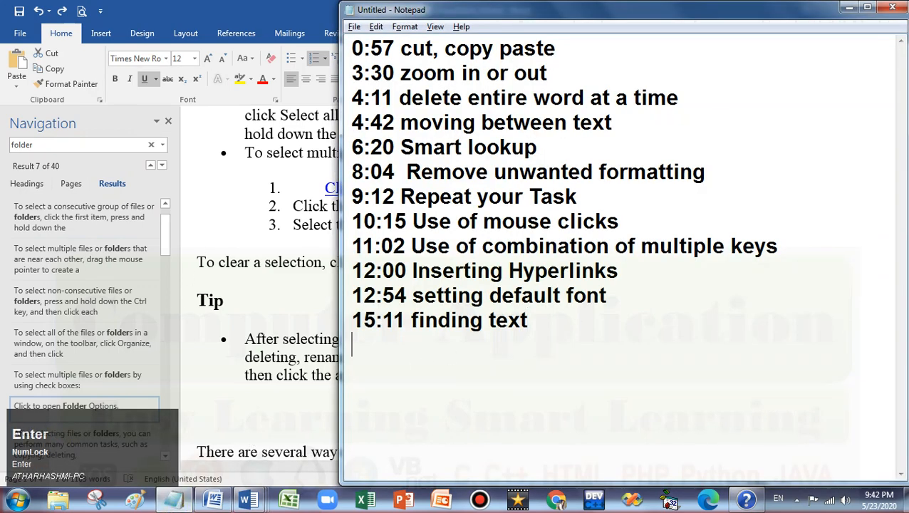
text(15:53 closing document)
key(Return)
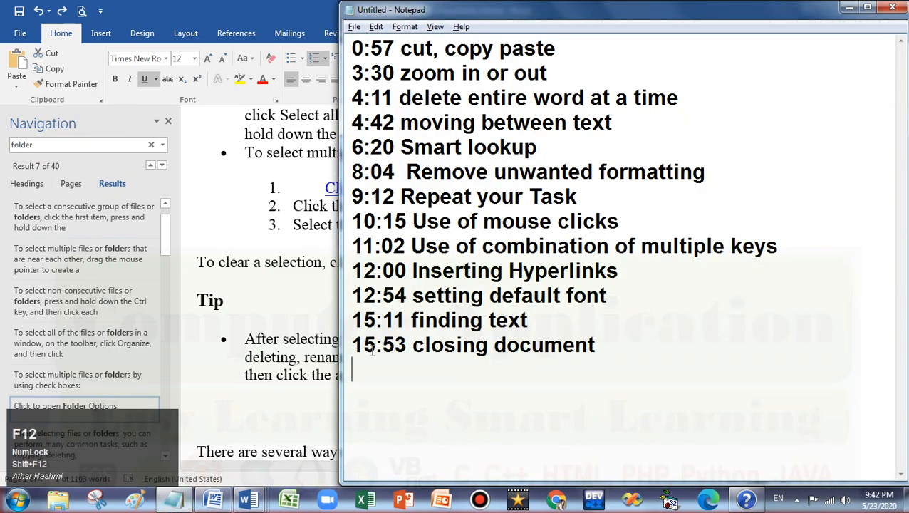
double_click(436, 349)
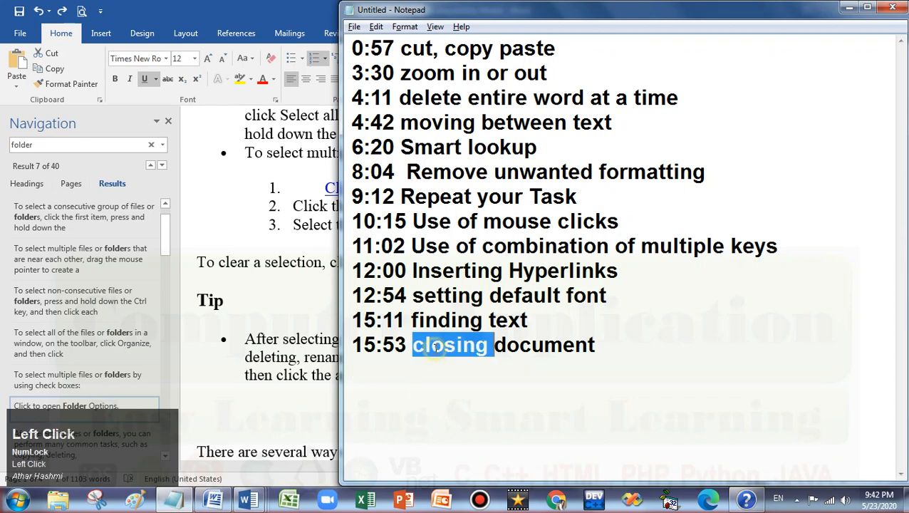
Return to Document2, dismiss the search results, and close the document without saving its changes.
click(284, 284)
click(170, 123)
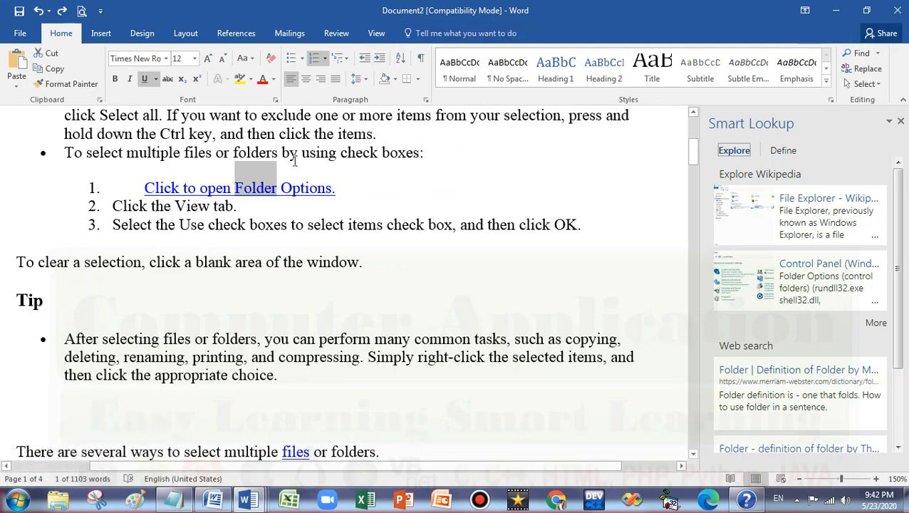
key(ctrl+w)
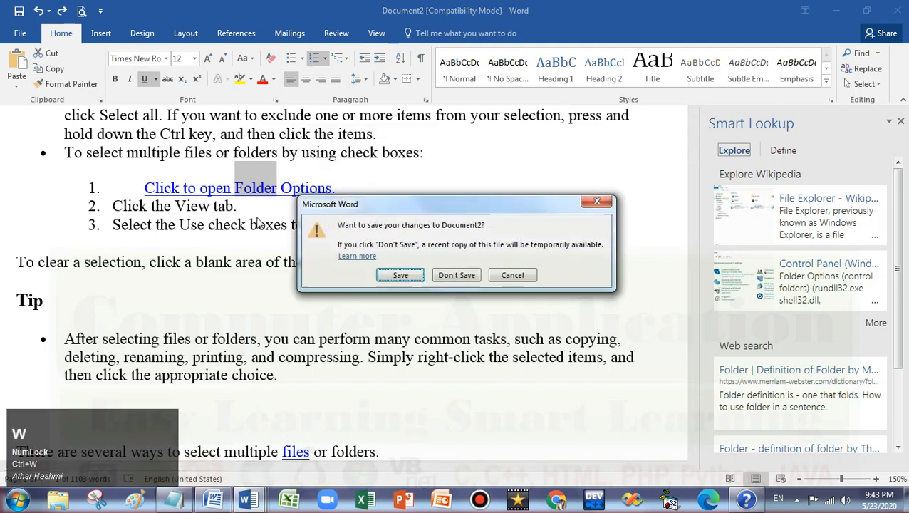
click(457, 275)
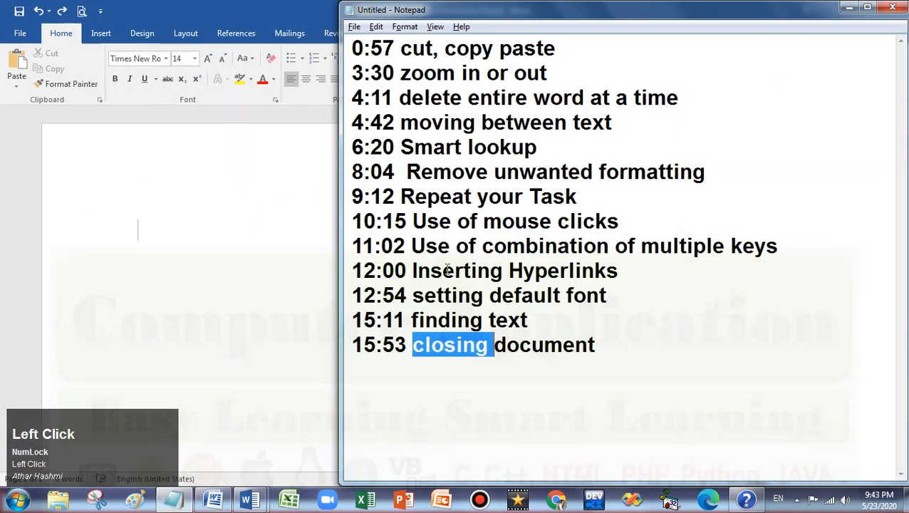
Close Document4 and Document3 without saving their changes.
click(291, 238)
key(ctrl+w)
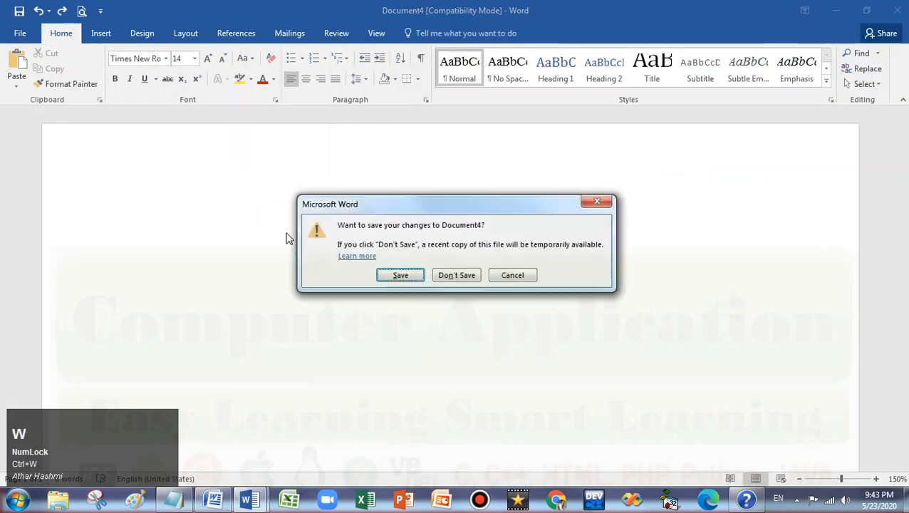
click(459, 274)
click(296, 235)
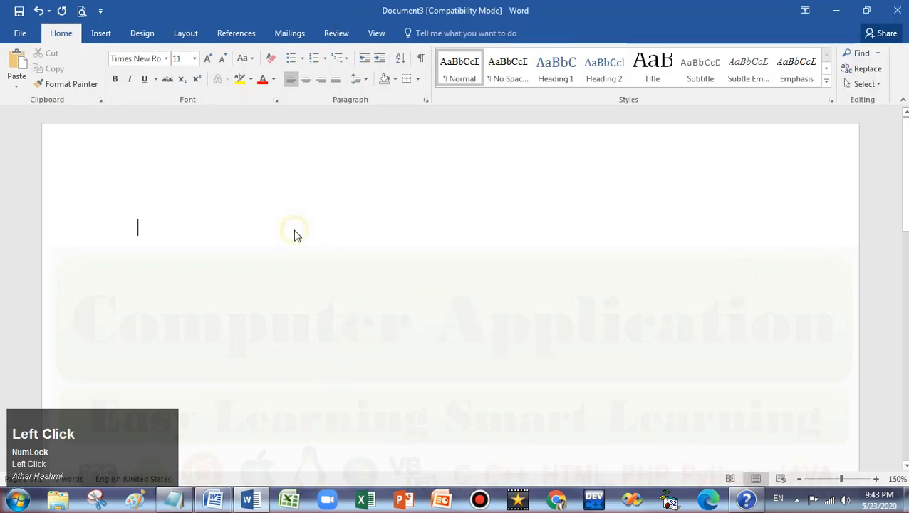
key(ctrl+w)
click(457, 275)
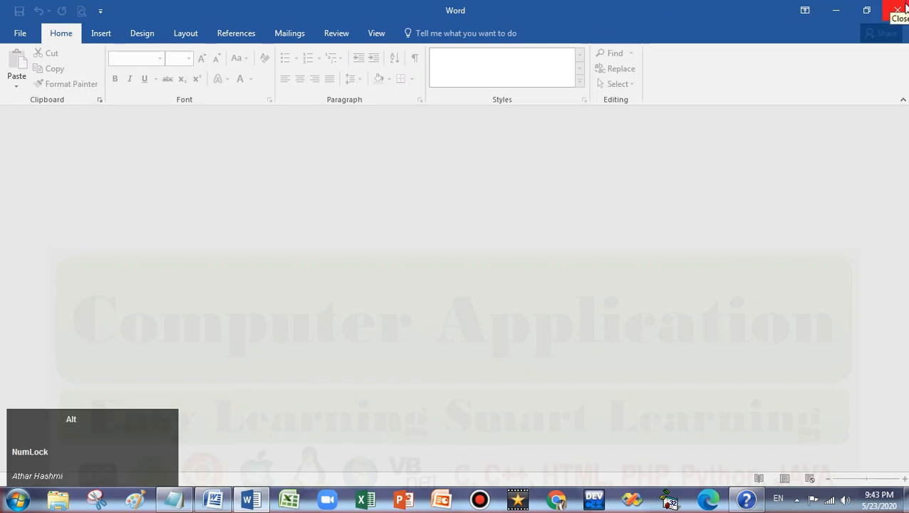
Exit the empty Word window, and close Document1 in the other Word version without saving its changes.
key(alt+F4)
click(229, 198)
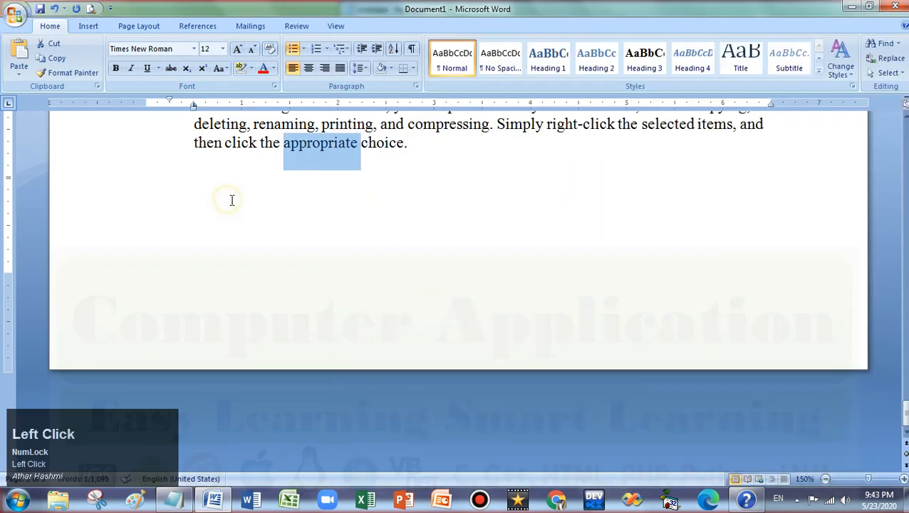
scroll(239, 203, up, 10)
scroll(240, 203, down, 7)
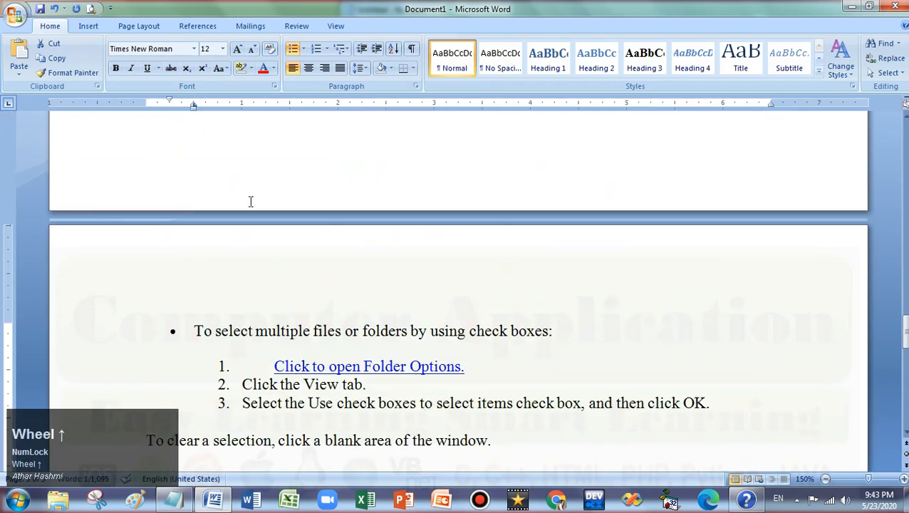
scroll(250, 201, up, 3)
key(ctrl+w)
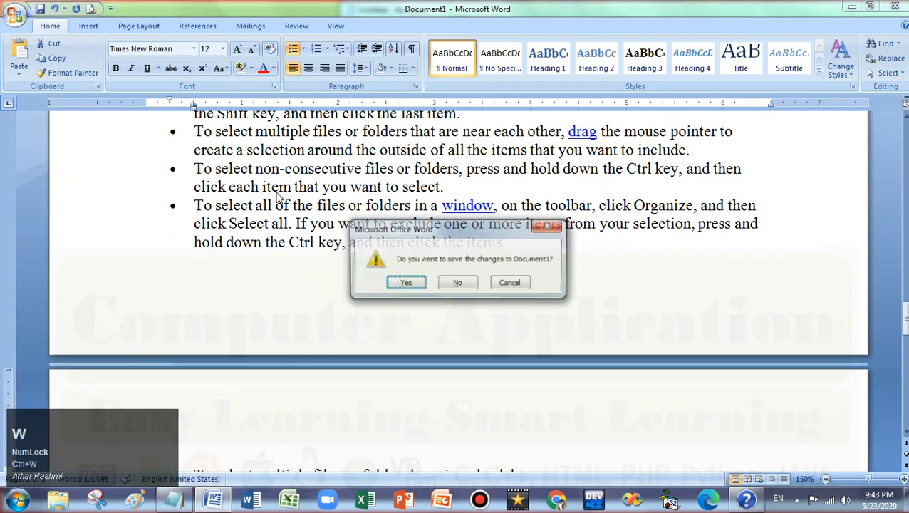
click(457, 285)
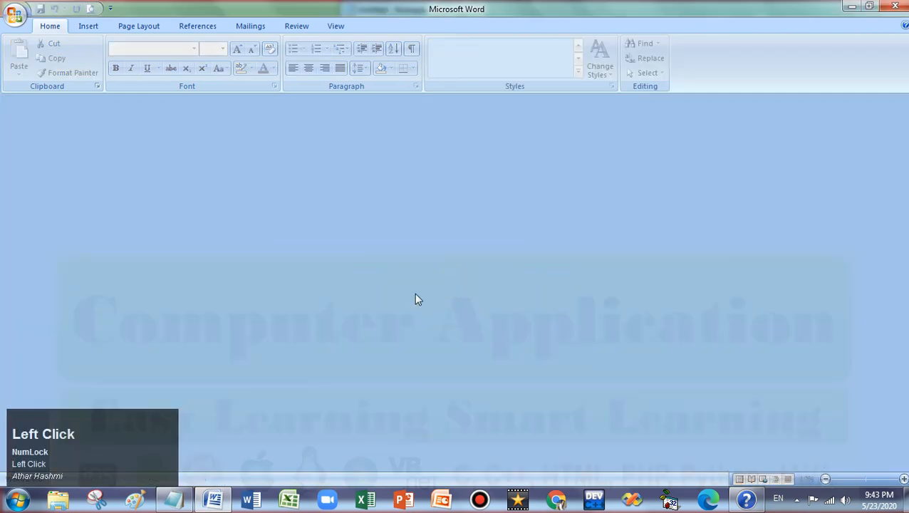
Copy the entire topic list from Notepad and paste it into a new blank Word document.
click(173, 499)
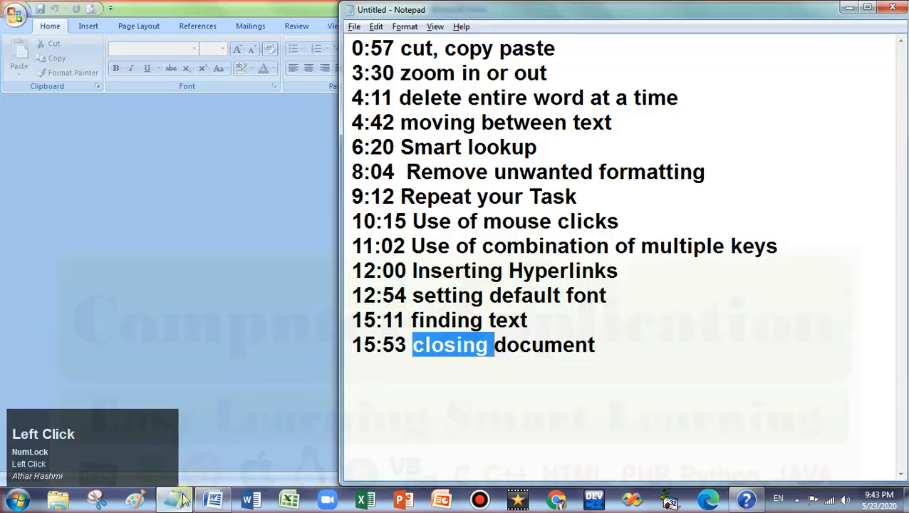
click(606, 345)
drag(606, 345, 335, 34)
key(ctrl+c)
click(218, 162)
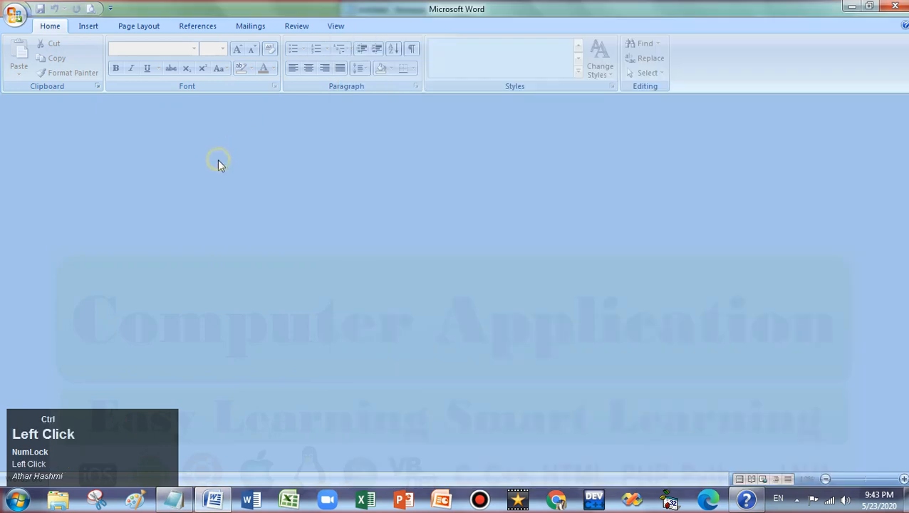
key(ctrl+n)
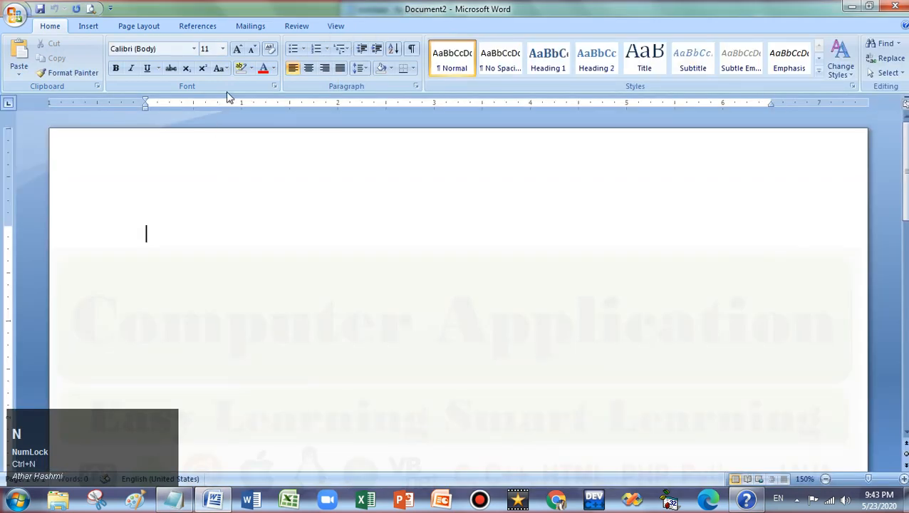
key(ctrl+v)
Apply bullets to the entire pasted topic list, change it to a numbered list, and deselect the text.
key(ctrl+a)
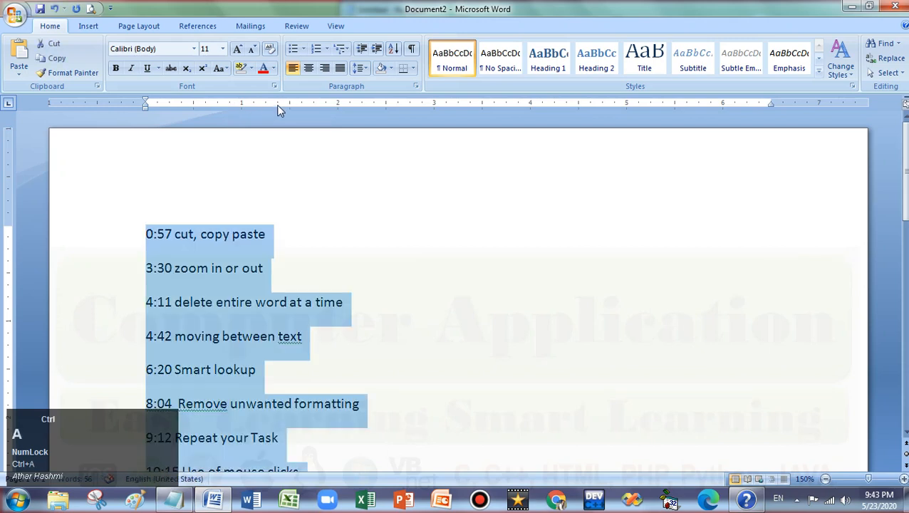
click(294, 49)
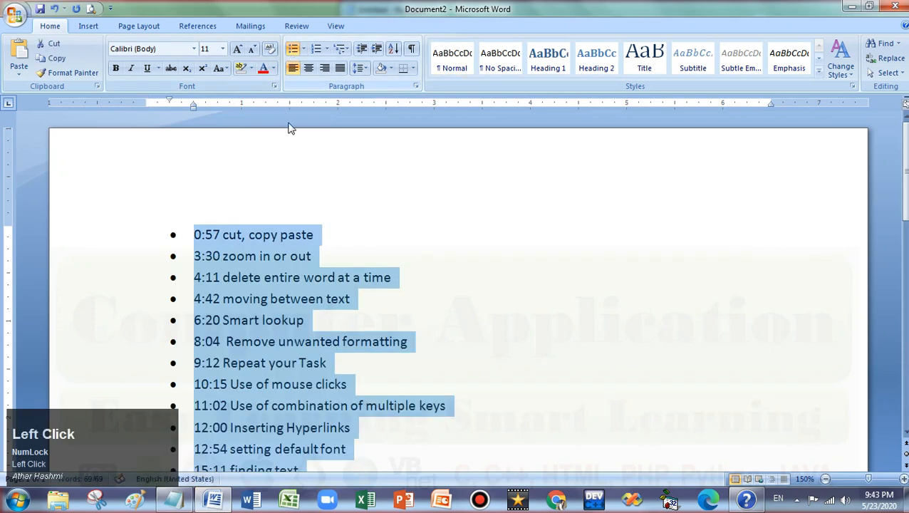
click(316, 49)
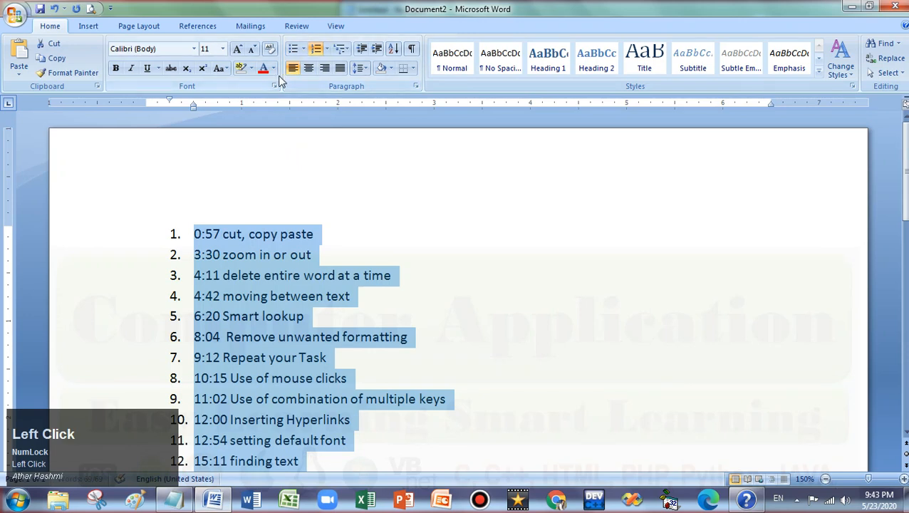
scroll(28, 268, down, 2)
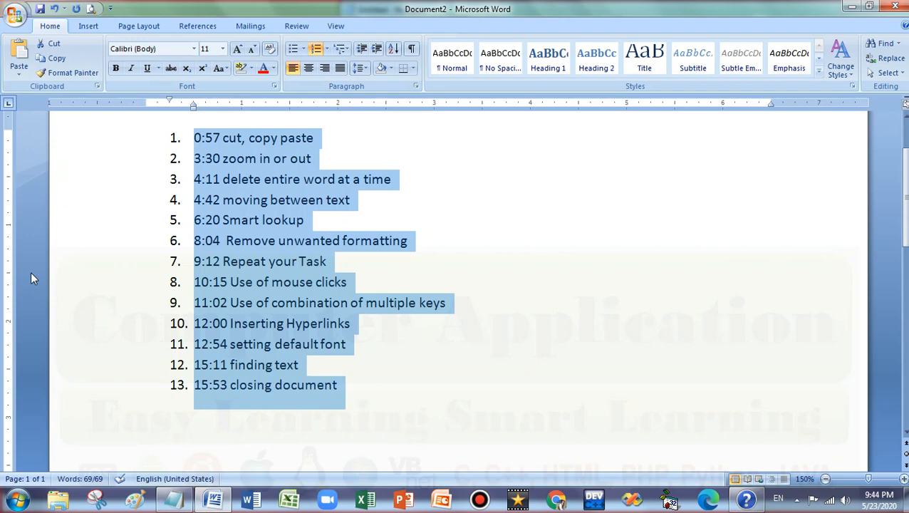
click(272, 281)
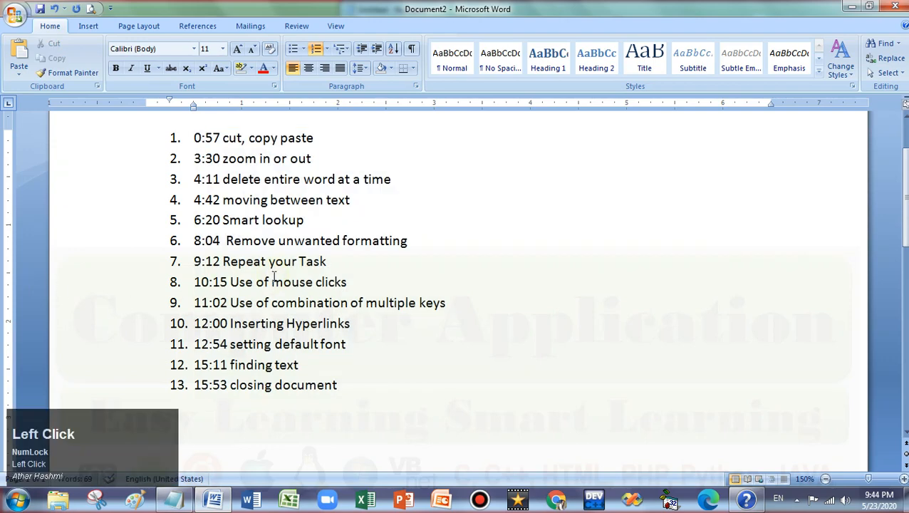